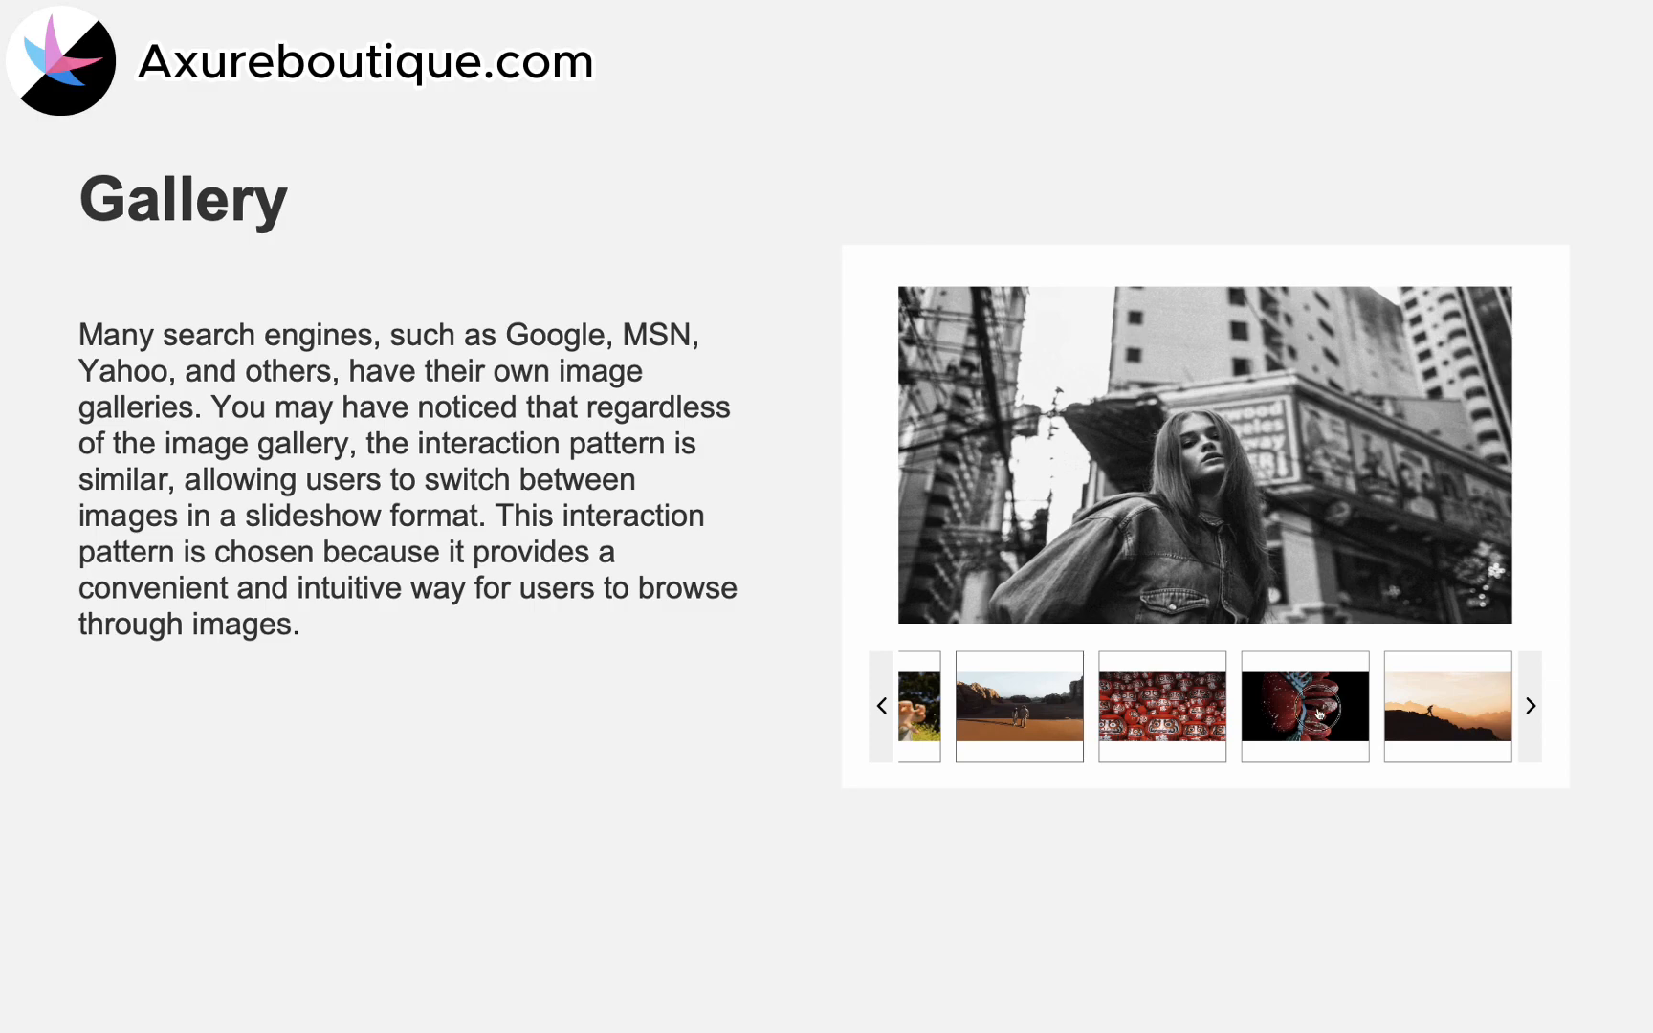
Step: Try out the finished gallery's thumbnails and scroll arrows to examine how the large image and thumbnail strip respond
left_click(1458, 705)
left_click(1530, 706)
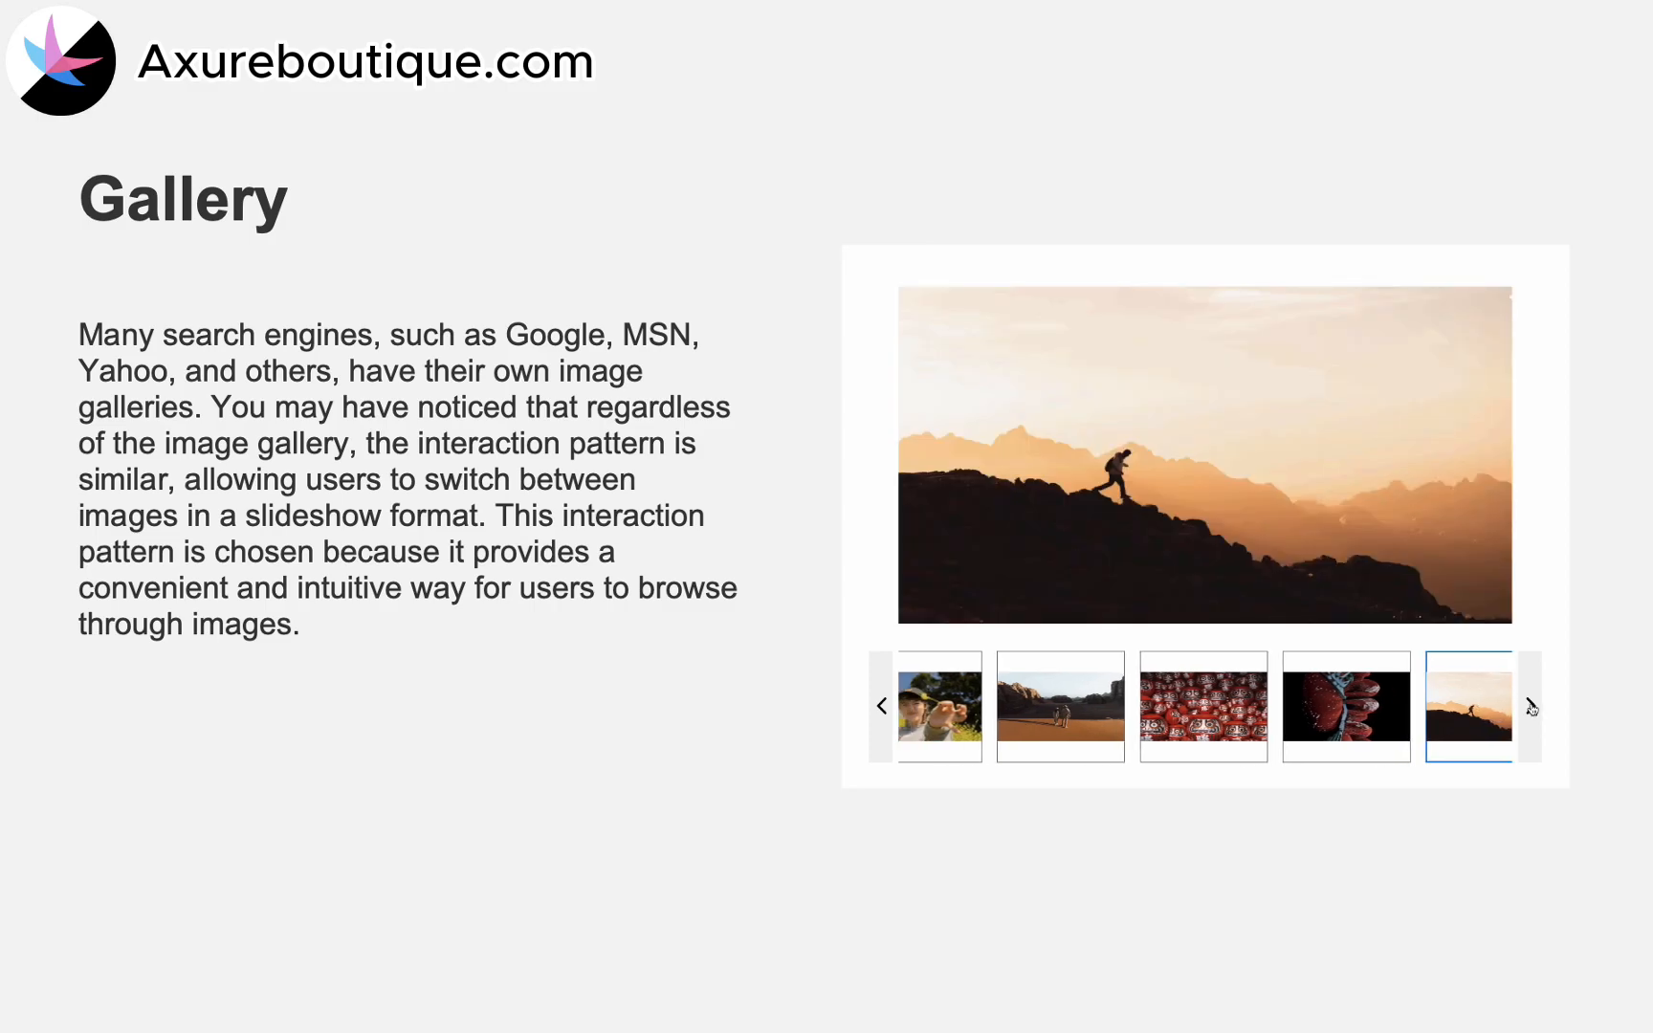
left_click(1121, 717)
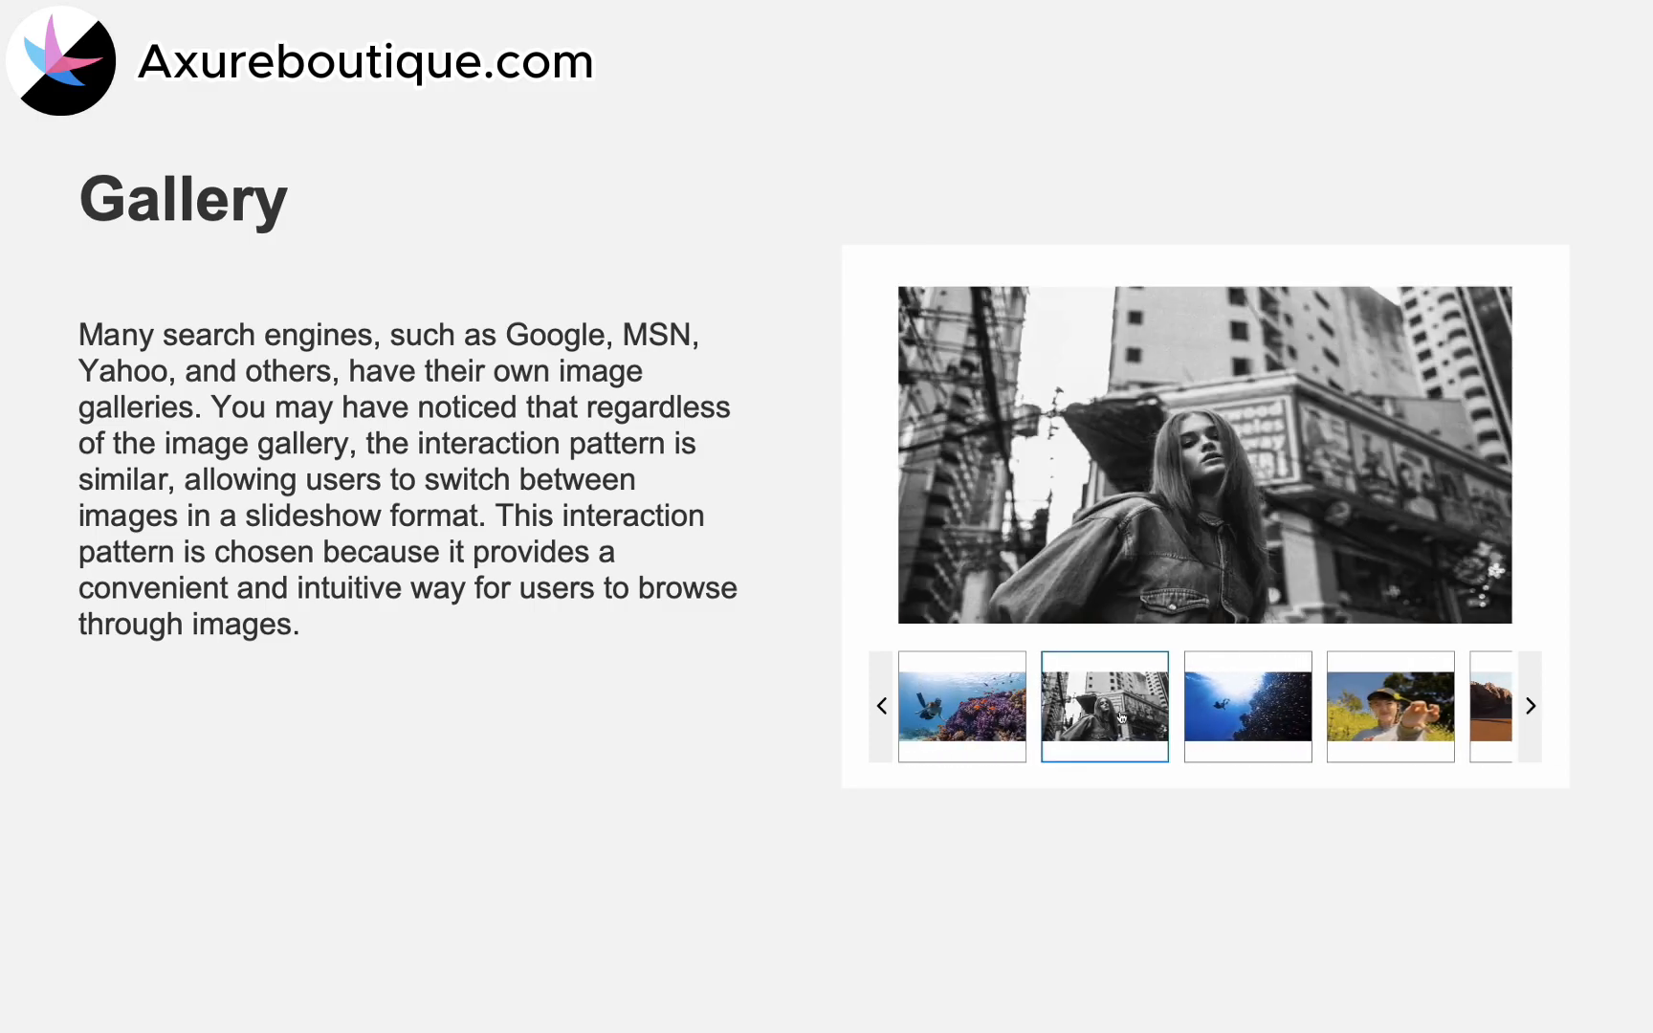
left_click(1238, 702)
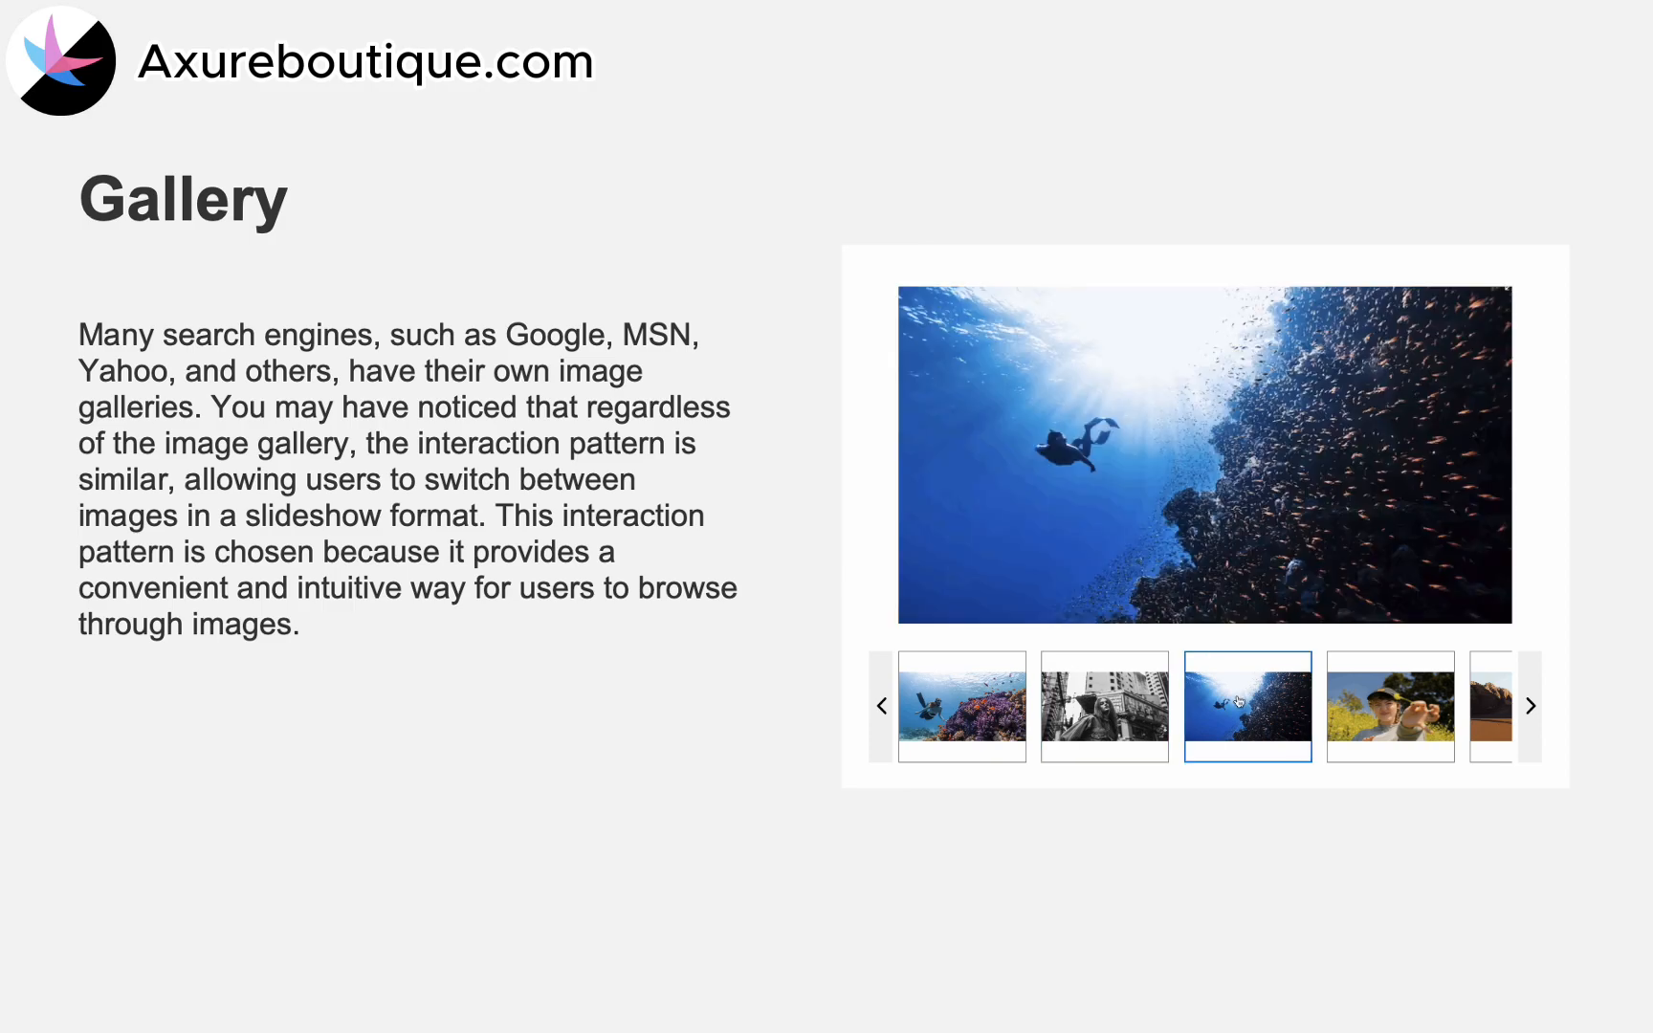
left_click(1383, 699)
left_click(1110, 690)
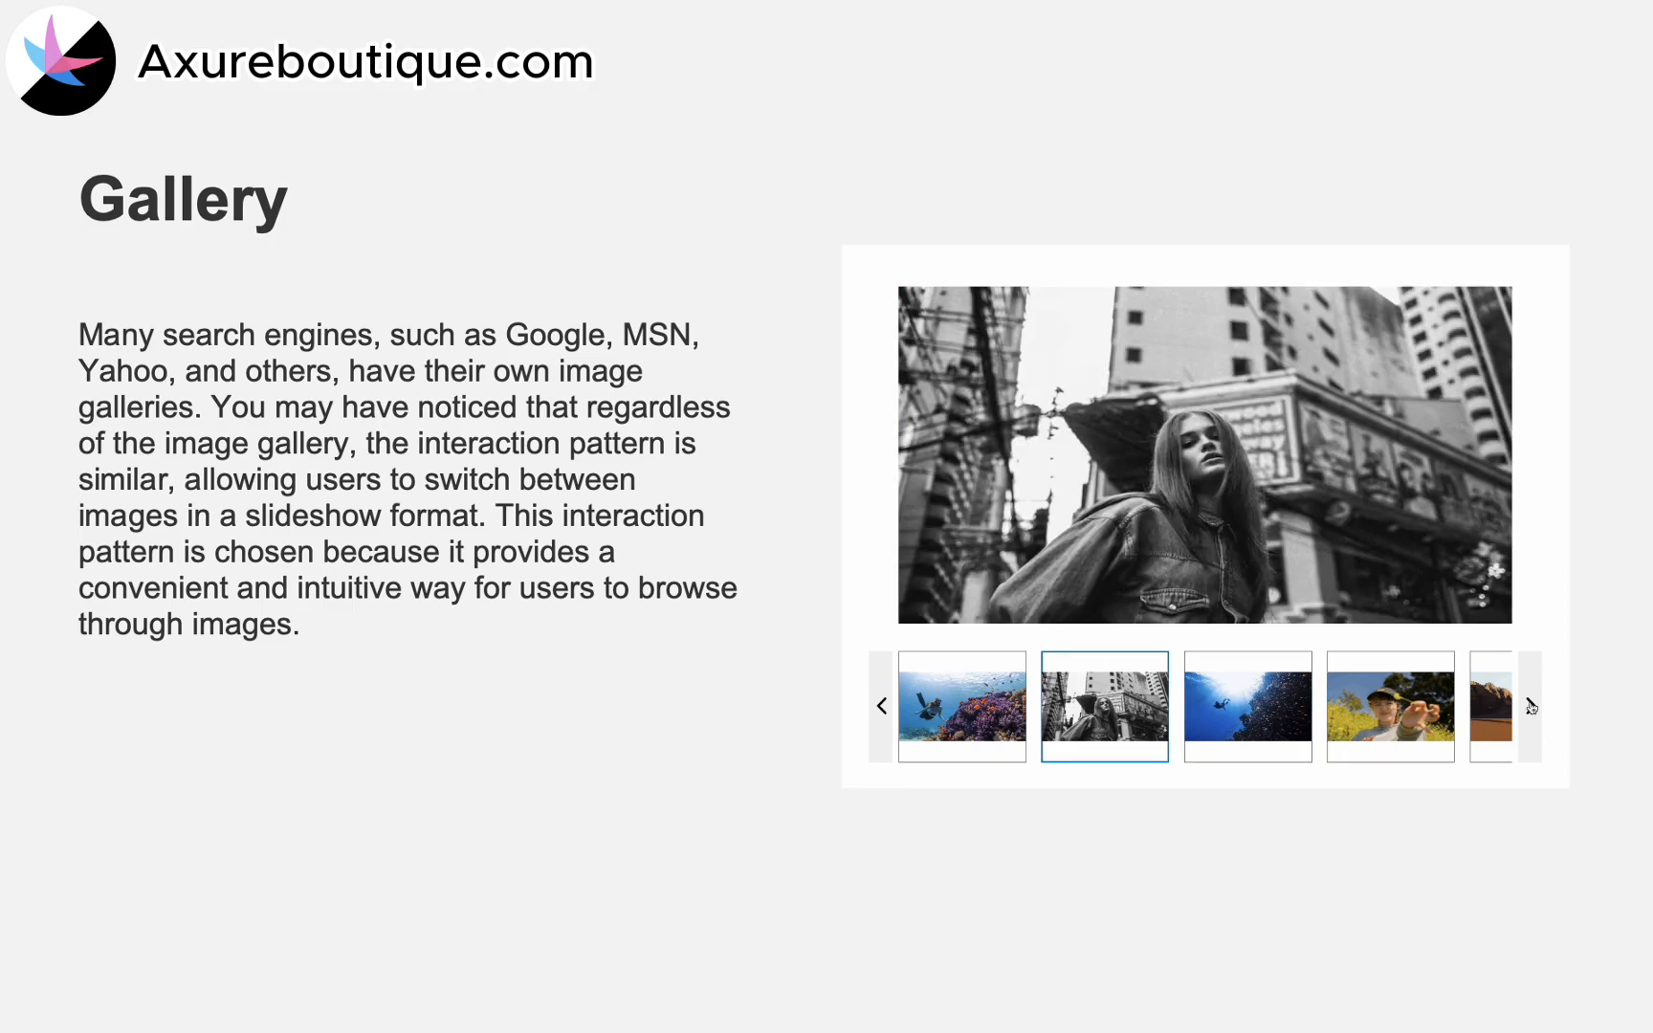
left_click(882, 705)
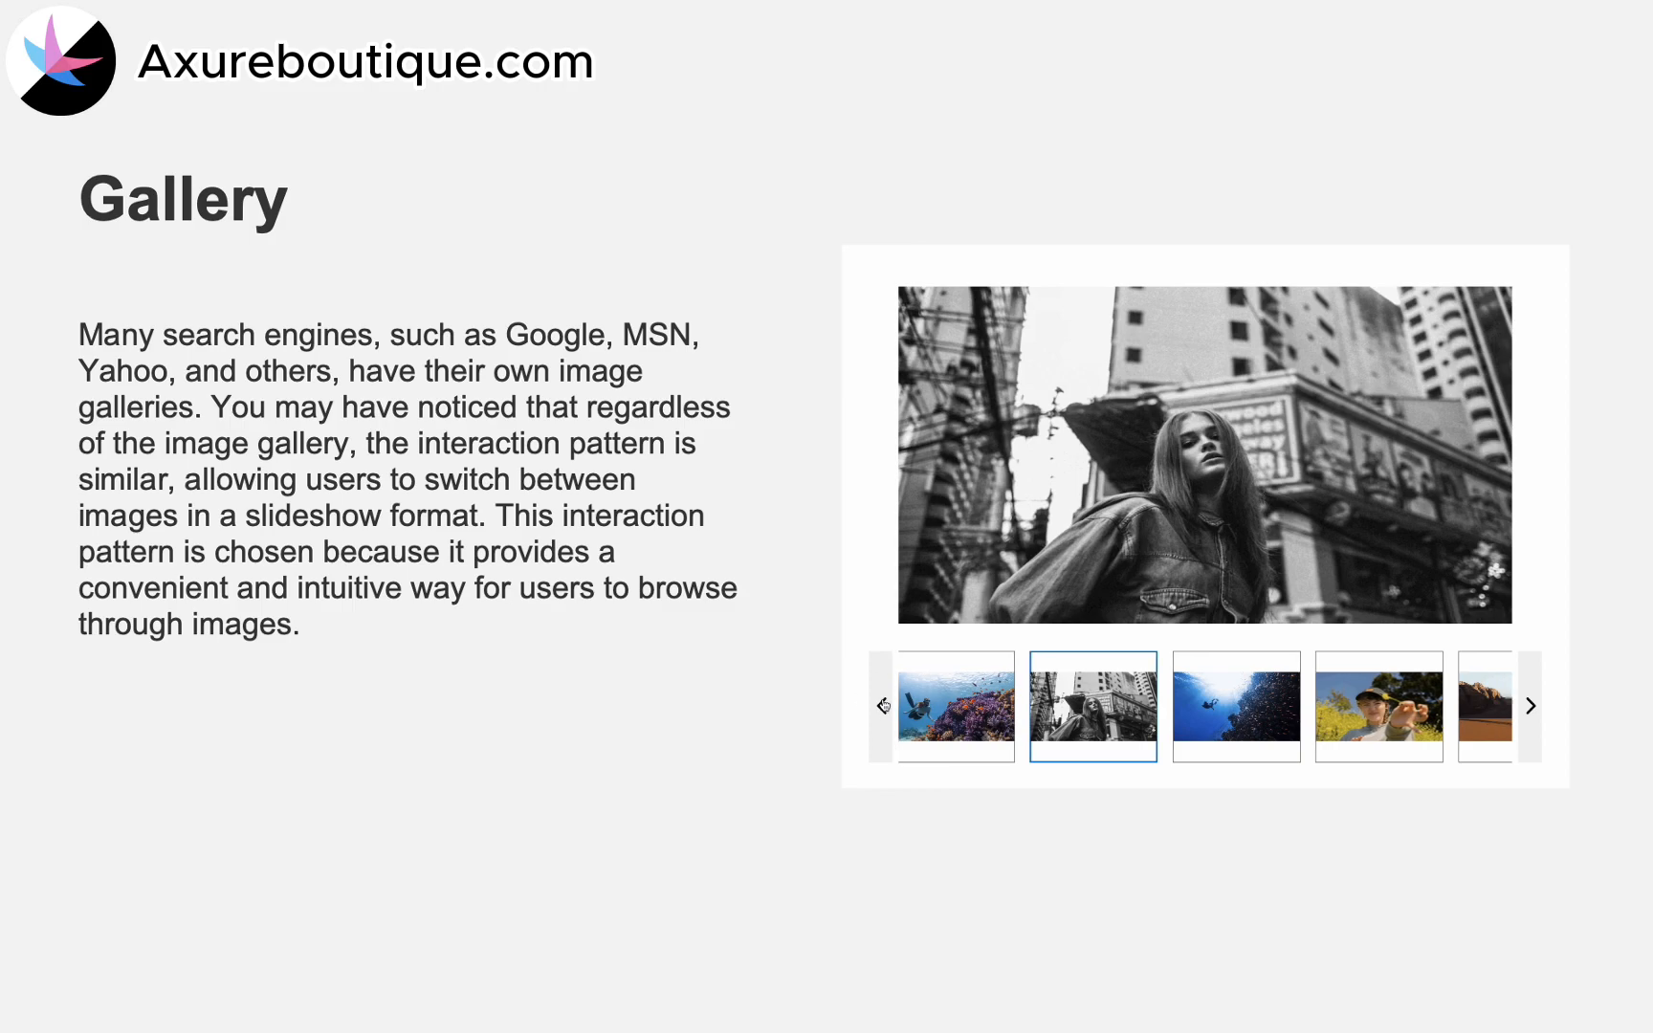
left_click(881, 704)
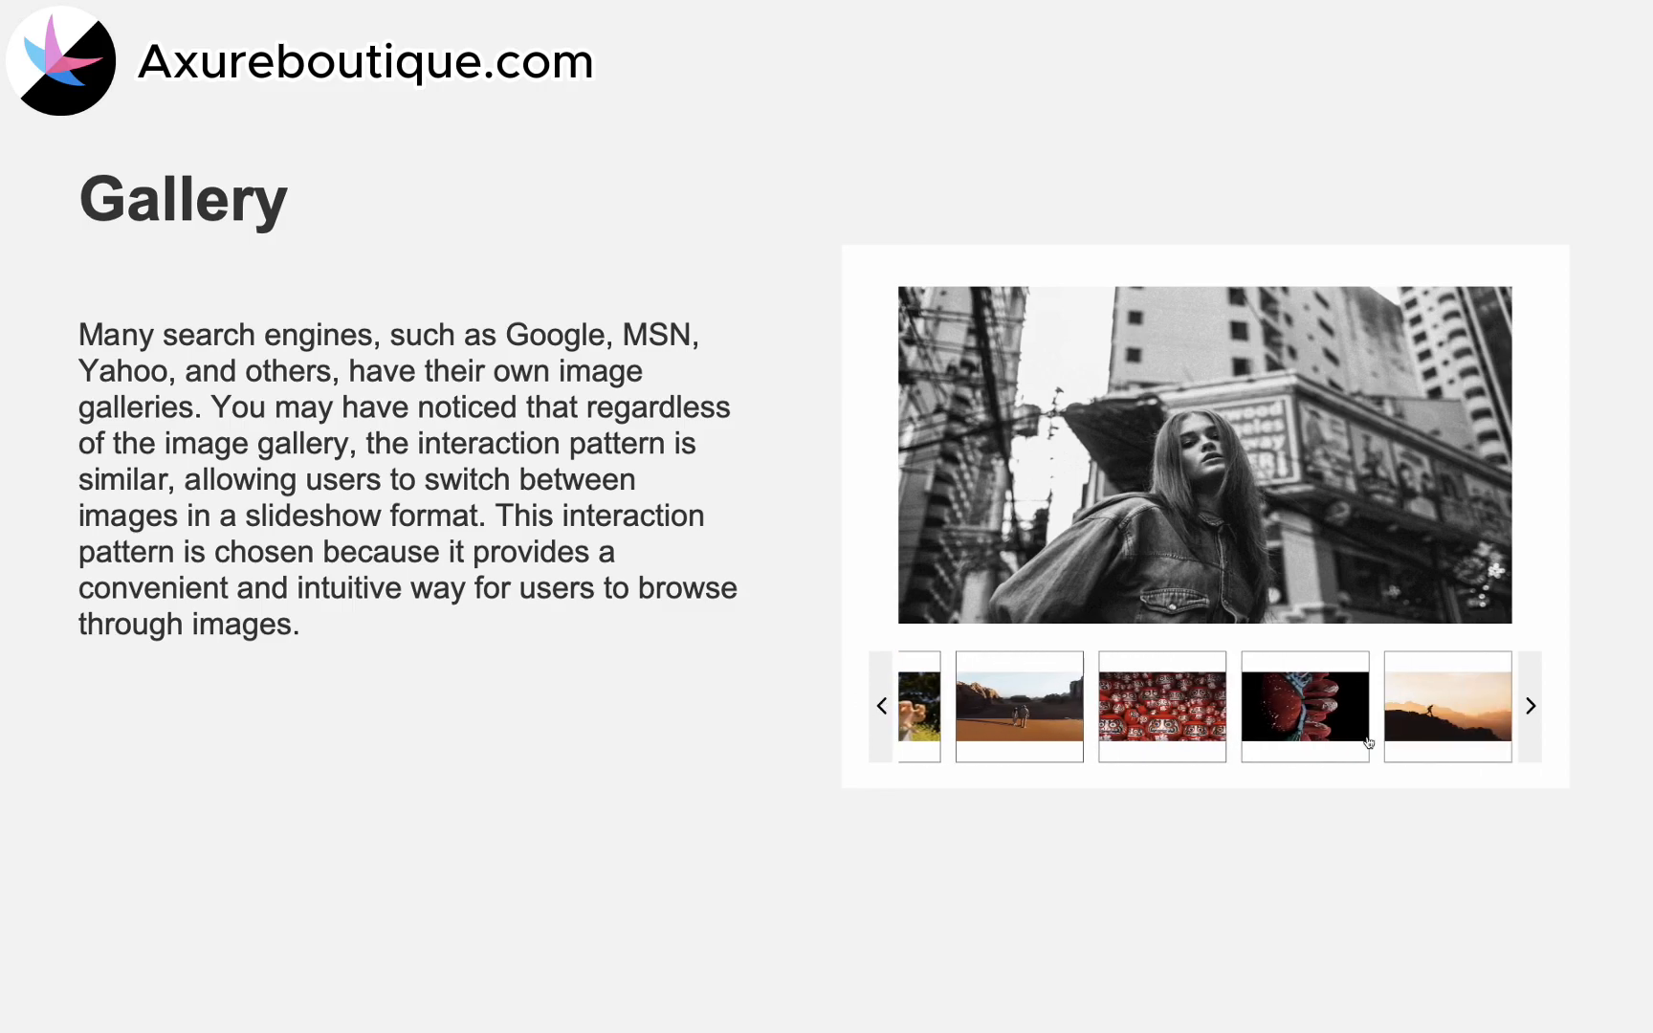
left_click(1318, 713)
left_click(1459, 705)
left_click(1531, 706)
left_click(1530, 706)
left_click(1531, 706)
left_click(1121, 717)
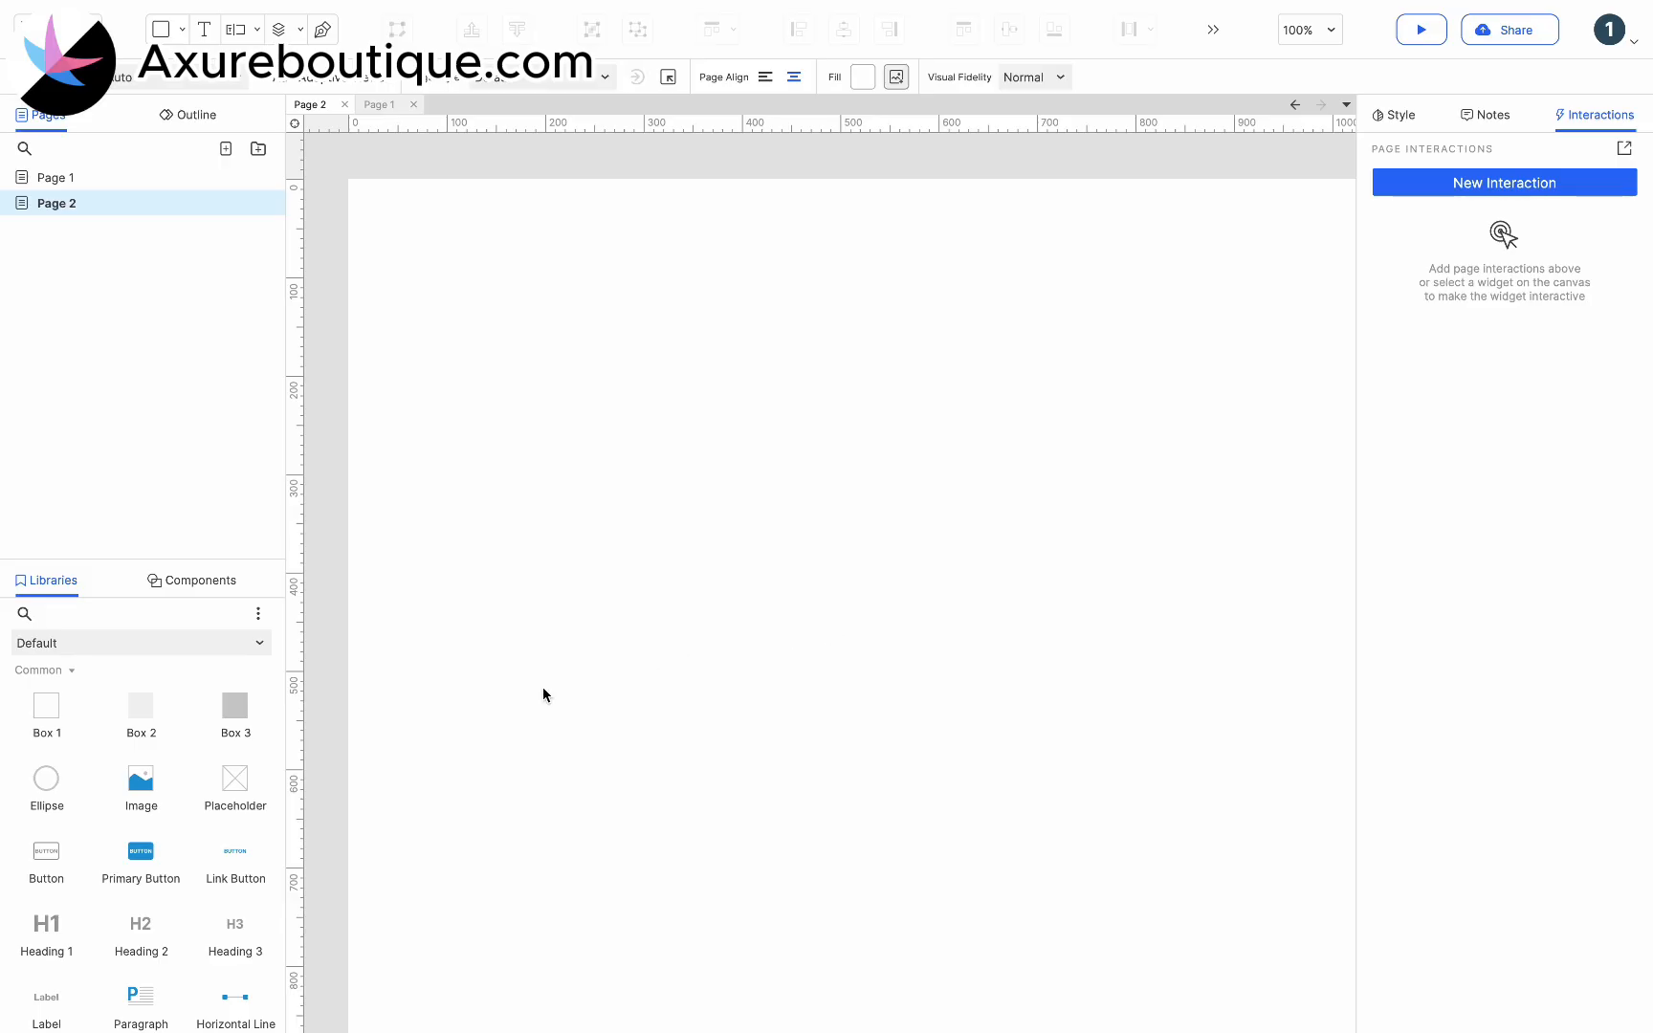
Step: Place an image widget sized 825 × 453 on Page 2 and a 172 × 150 Box 1 below its left corner
left_click_drag(140, 782, 513, 283)
left_click_drag(808, 444, 1329, 720)
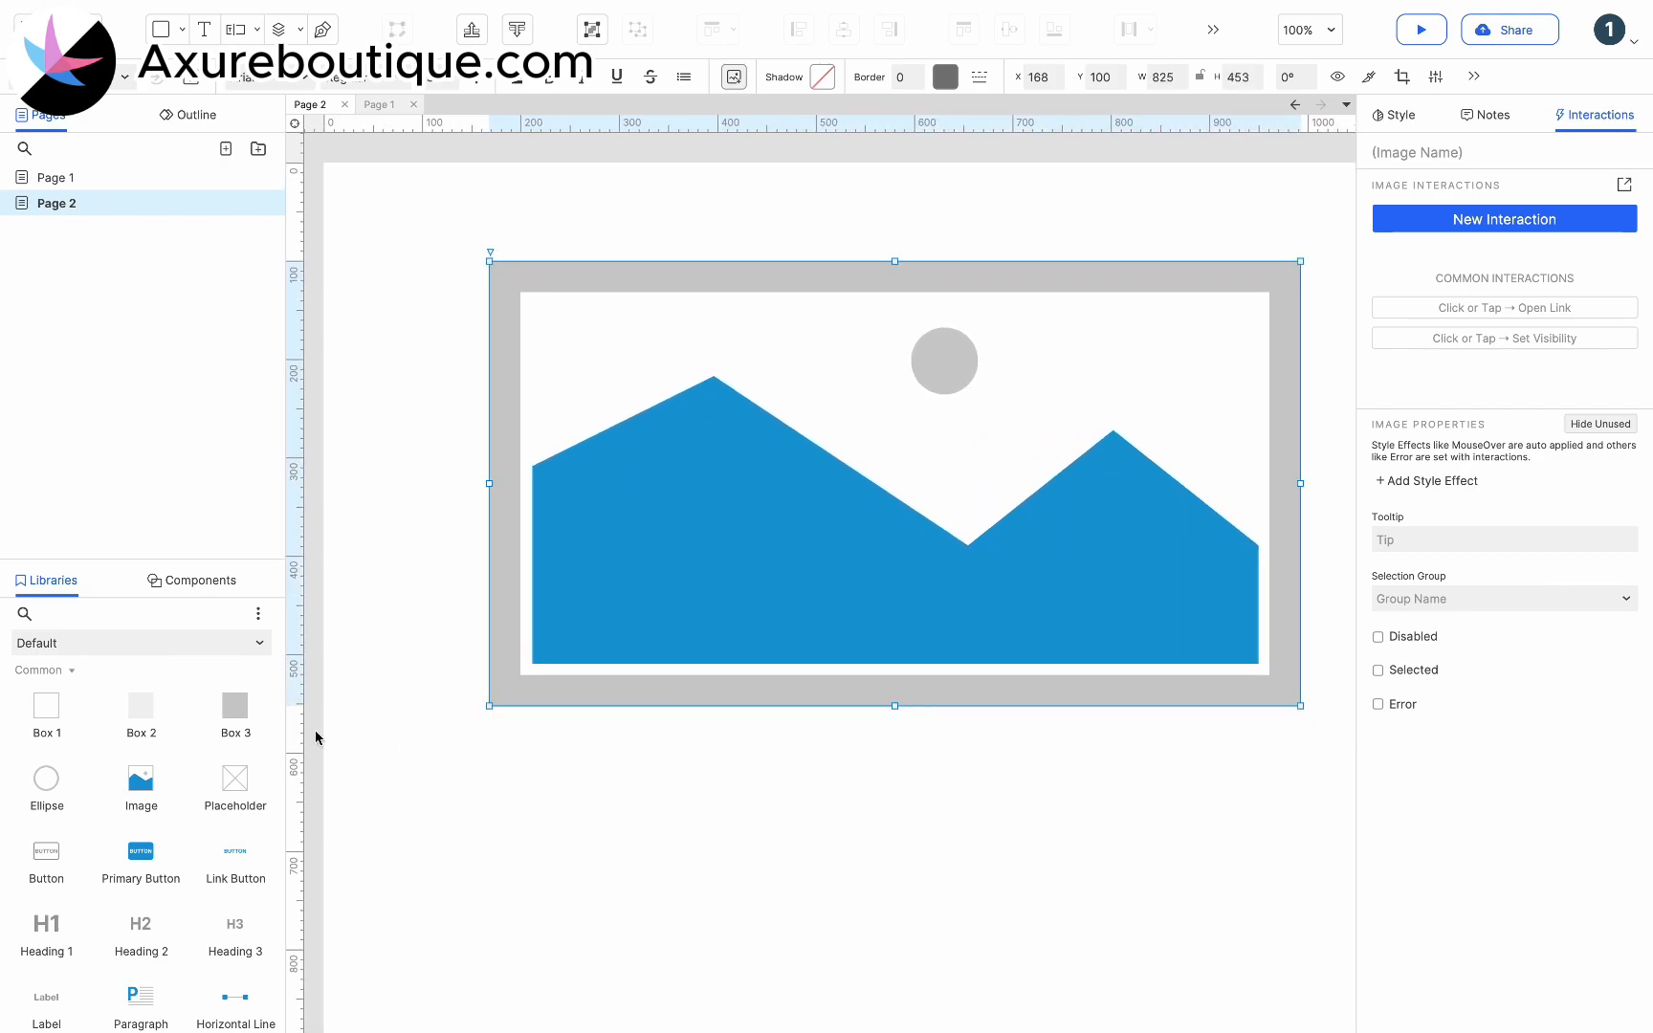
left_click_drag(63, 712, 486, 743)
left_click_drag(783, 909, 658, 889)
Step: Copy the large image into the box as a 170 × 93 thumbnail and group it with the box
left_click(859, 524)
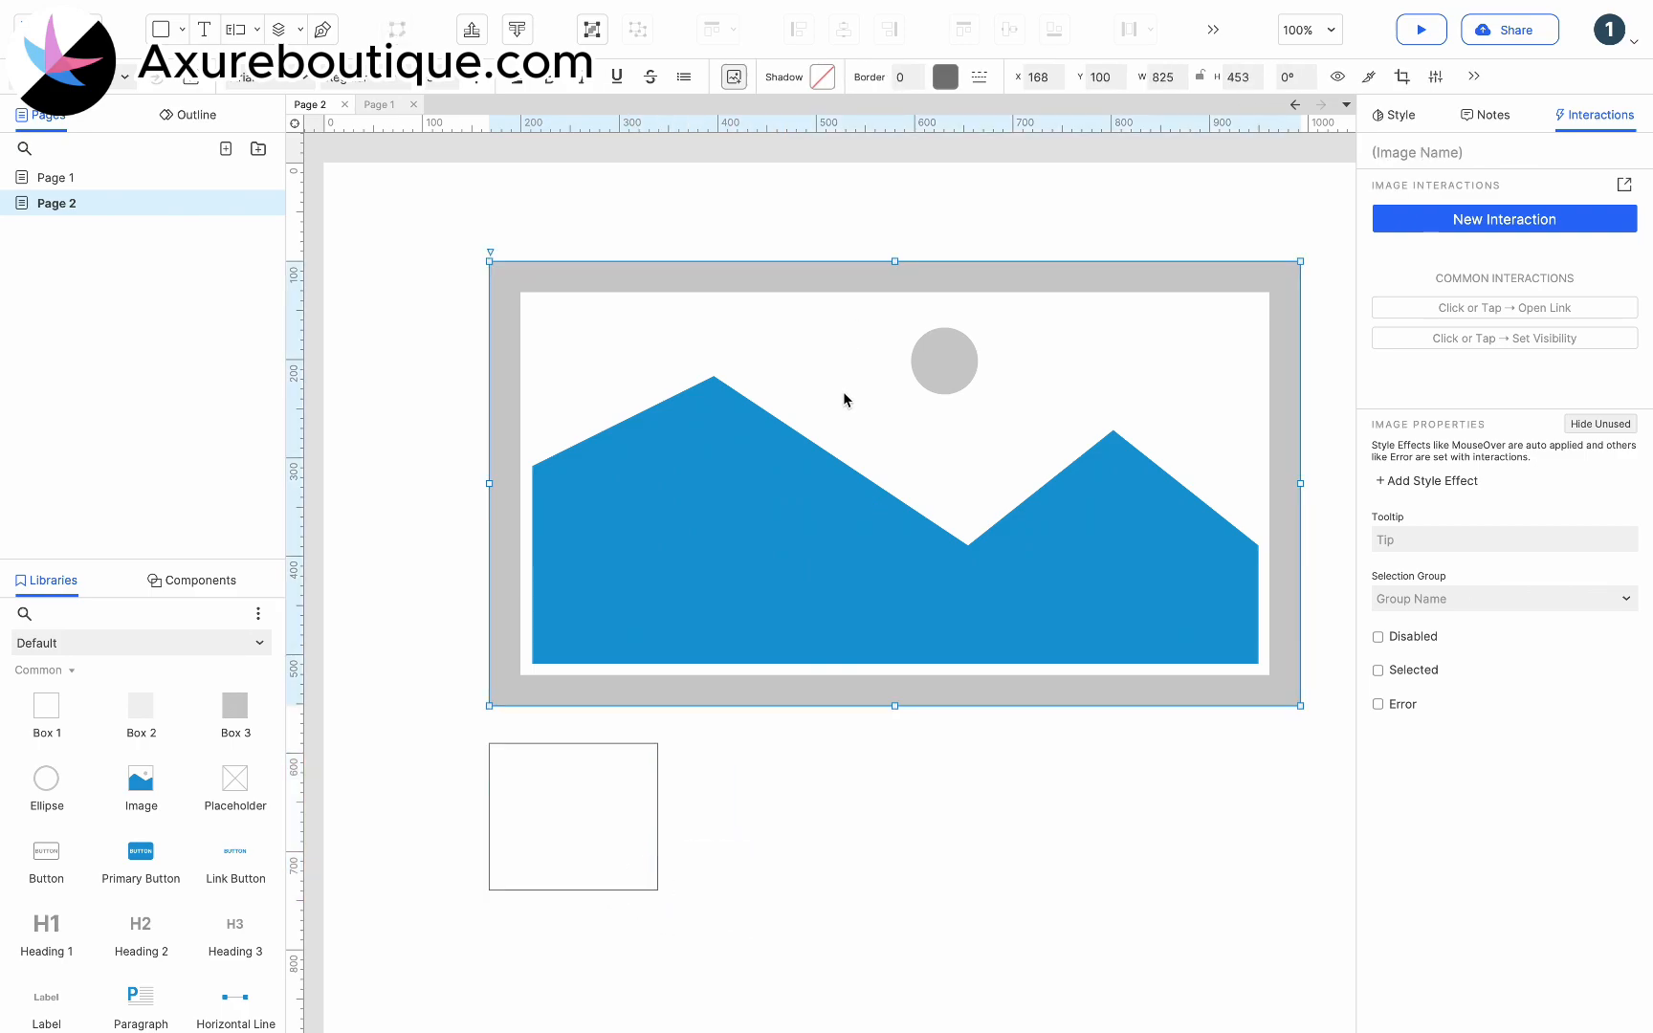
left_click_drag(1300, 262, 662, 628)
left_click_drag(574, 658, 567, 805)
left_click(594, 765, "shift")
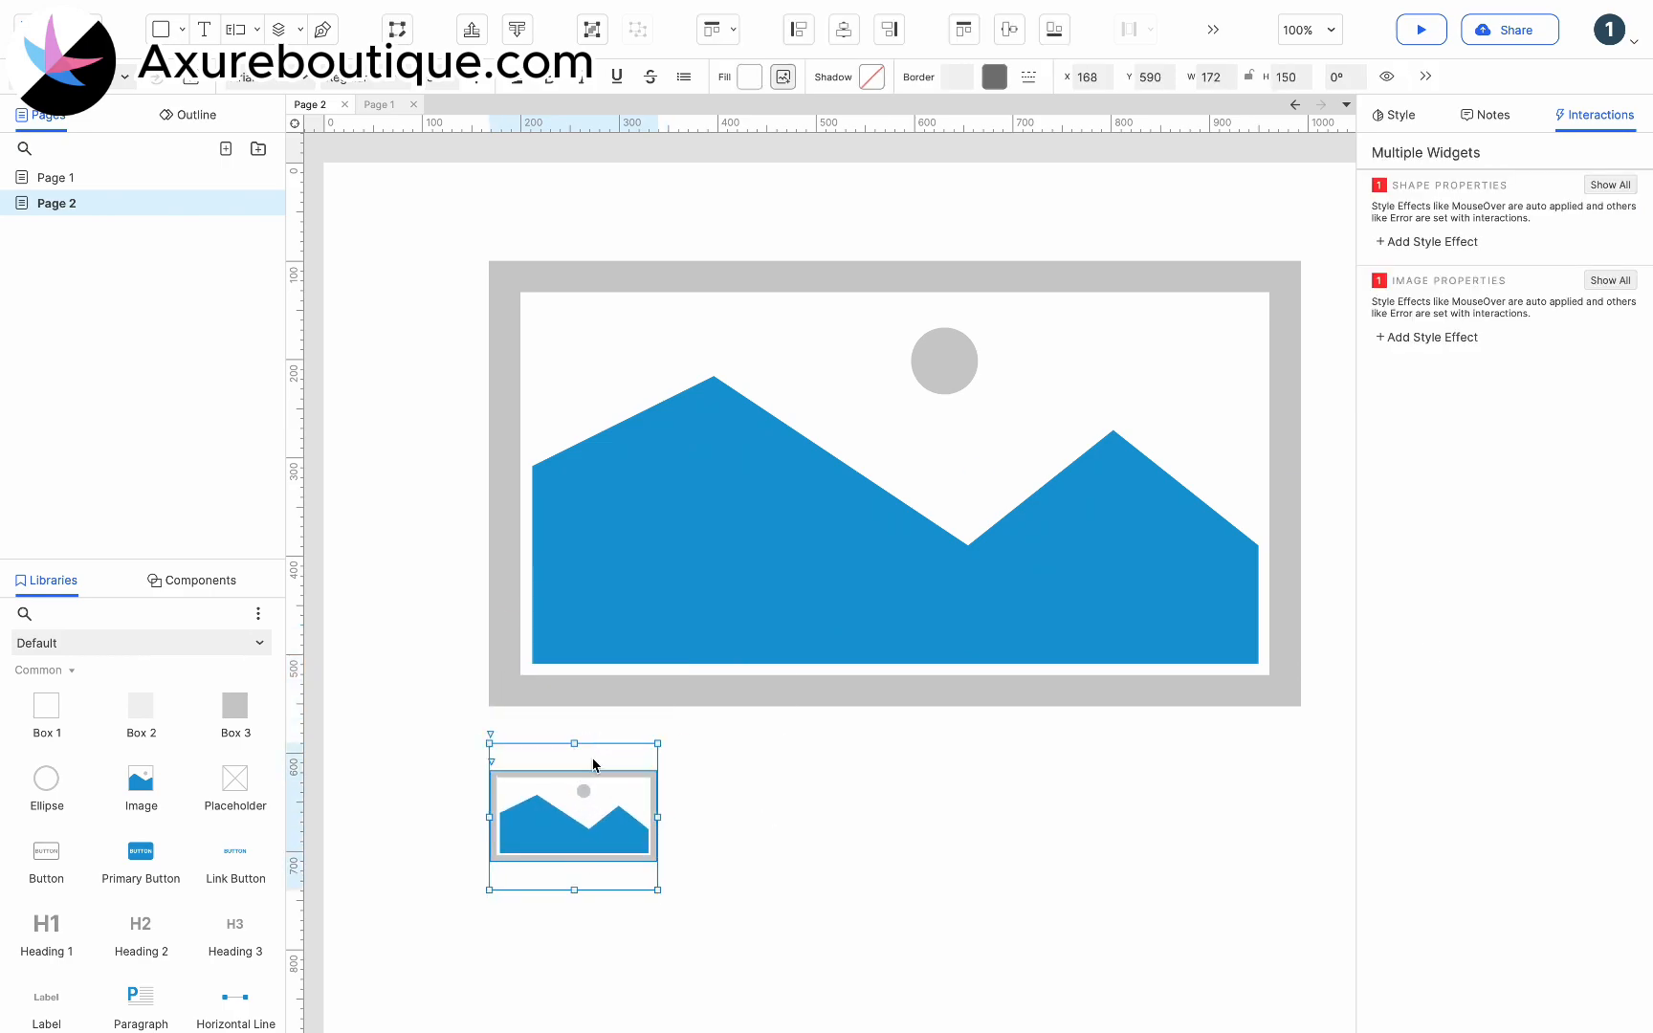
key("ctrl+g")
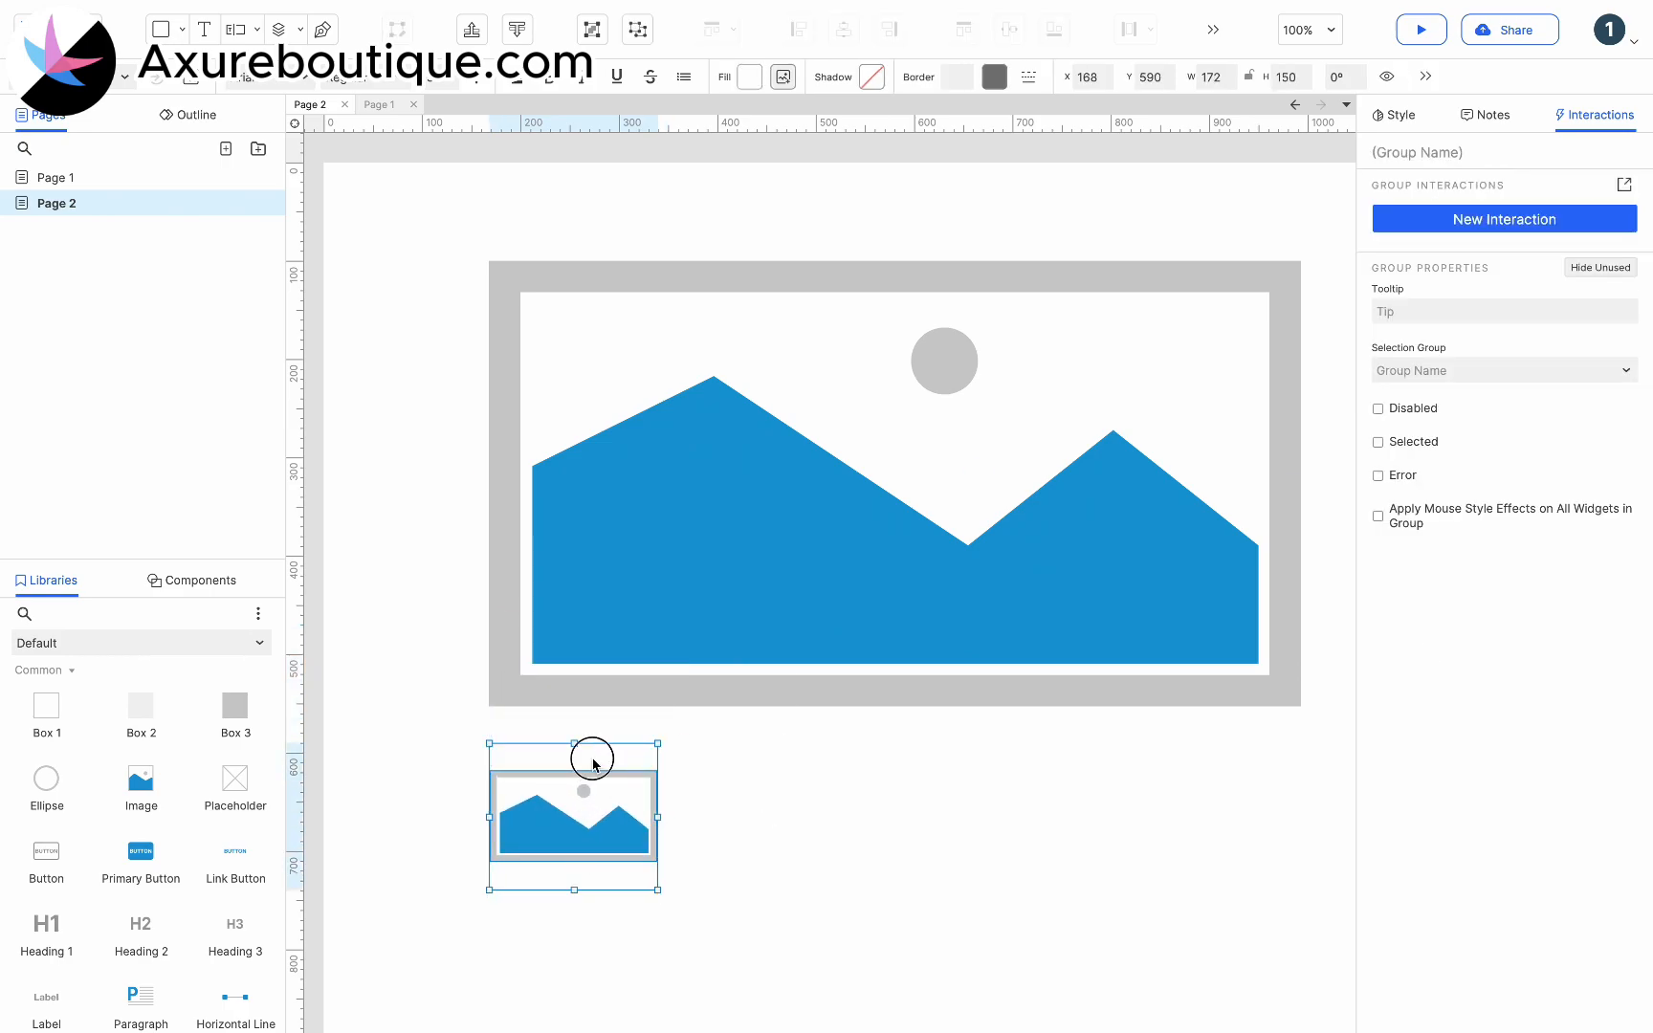
Step: Add a selected style to the thumbnail's box with line color #0175D3 and border thickness 2
left_click(594, 765)
left_click(1418, 483)
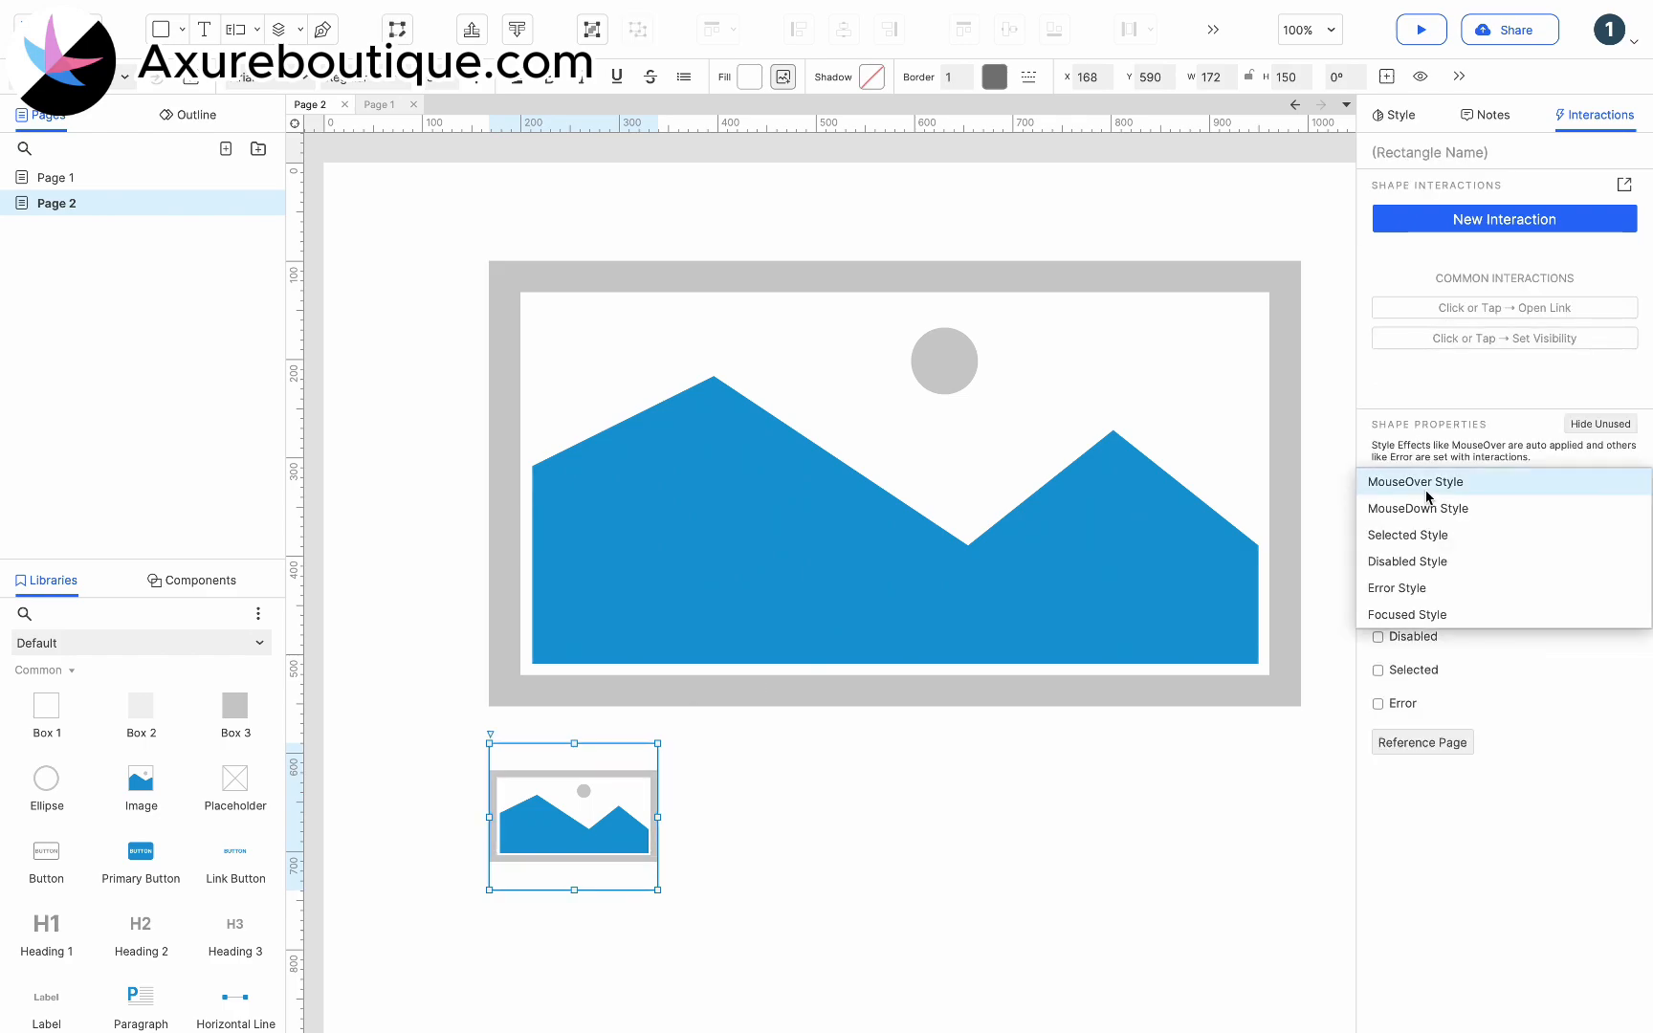
left_click(1430, 535)
left_click(1378, 658)
left_click(1509, 658)
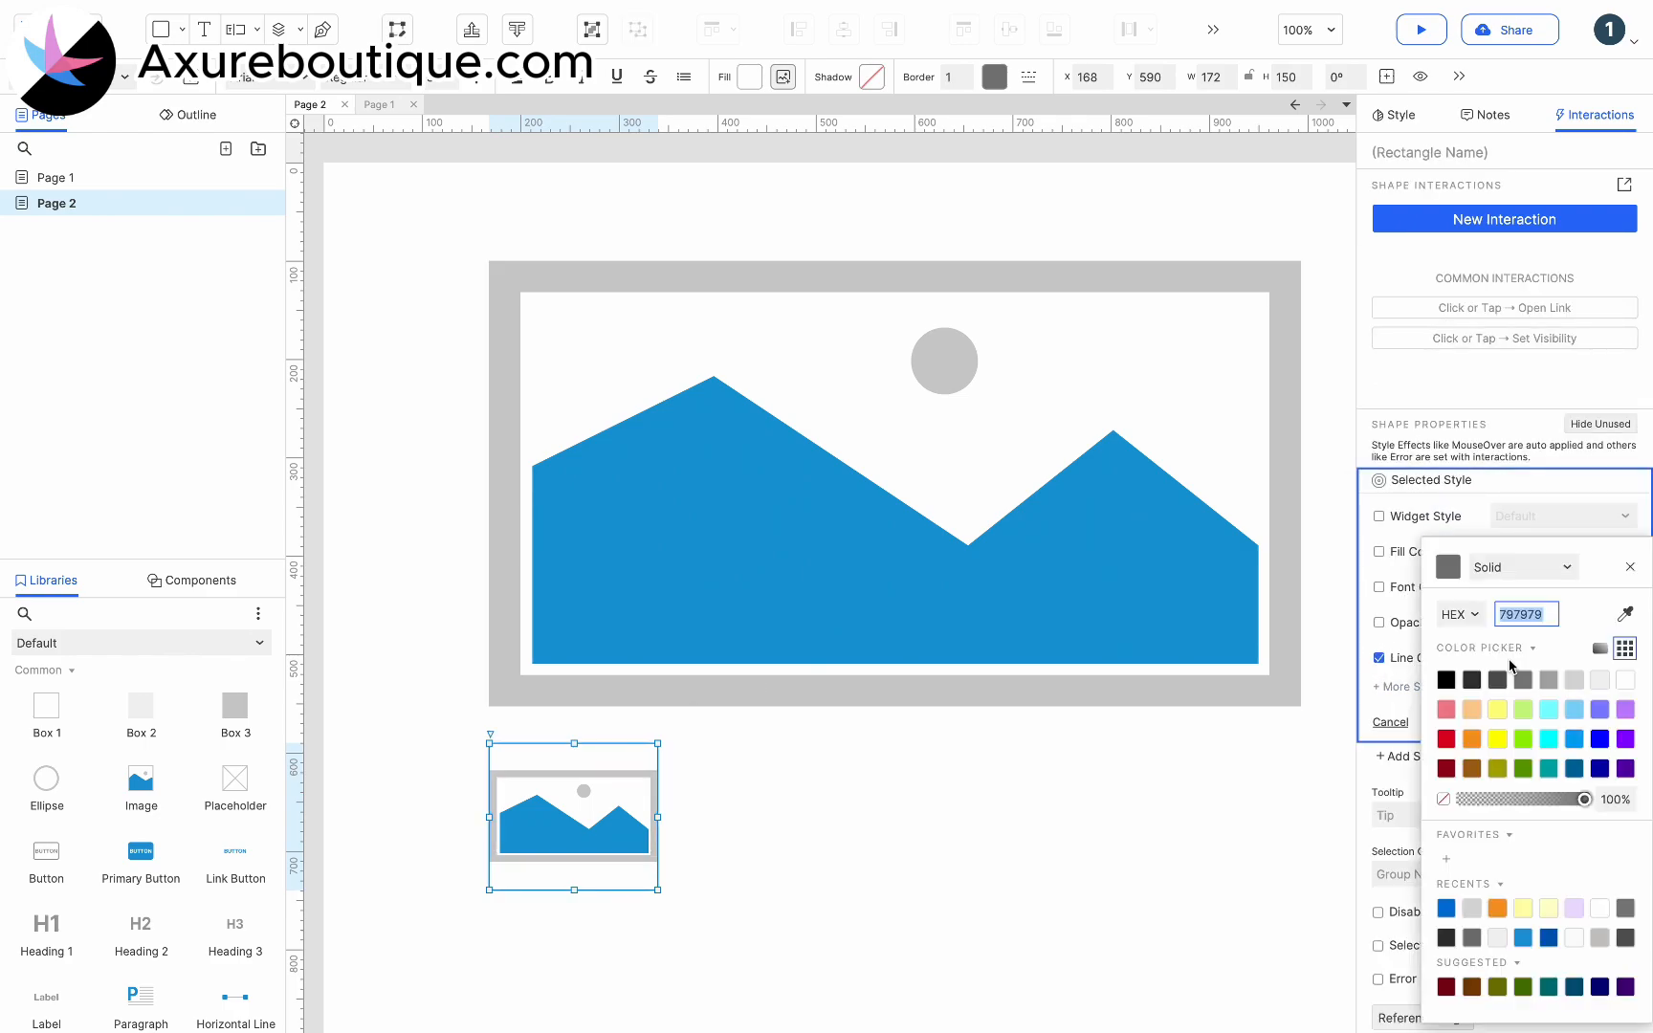
left_click(1445, 909)
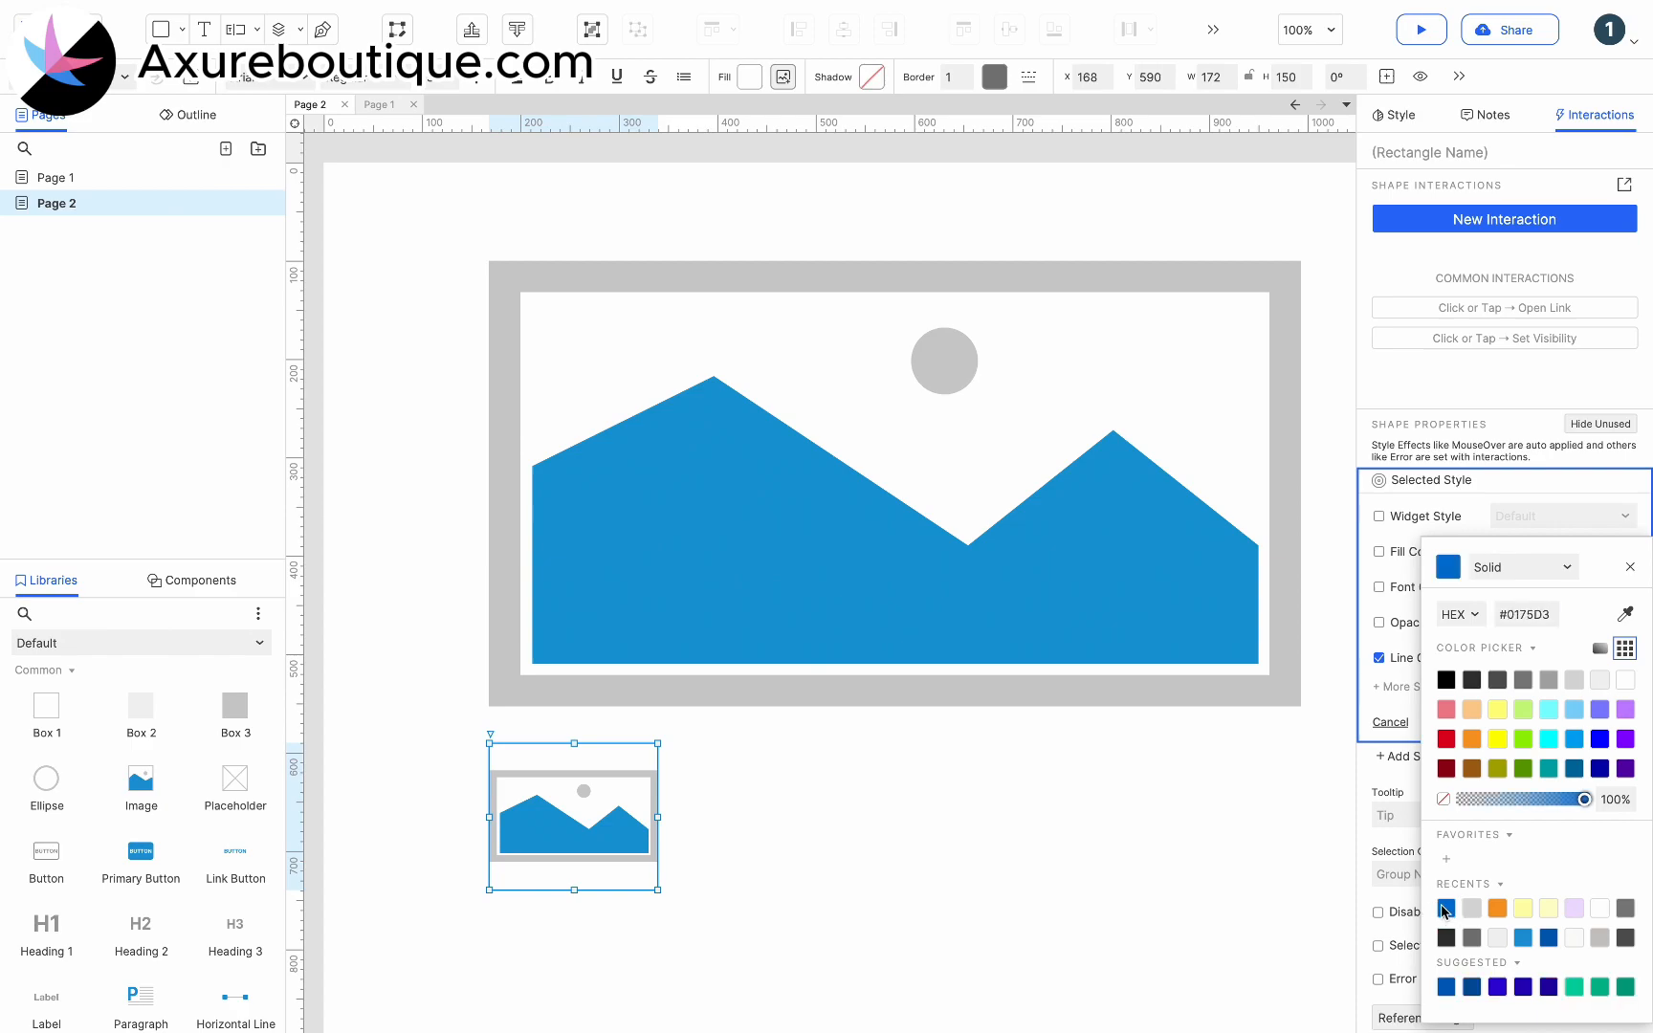
left_click(1629, 568)
left_click(1397, 686)
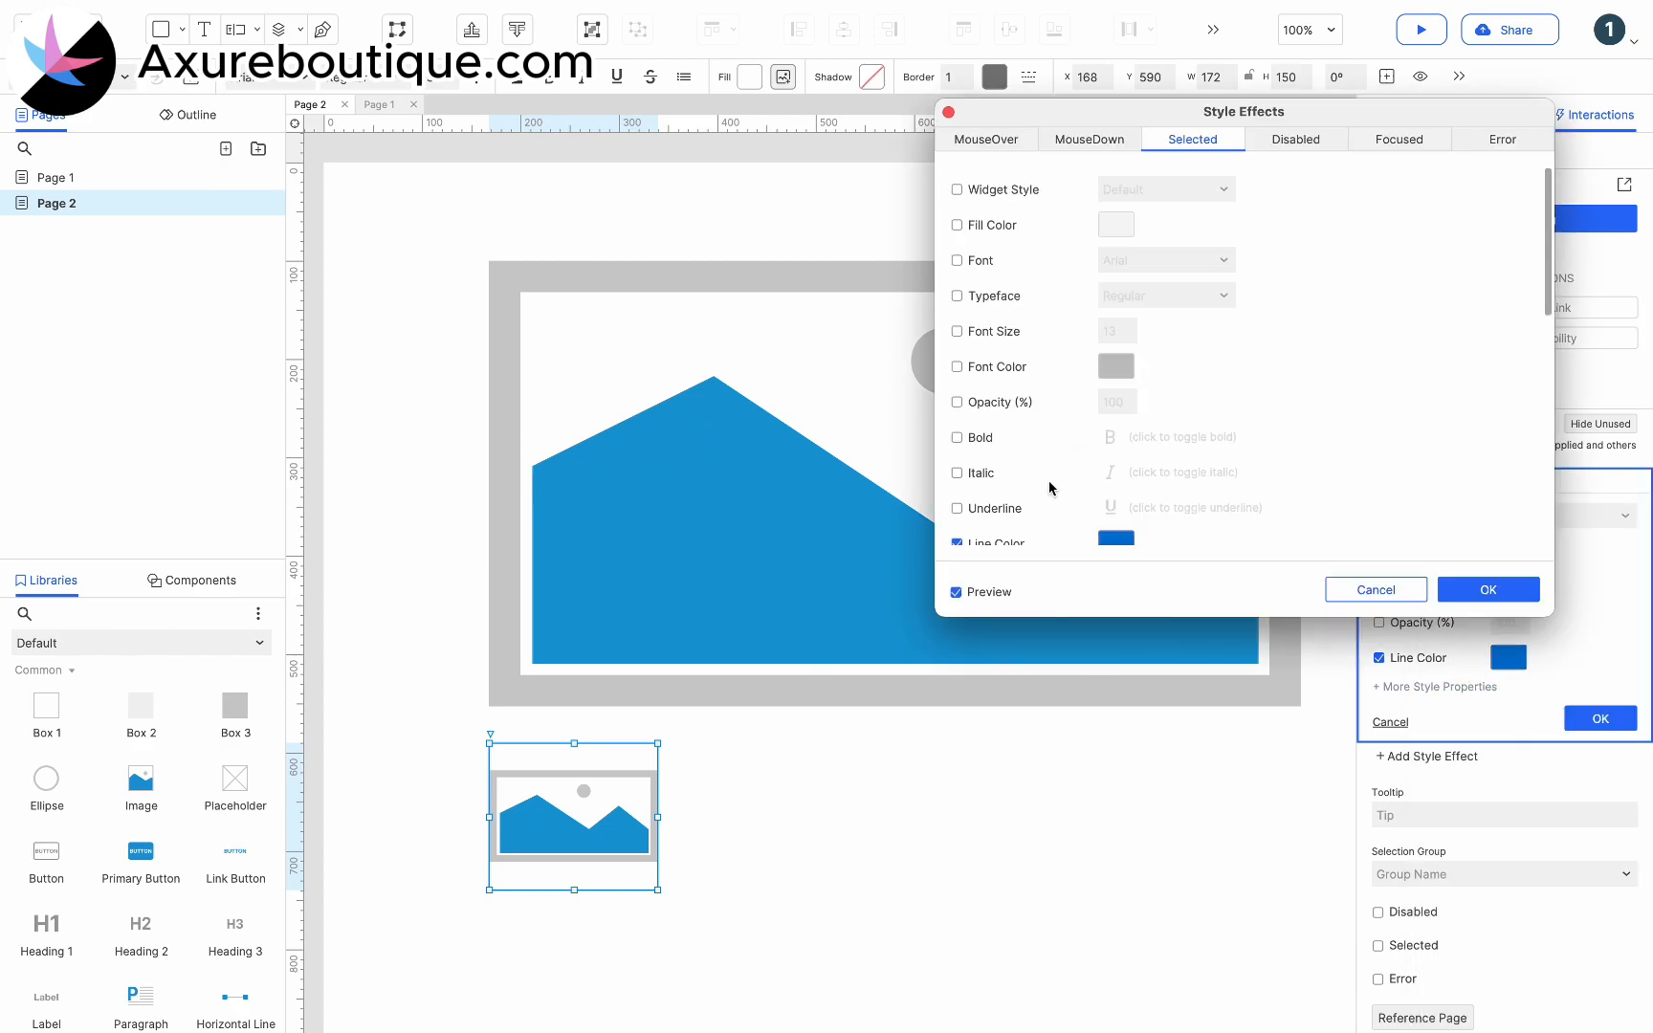
scroll(1049, 488, "down", 3)
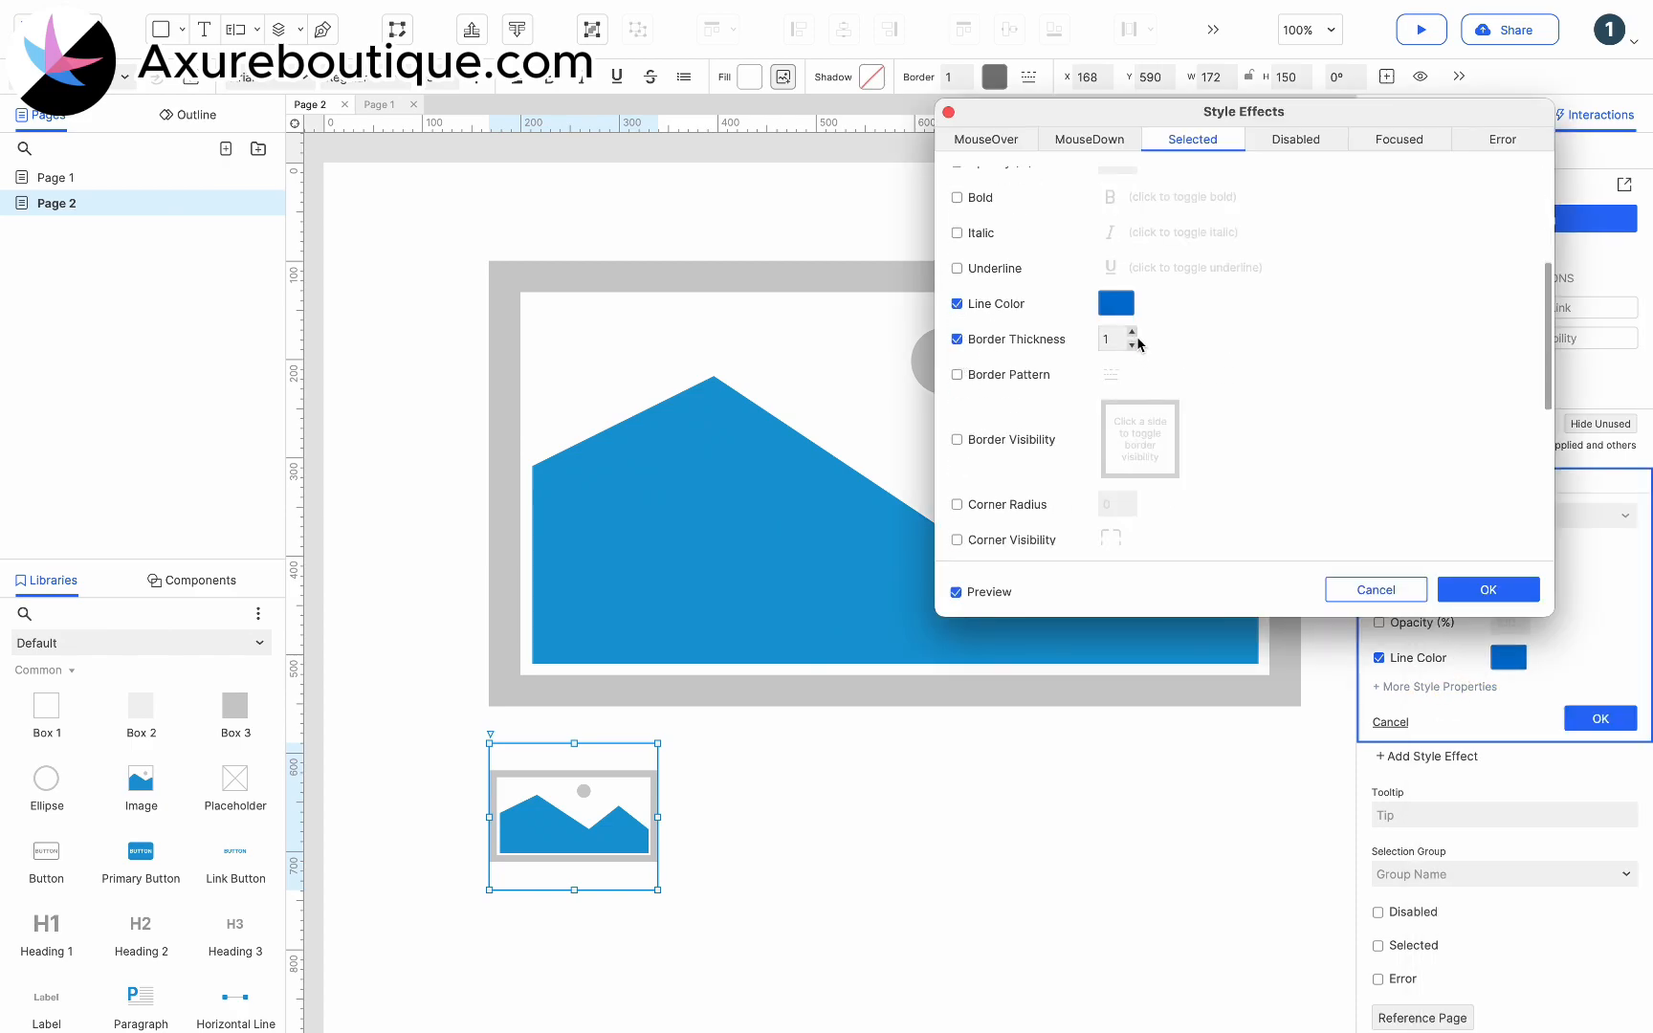
left_click(1487, 588)
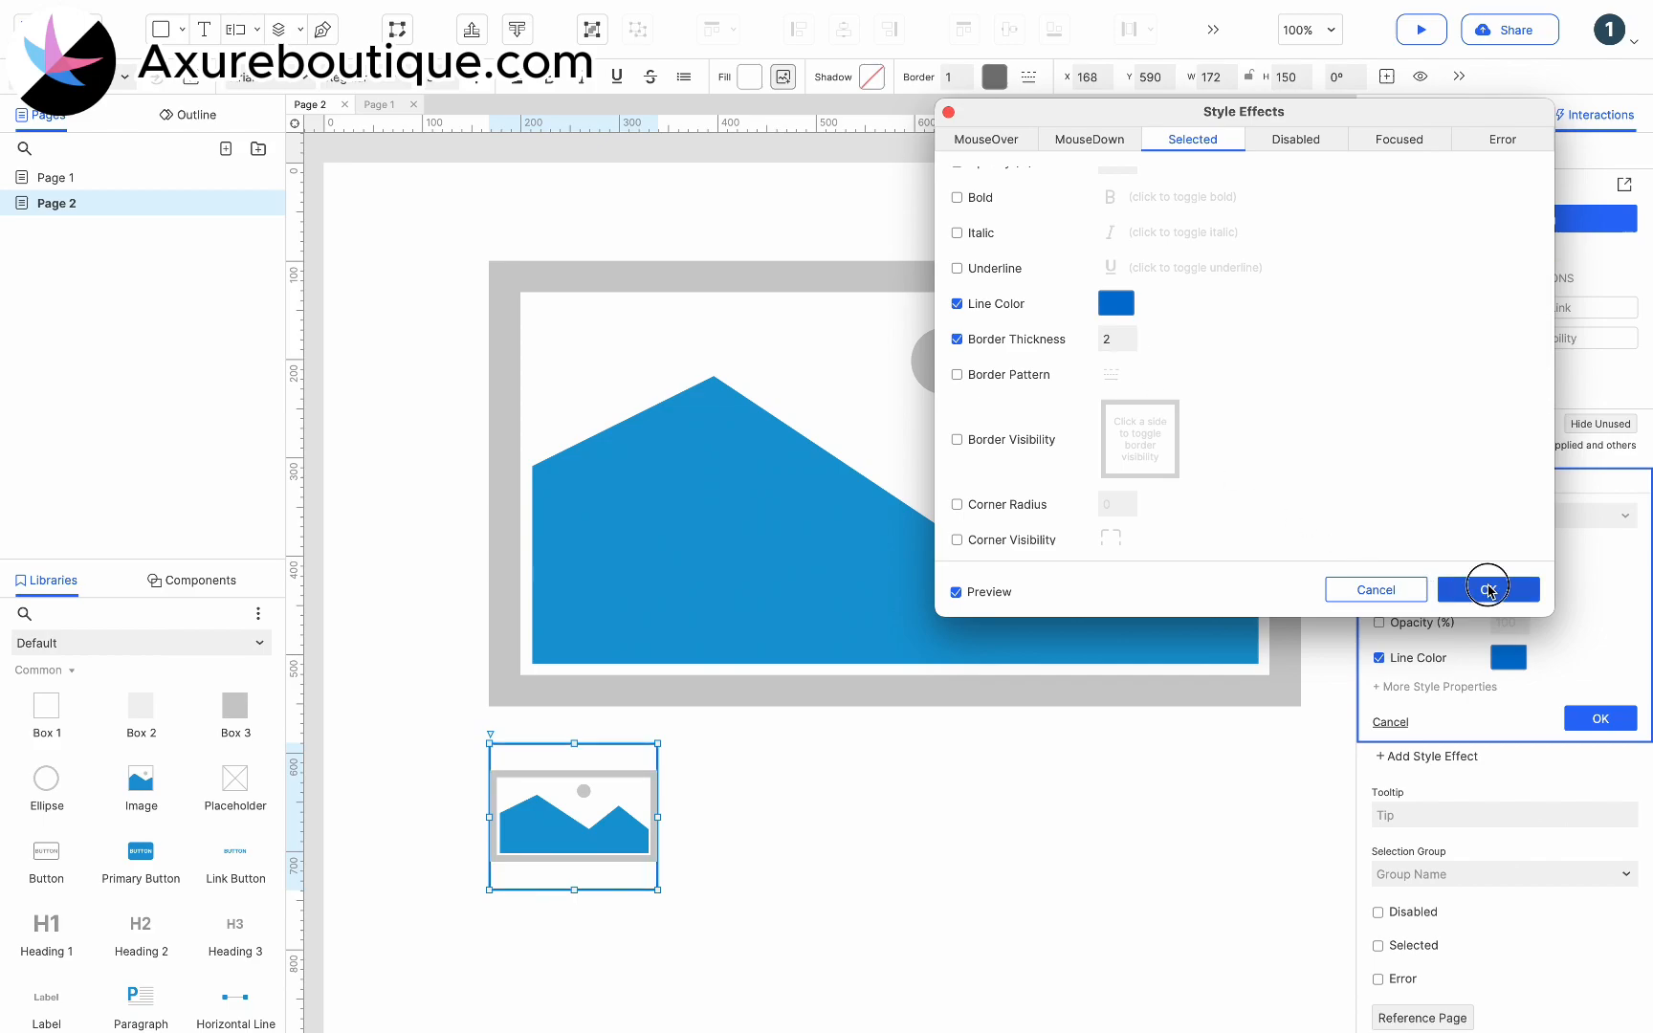
left_click(1600, 614)
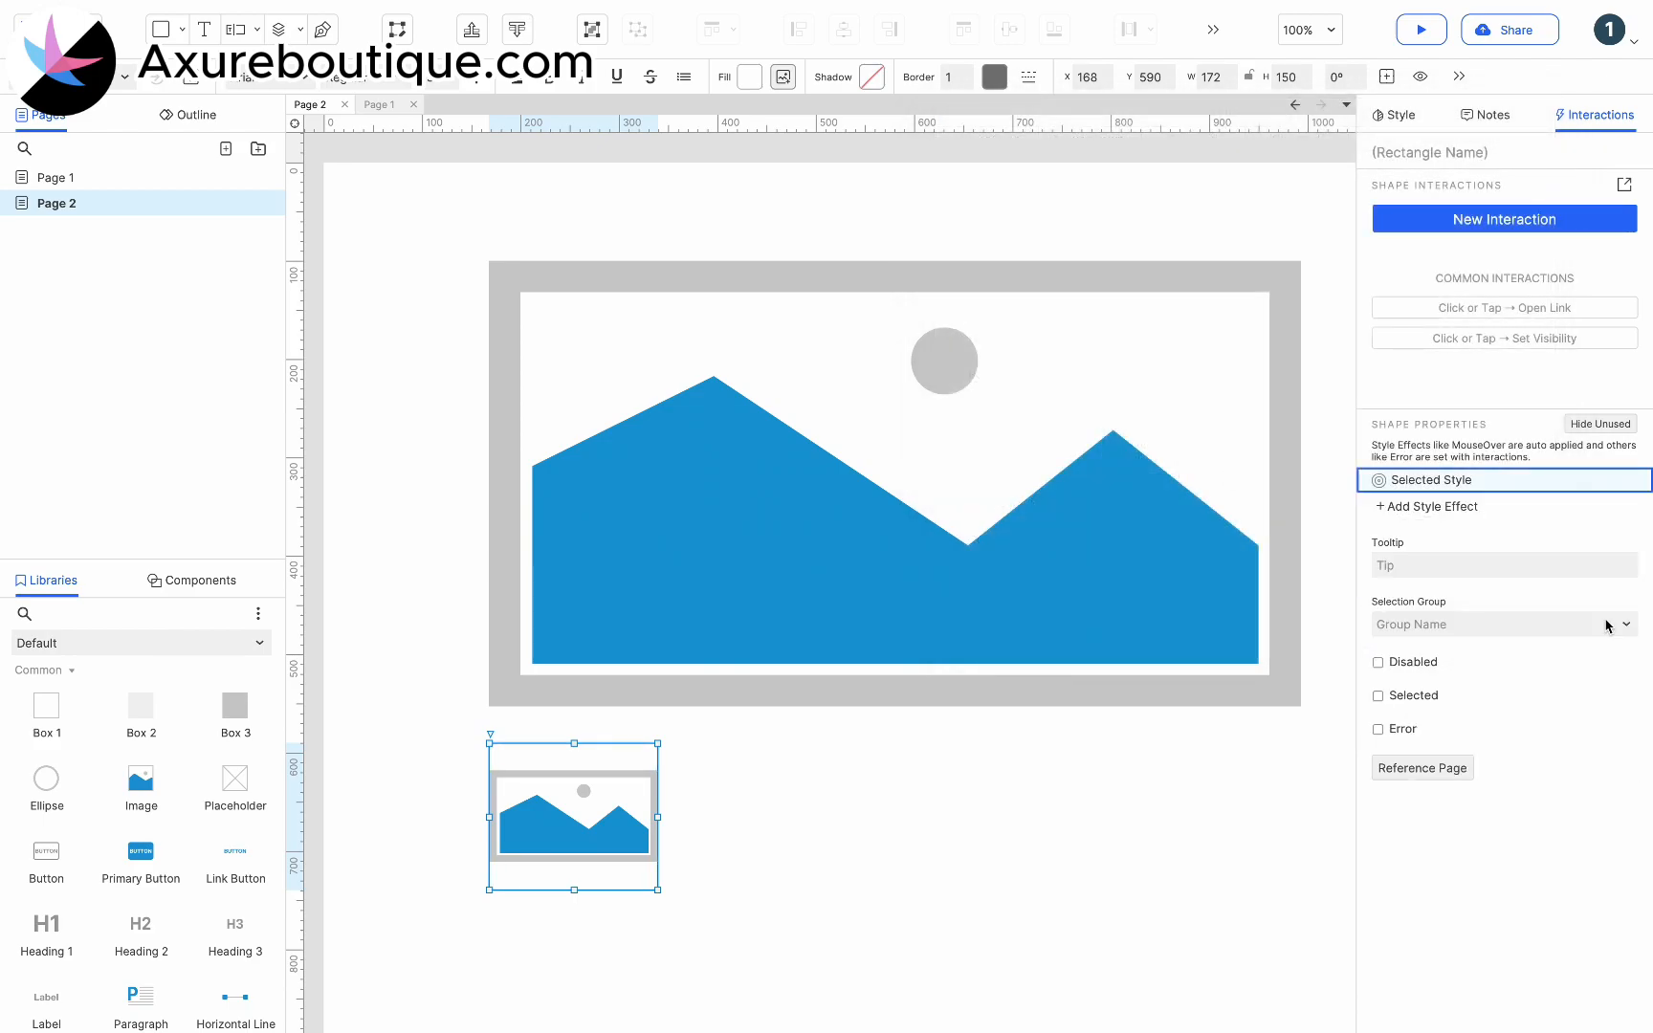
Step: Load 1.png from the 17.Gallery folder into the thumbnail image and let it be optimized
left_click(966, 866)
left_click(608, 809)
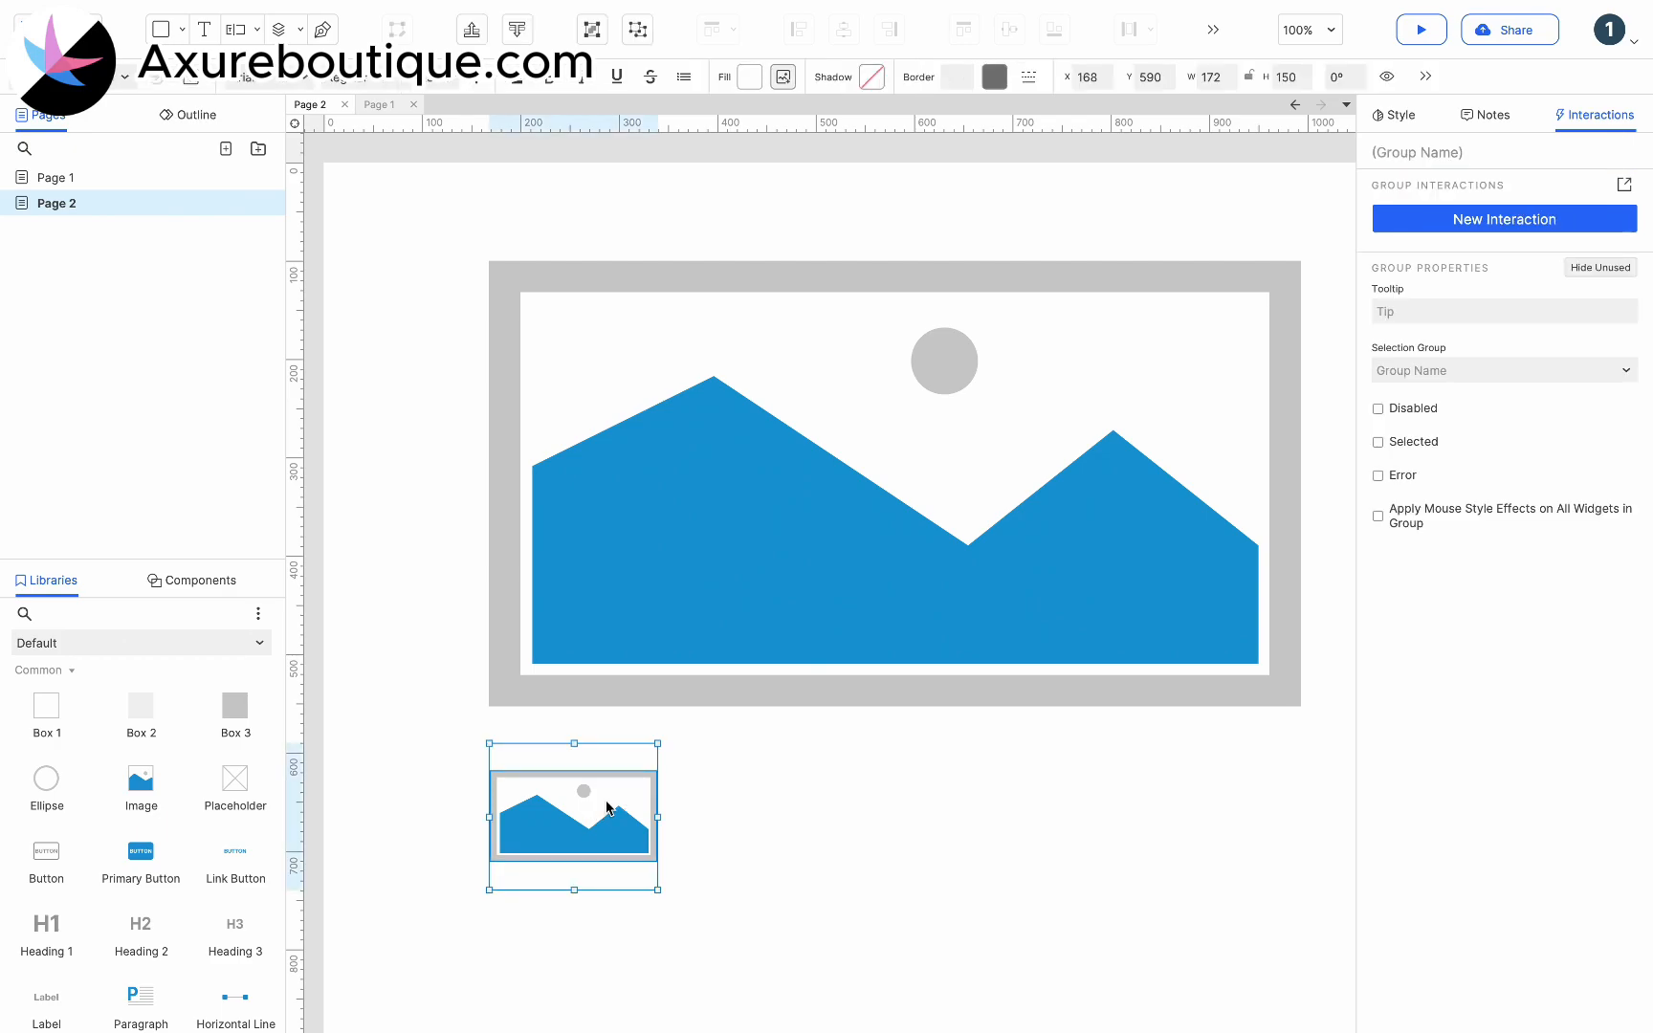
left_click(609, 809)
double_click(581, 796)
double_click(637, 229)
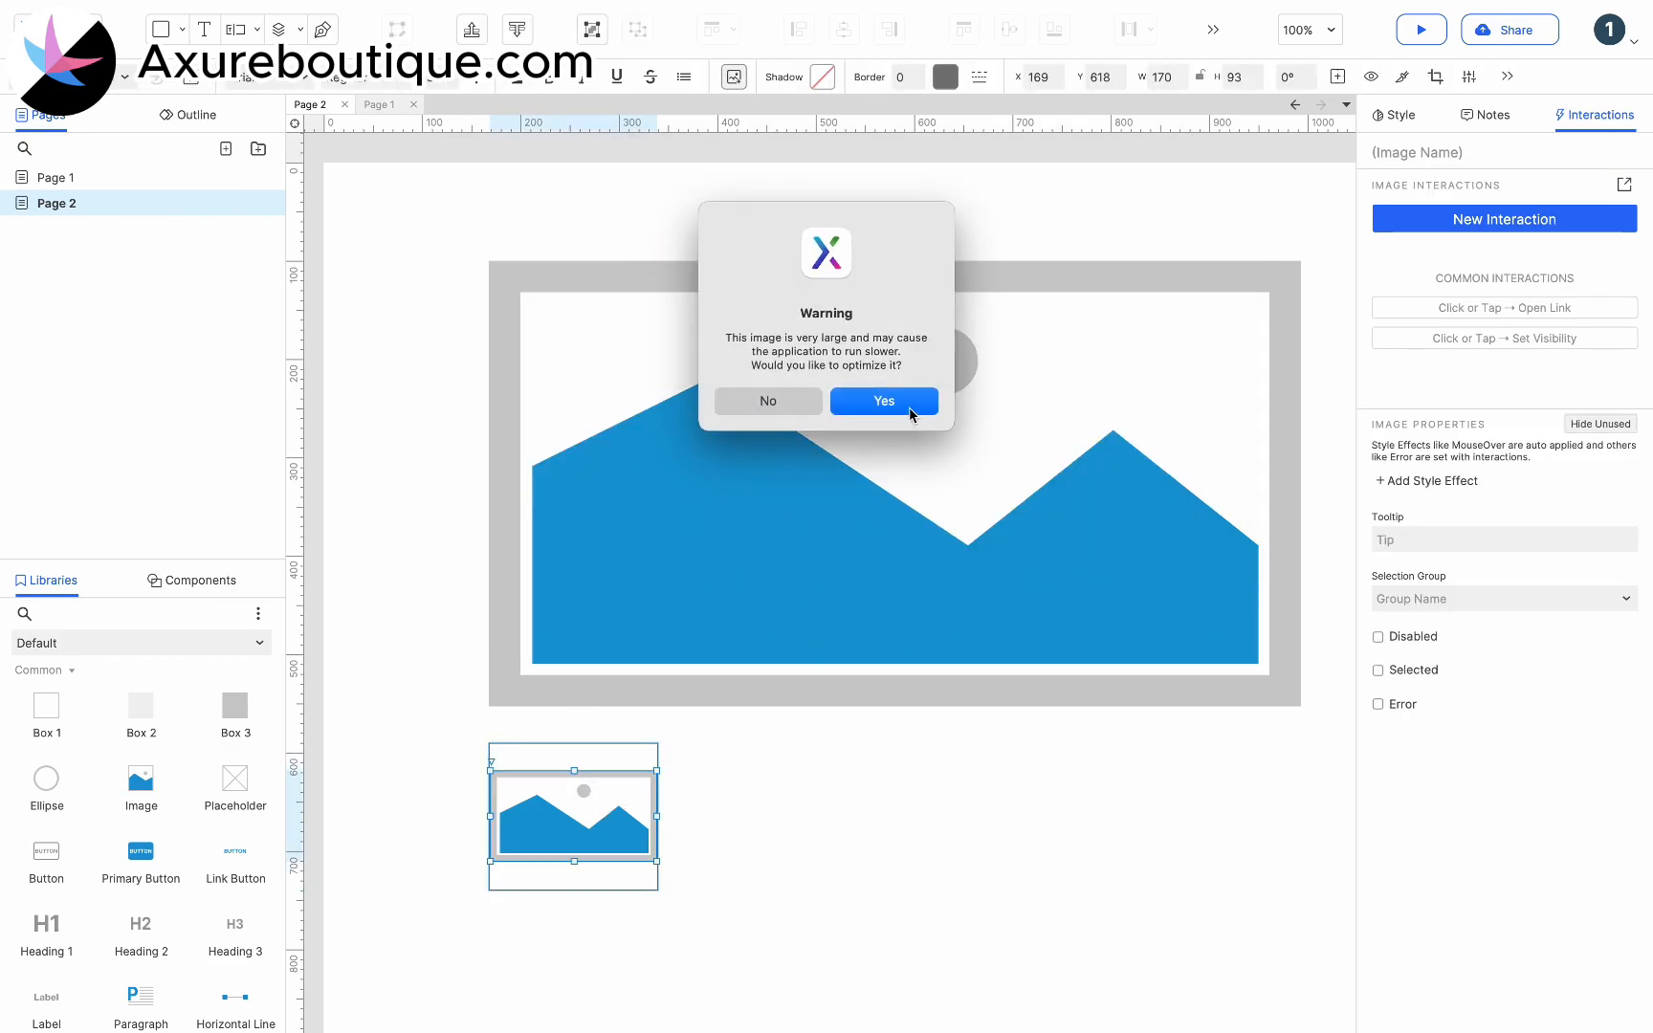
left_click(911, 413)
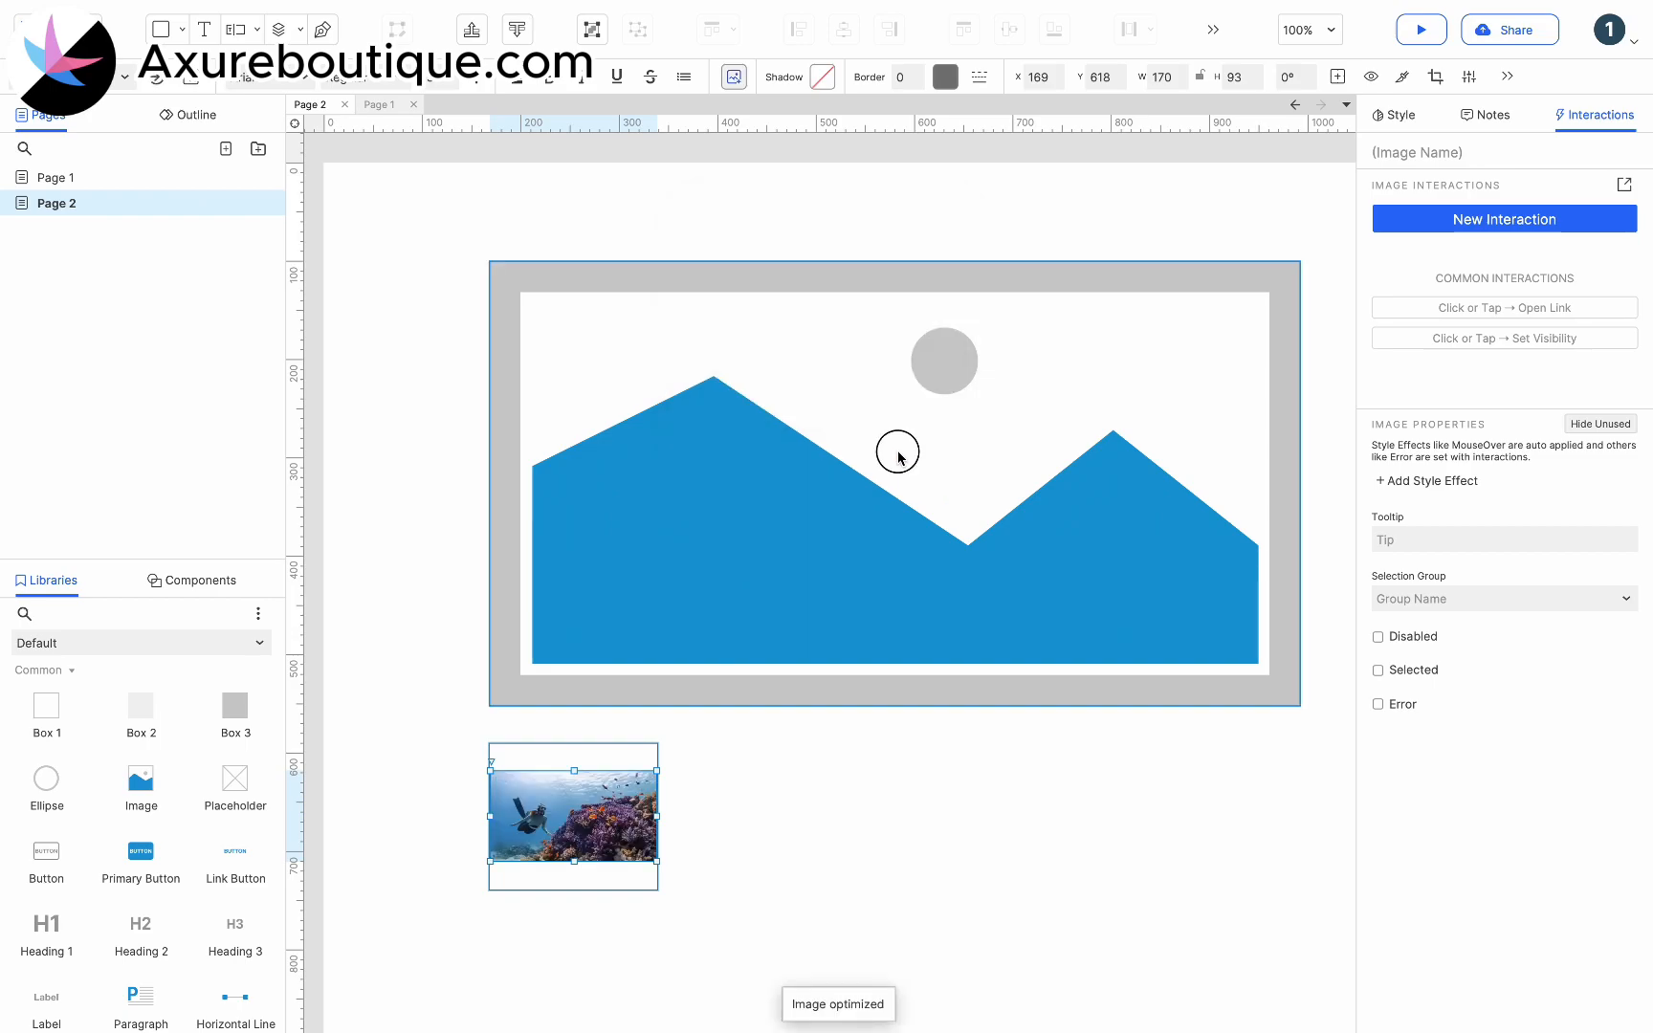
Step: Load 1.png into the large image as well and accept the optimization
double_click(898, 456)
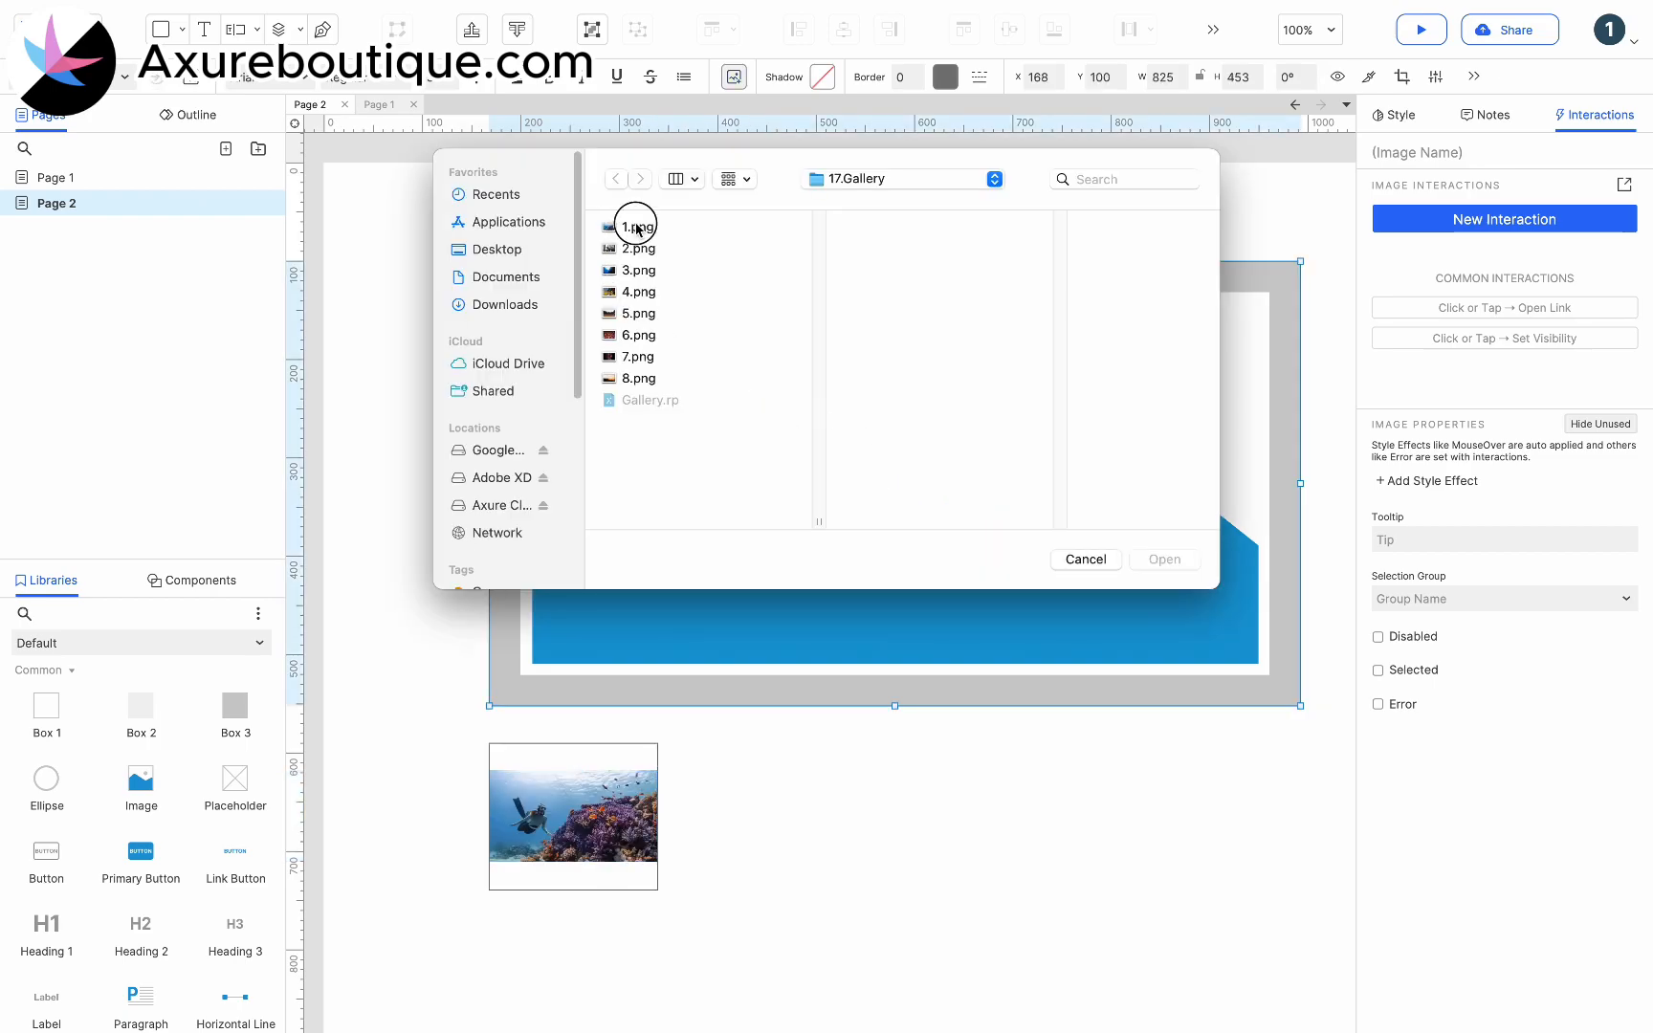
double_click(637, 229)
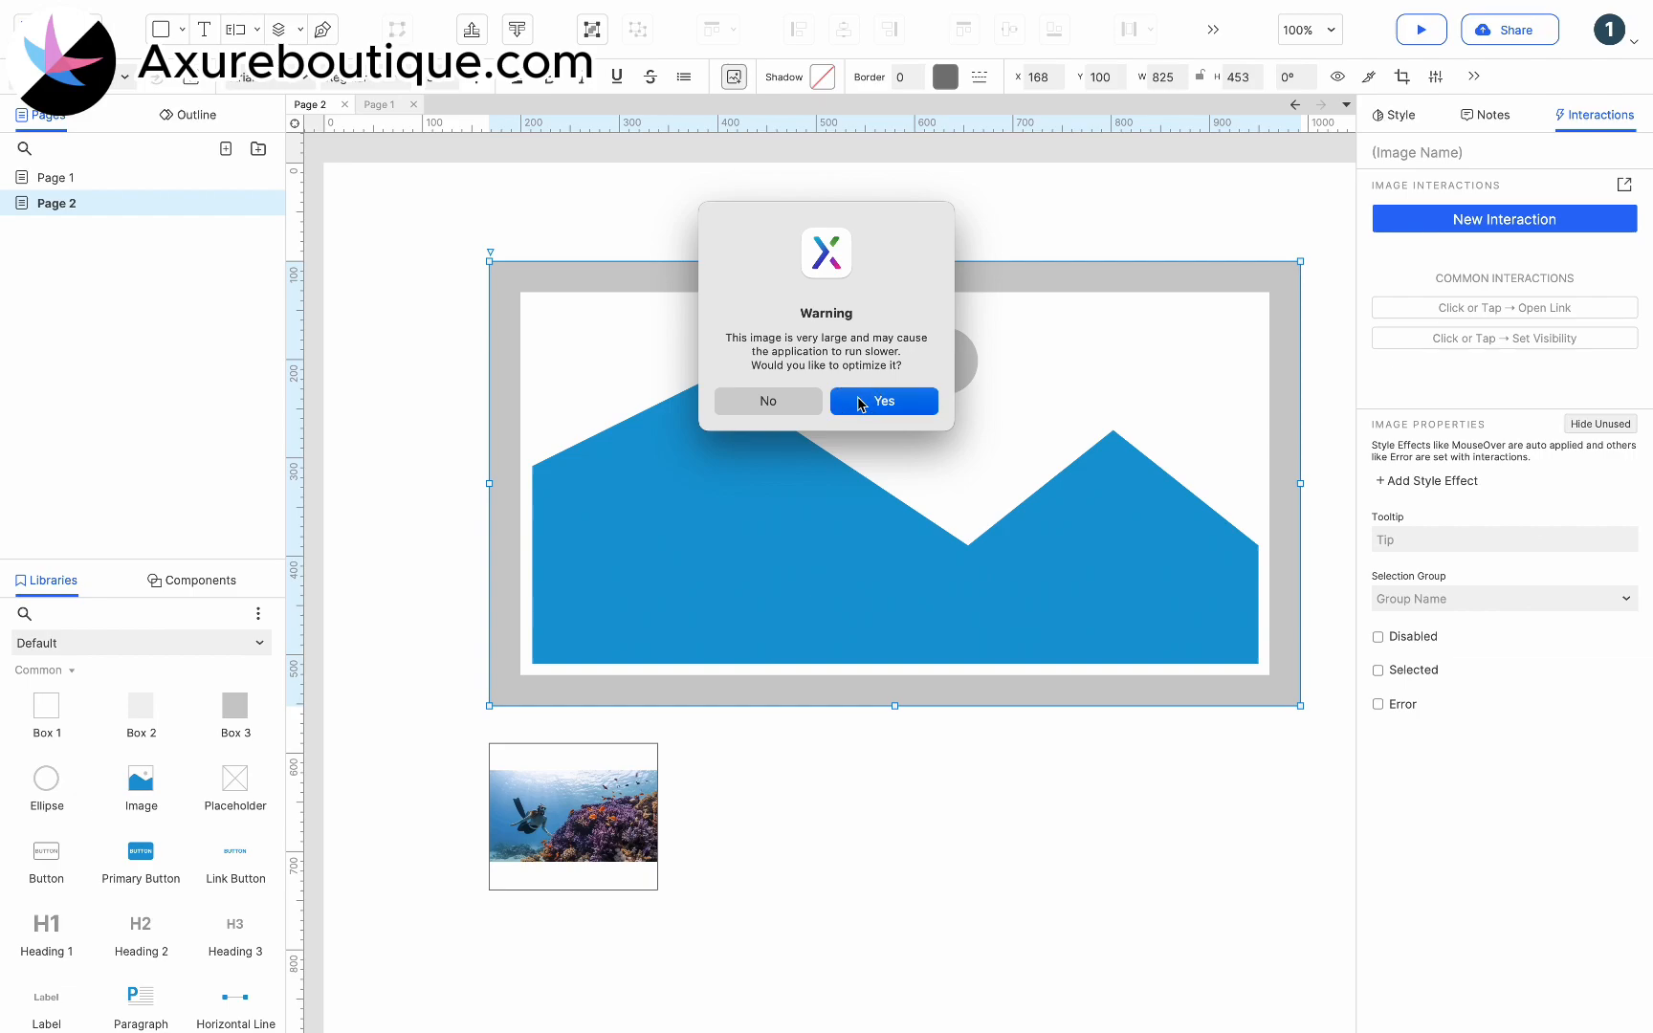
left_click(860, 403)
Step: Duplicate the thumbnail group into a row of eight, each offset 192 px horizontally at Y 590
left_click(738, 809)
left_click(654, 939)
left_click_drag(647, 917, 739, 762)
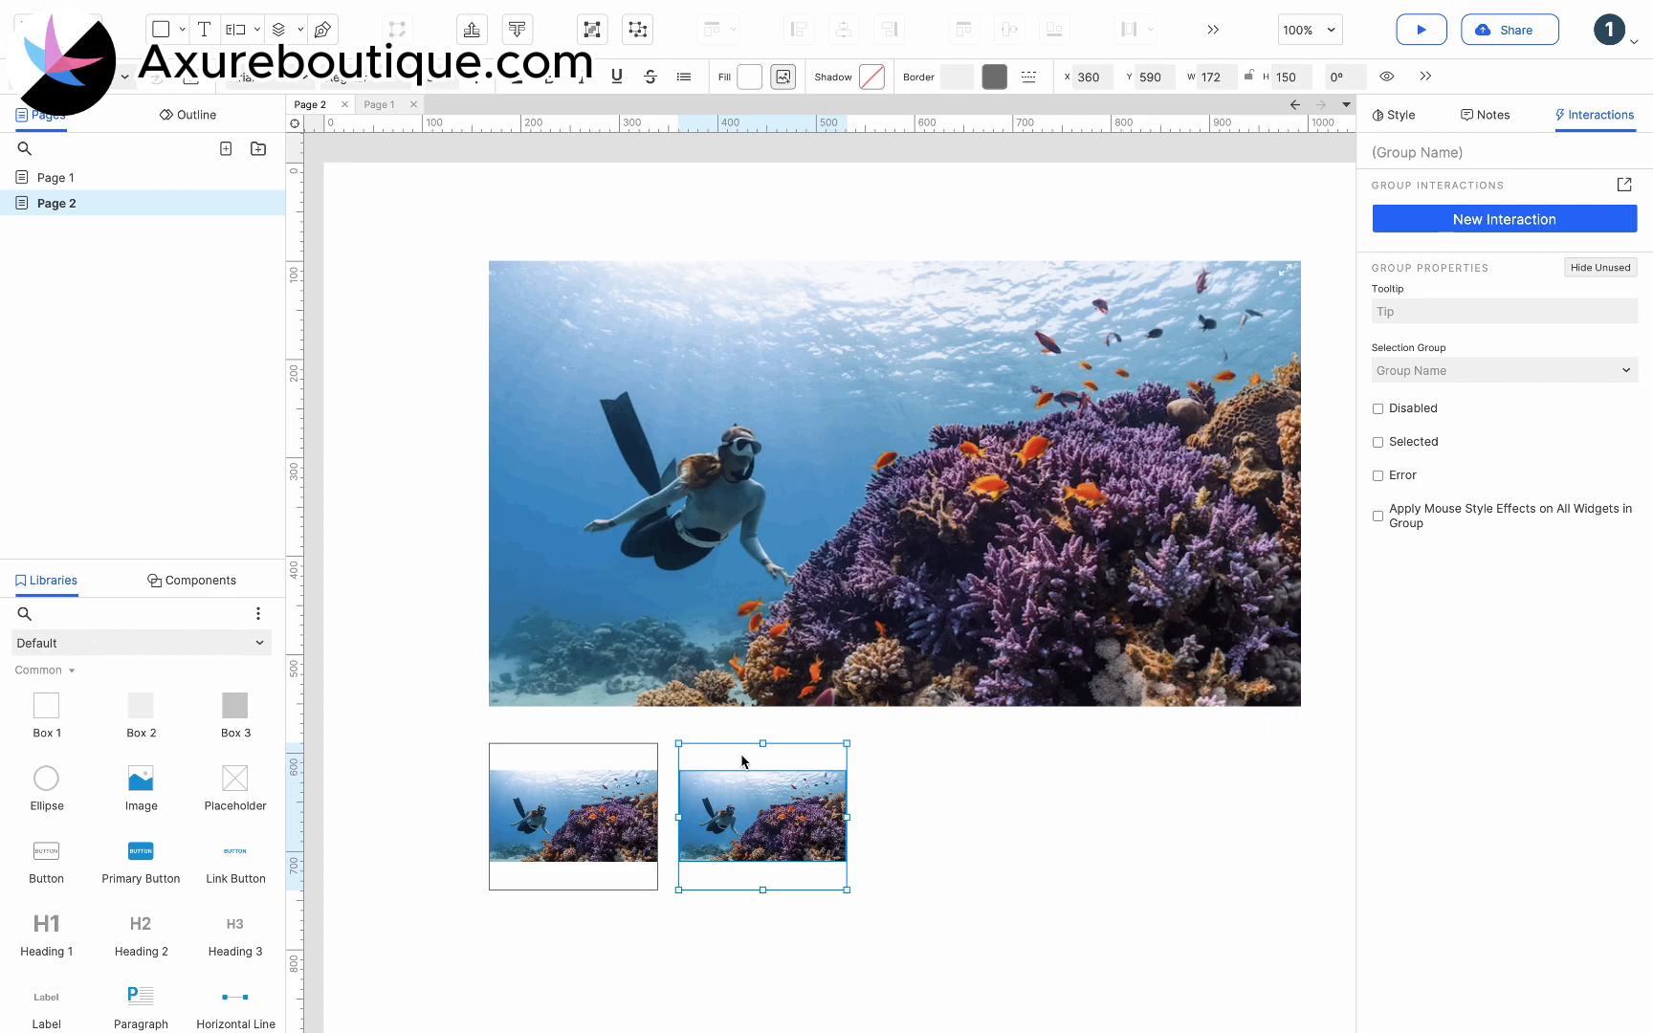
key("ctrl+d")
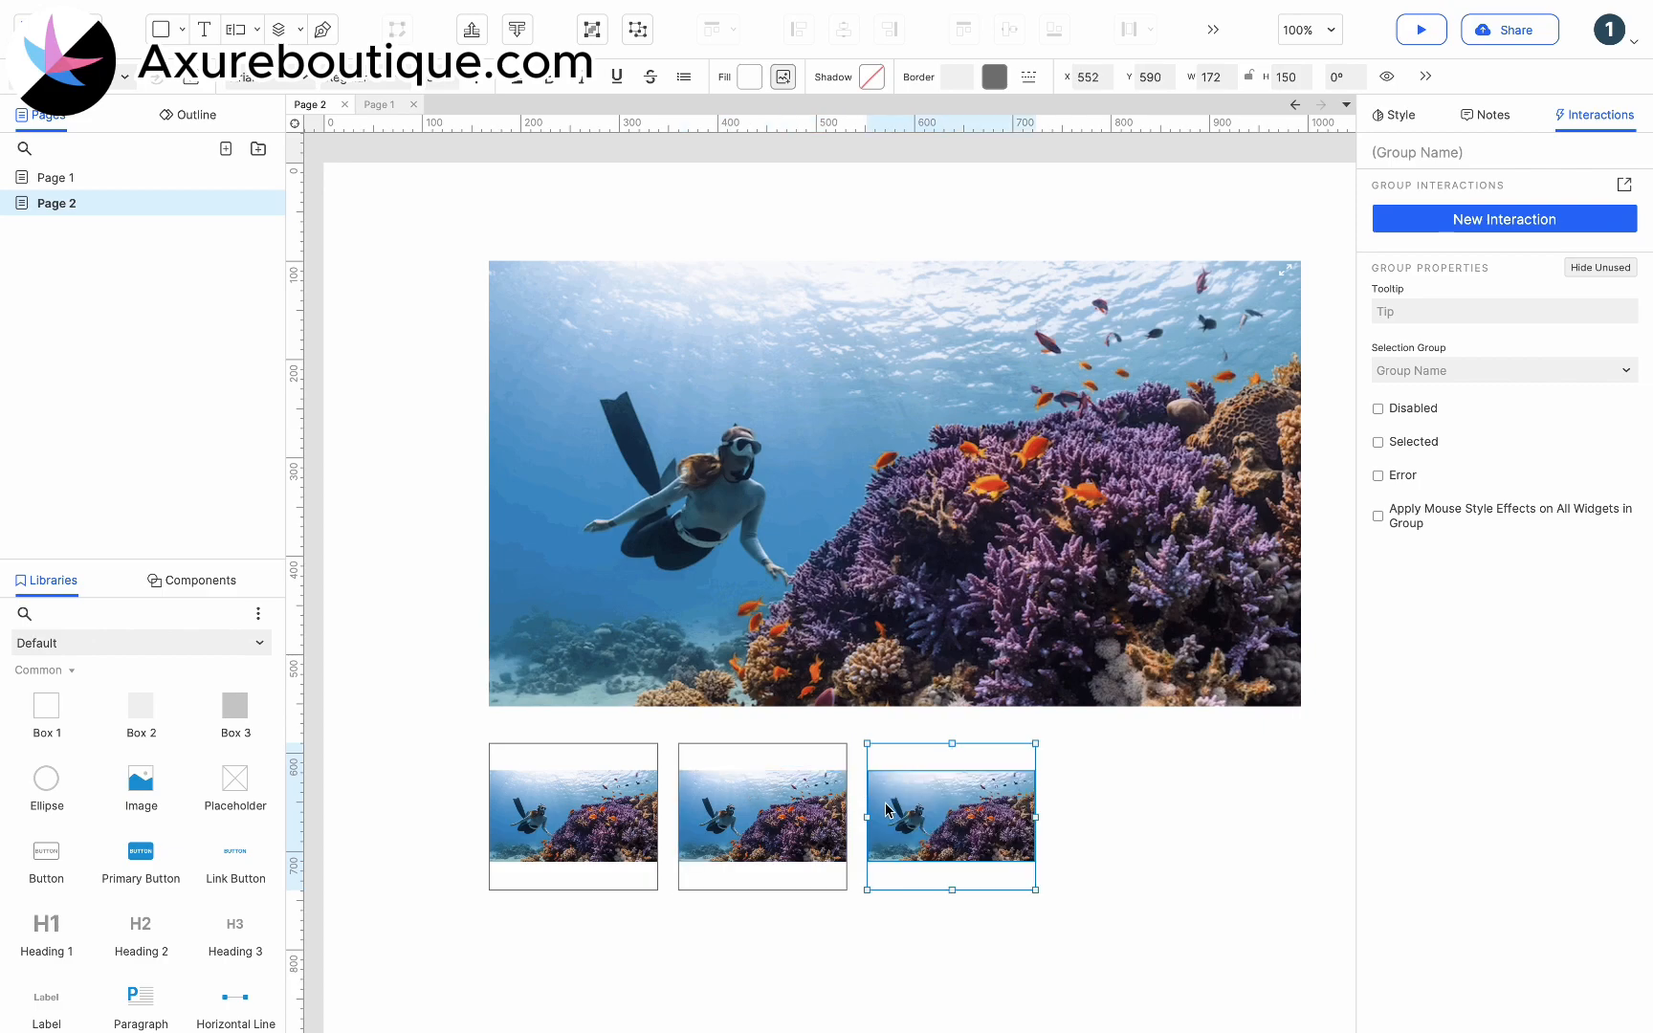
key("ctrl+d")
key("ctrl+d")
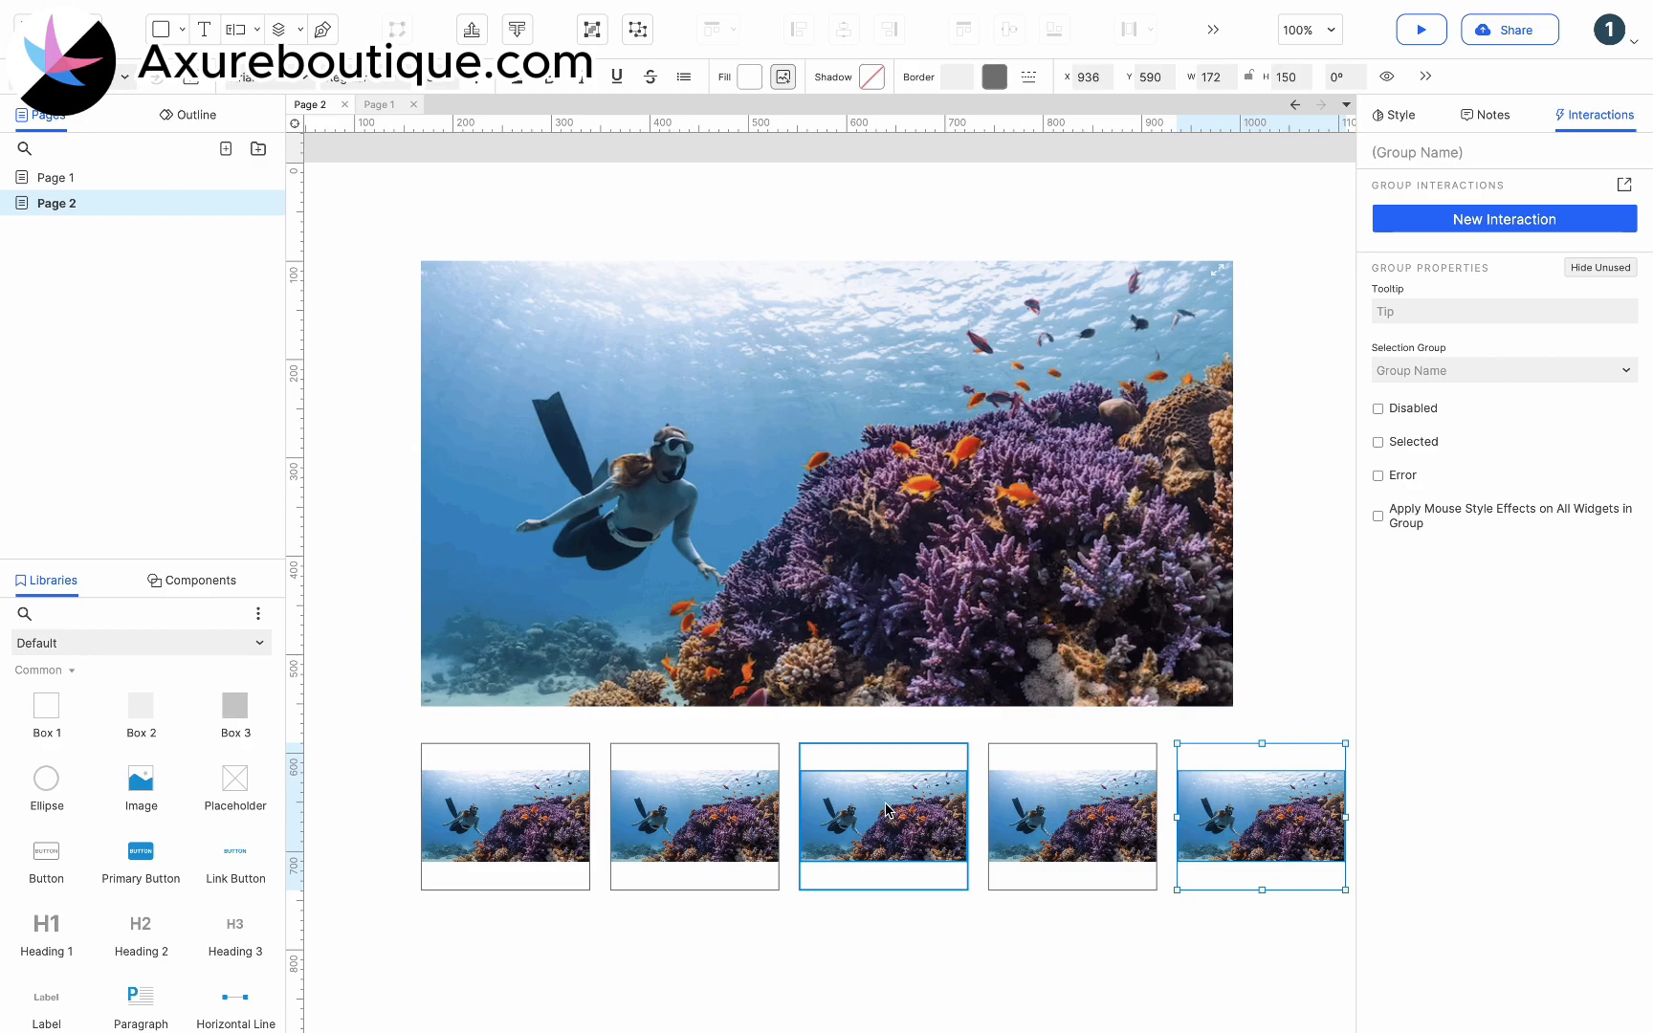
key("ctrl+d")
key("ctrl+d")
key("ctrl+d")
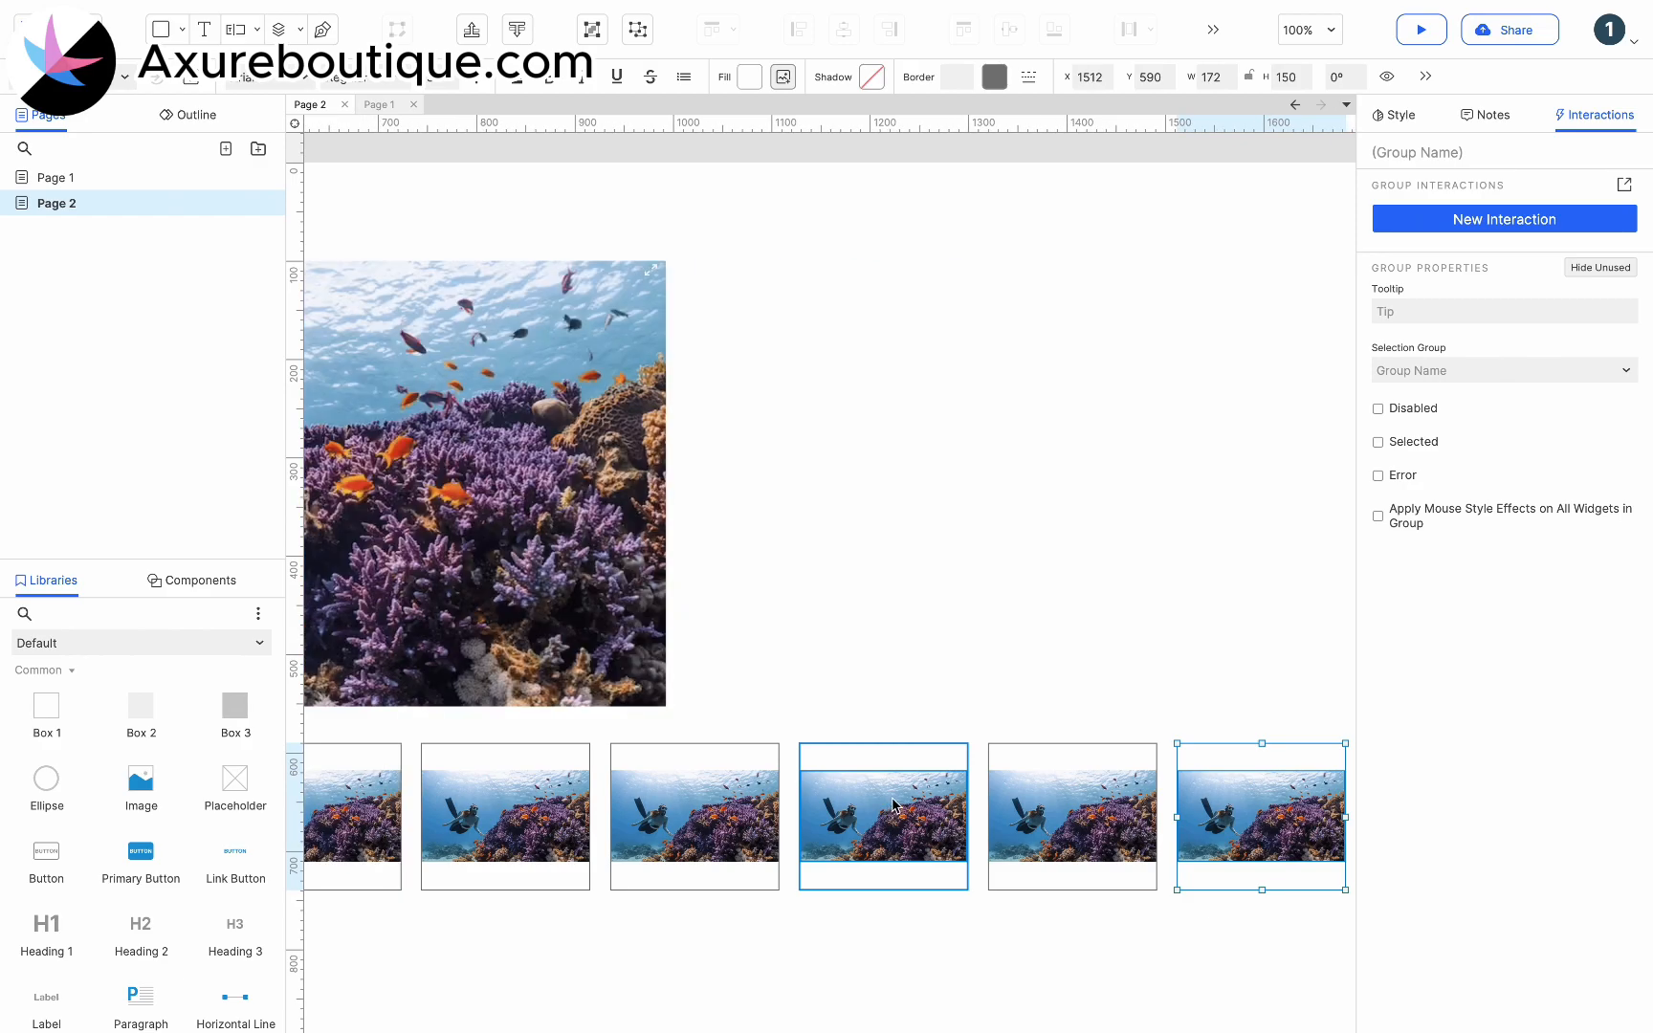
Step: Select all eight thumbnail groups and convert them into a dynamic panel
left_click(1006, 666)
scroll(1006, 666, "down", 2)
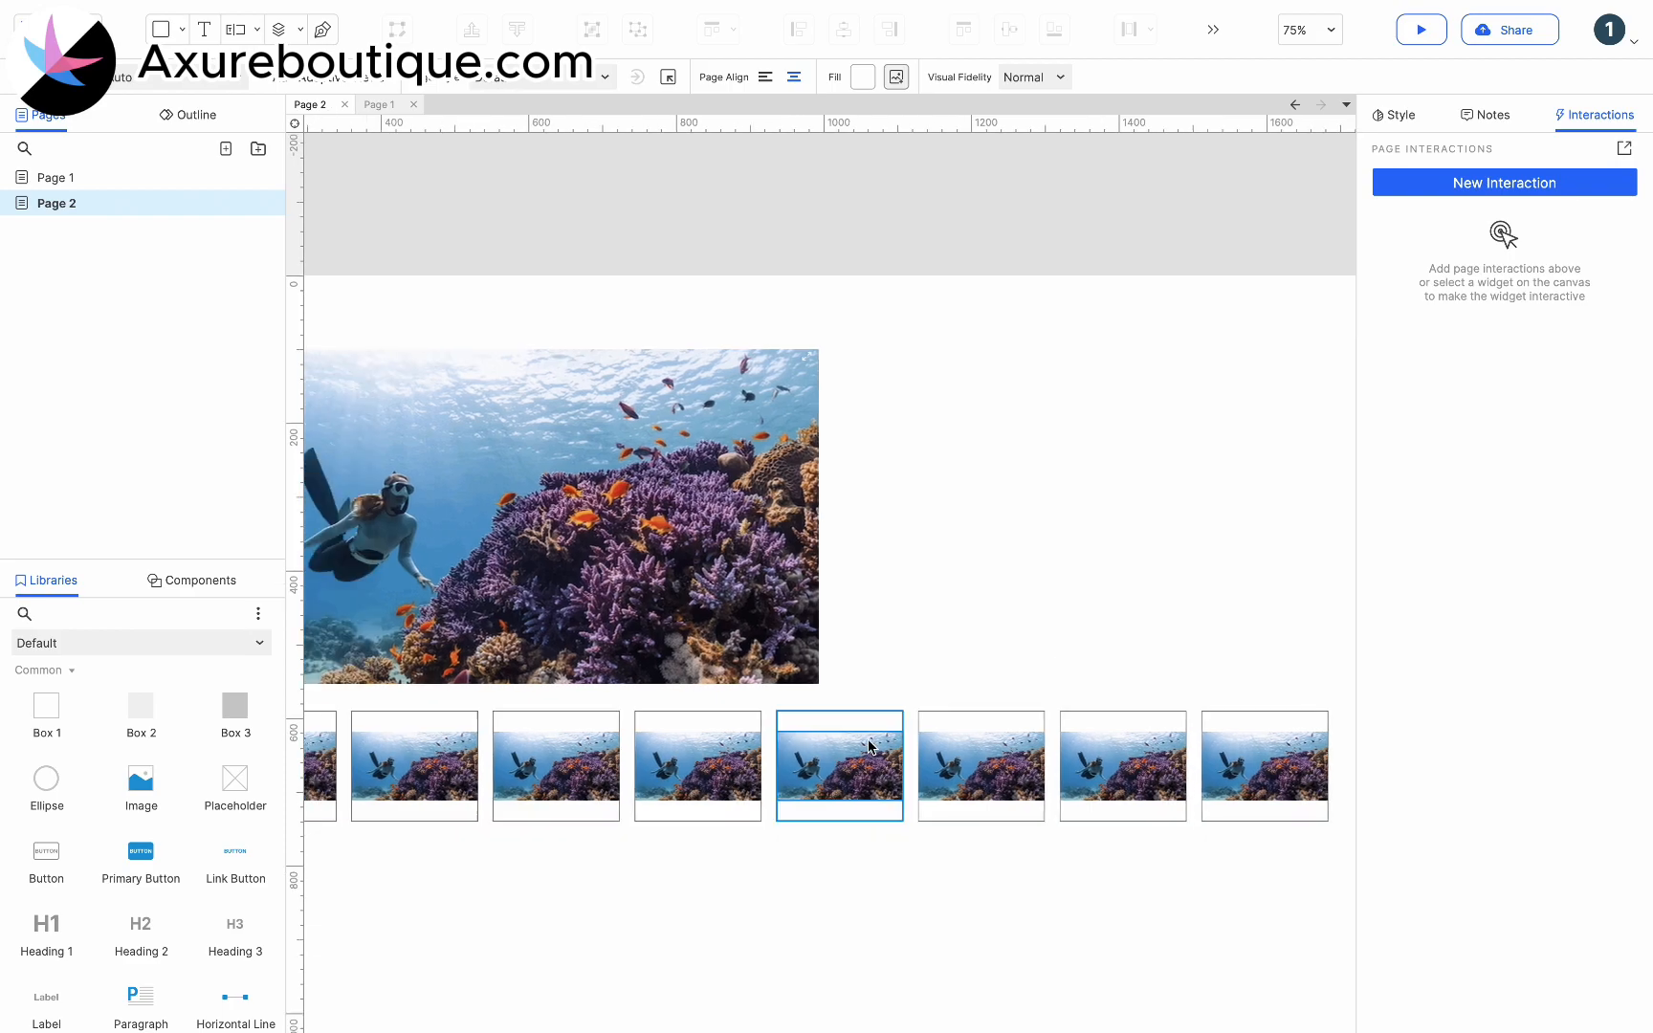
scroll(795, 758, "left", 2)
scroll(1270, 768, "right", 2)
left_click_drag(1243, 831, 543, 698)
right_click(710, 739)
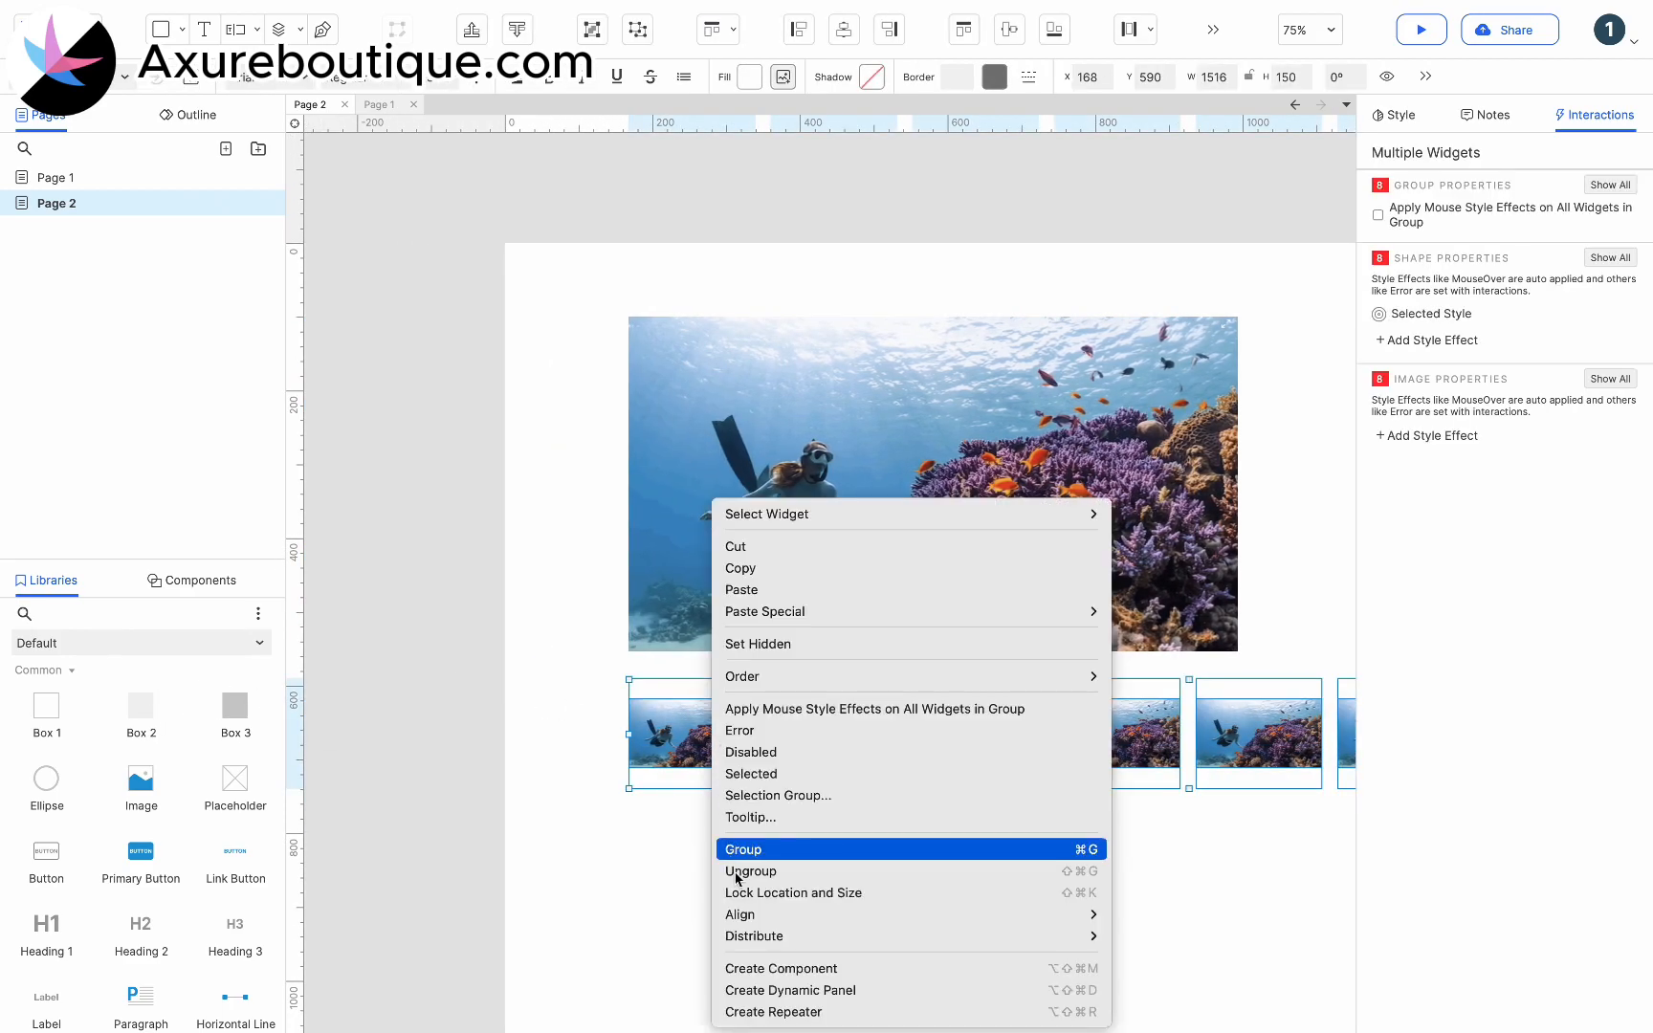
left_click(729, 988)
Step: Shrink the dynamic panel's width to 825 to match the large image above it
scroll(804, 786, "right", 3)
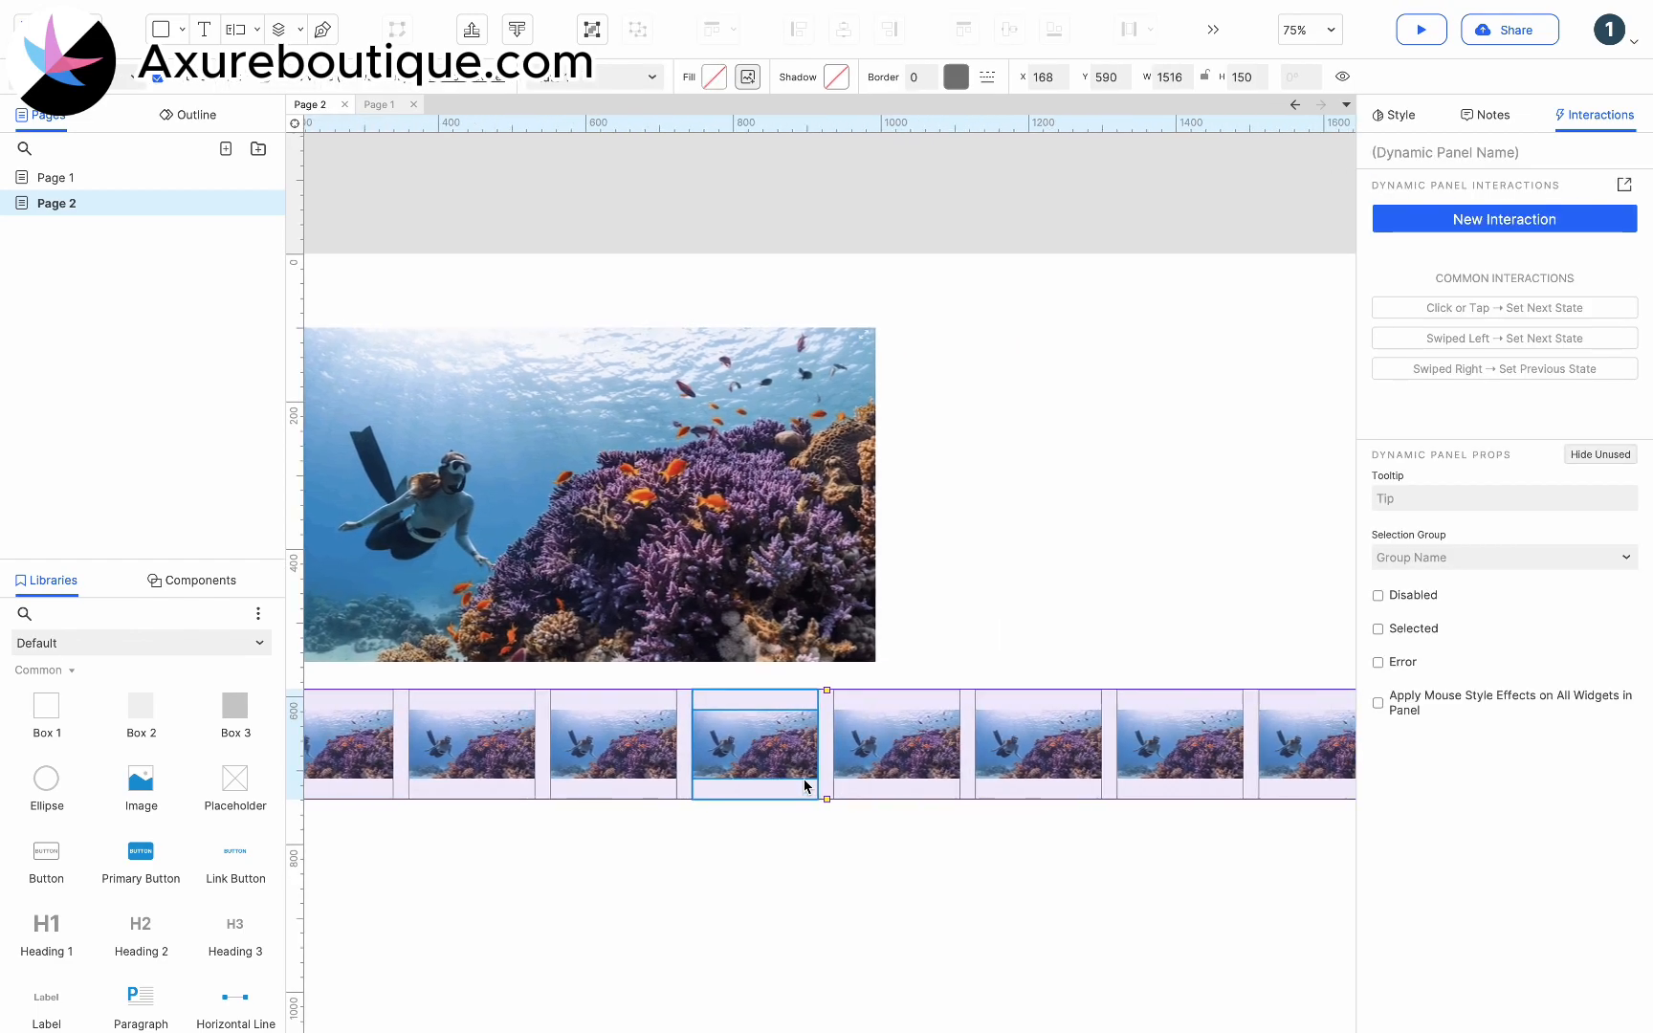
left_click_drag(1306, 751, 798, 750)
scroll(797, 755, "left", 3)
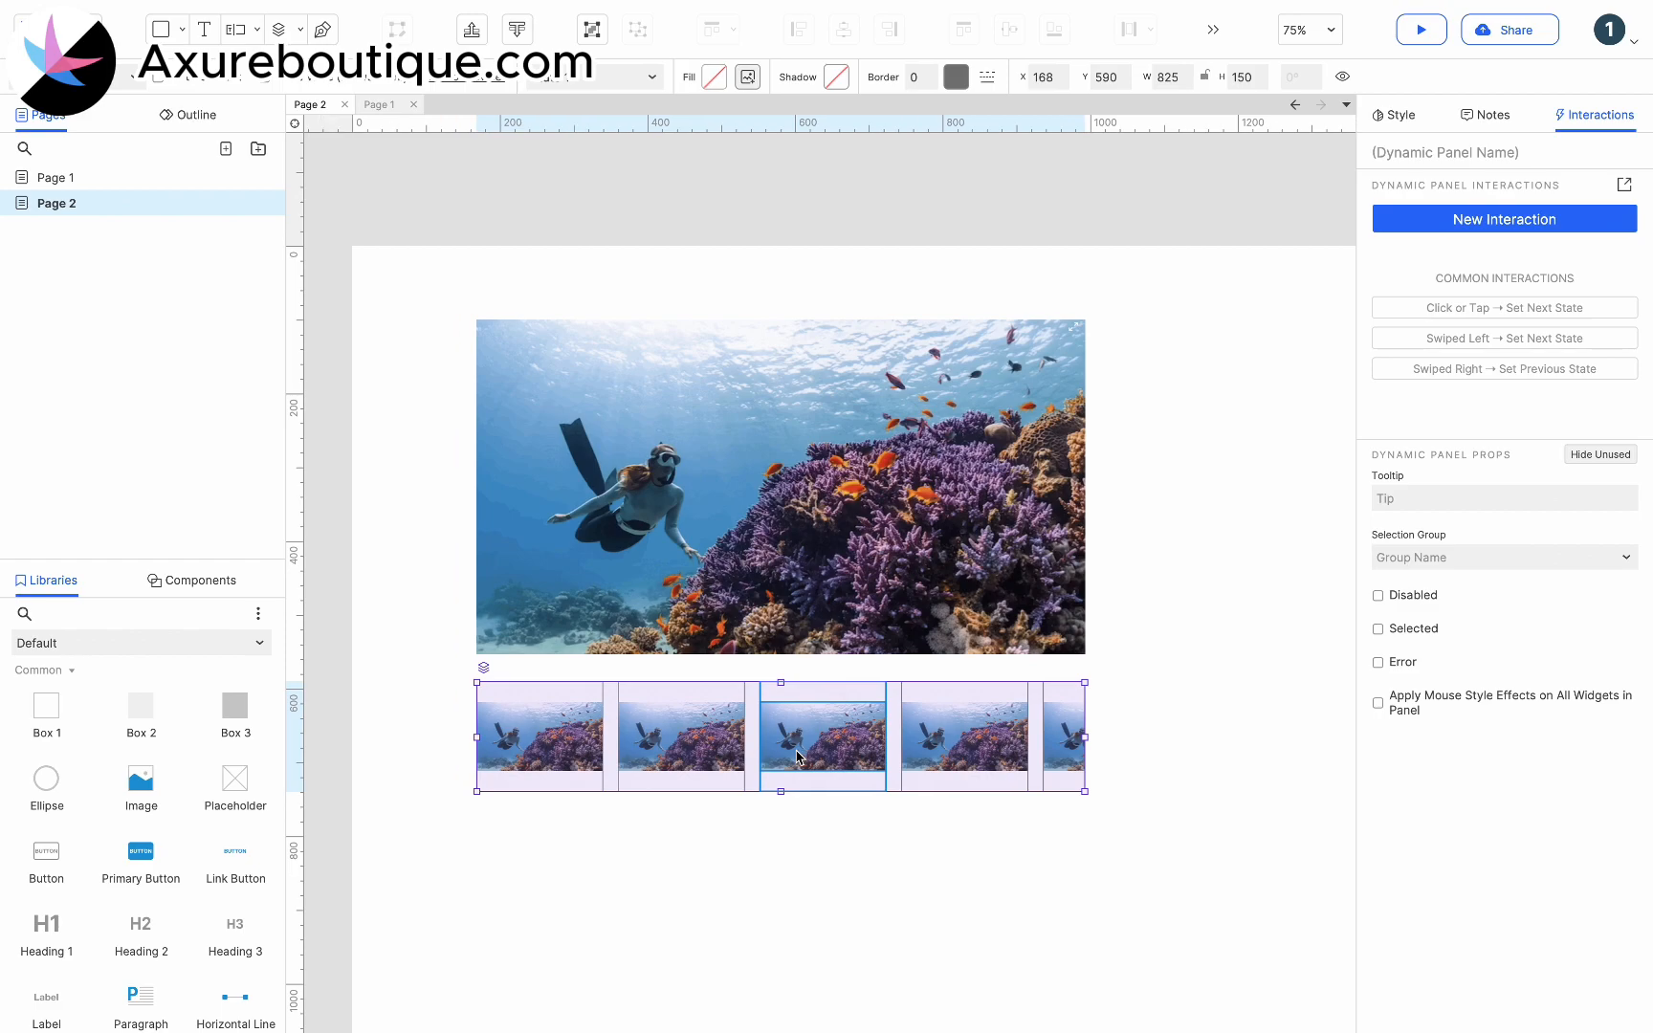
Step: Place a Box 2 as a 32 × 150 strip just left of the thumbnail panel at X 128, Y 590
left_click_drag(141, 719, 484, 680)
left_click_drag(701, 806, 509, 785)
left_click_drag(497, 684, 496, 675)
scroll(496, 675, "up", 4)
scroll(497, 676, "down", 4)
left_click(521, 889)
scroll(516, 880, "right", 1)
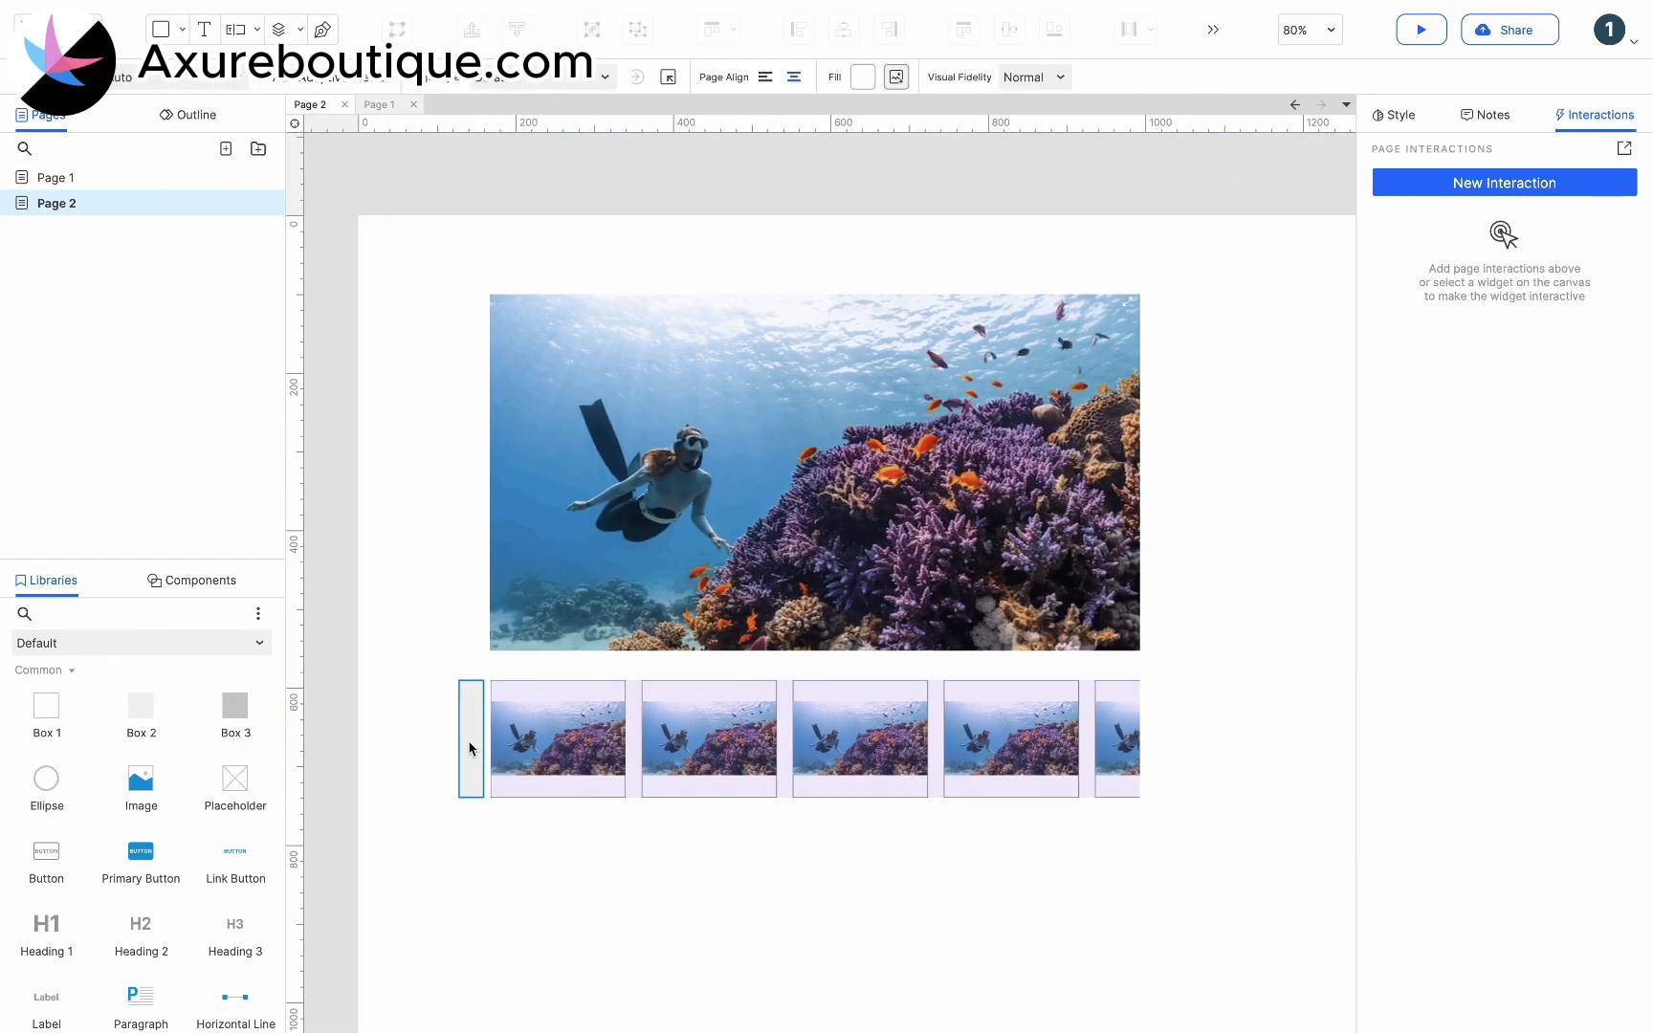
Step: Search the Icons library for "left" and place the Angle Left icon, 13 × 23, centered on the grey strip
left_click(470, 750)
left_click(151, 641)
left_click(38, 741)
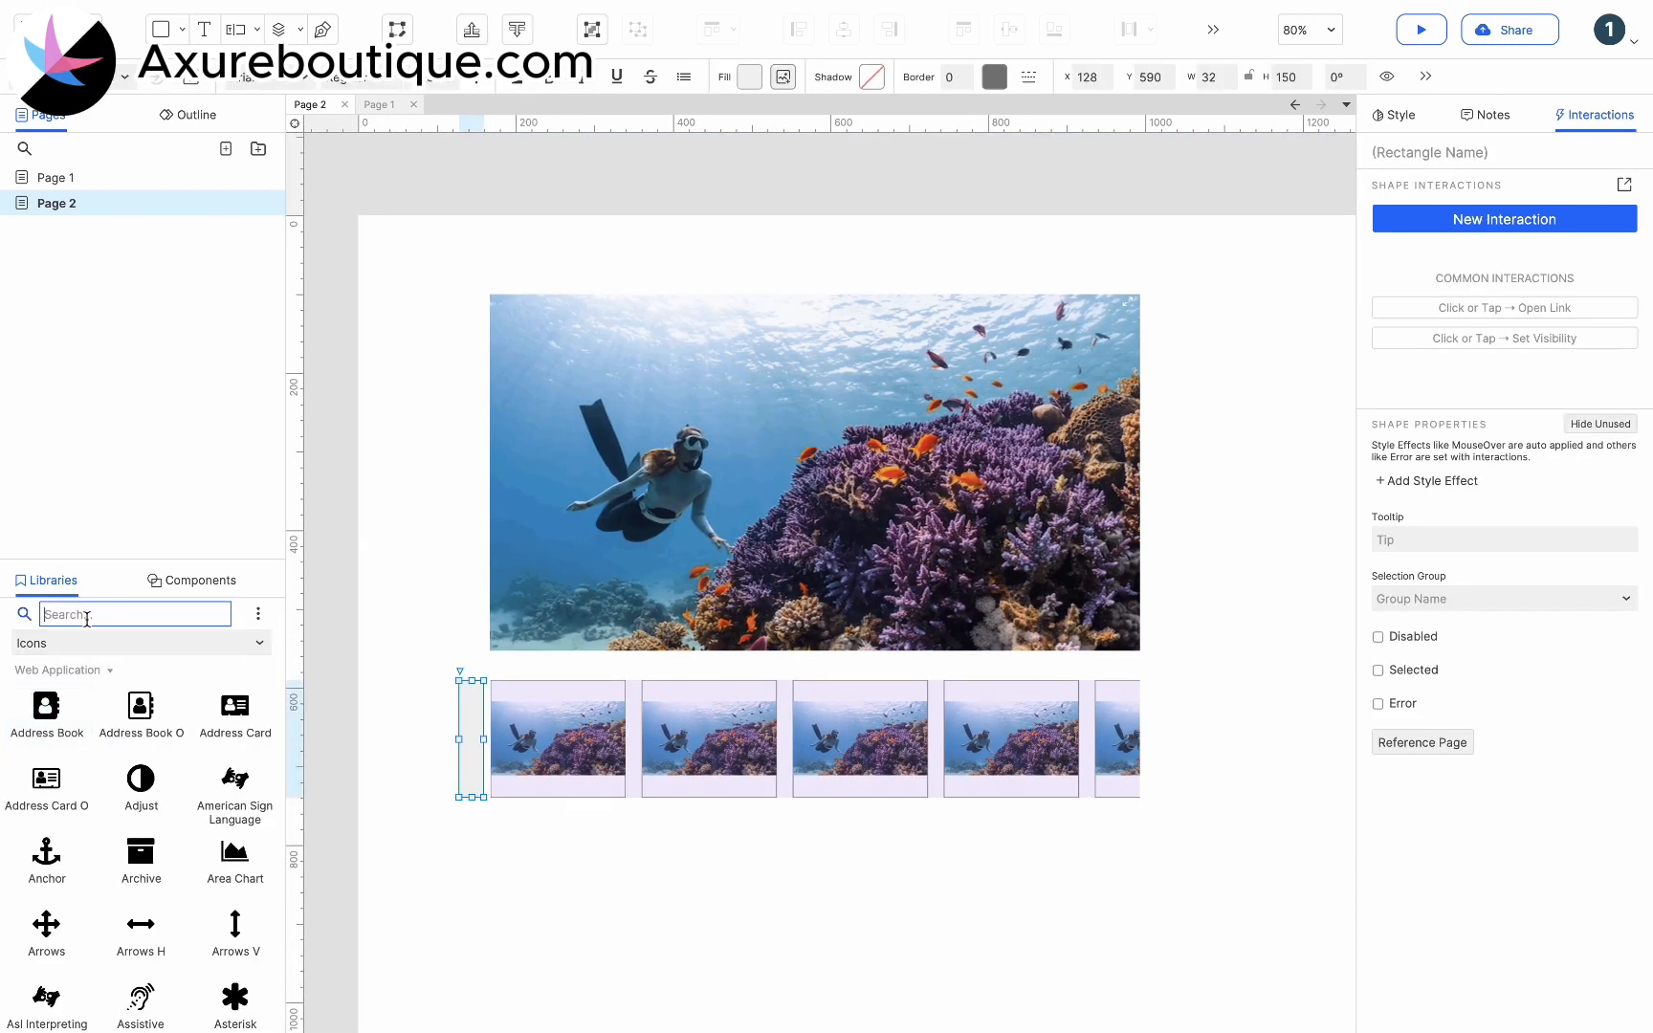
type("lef")
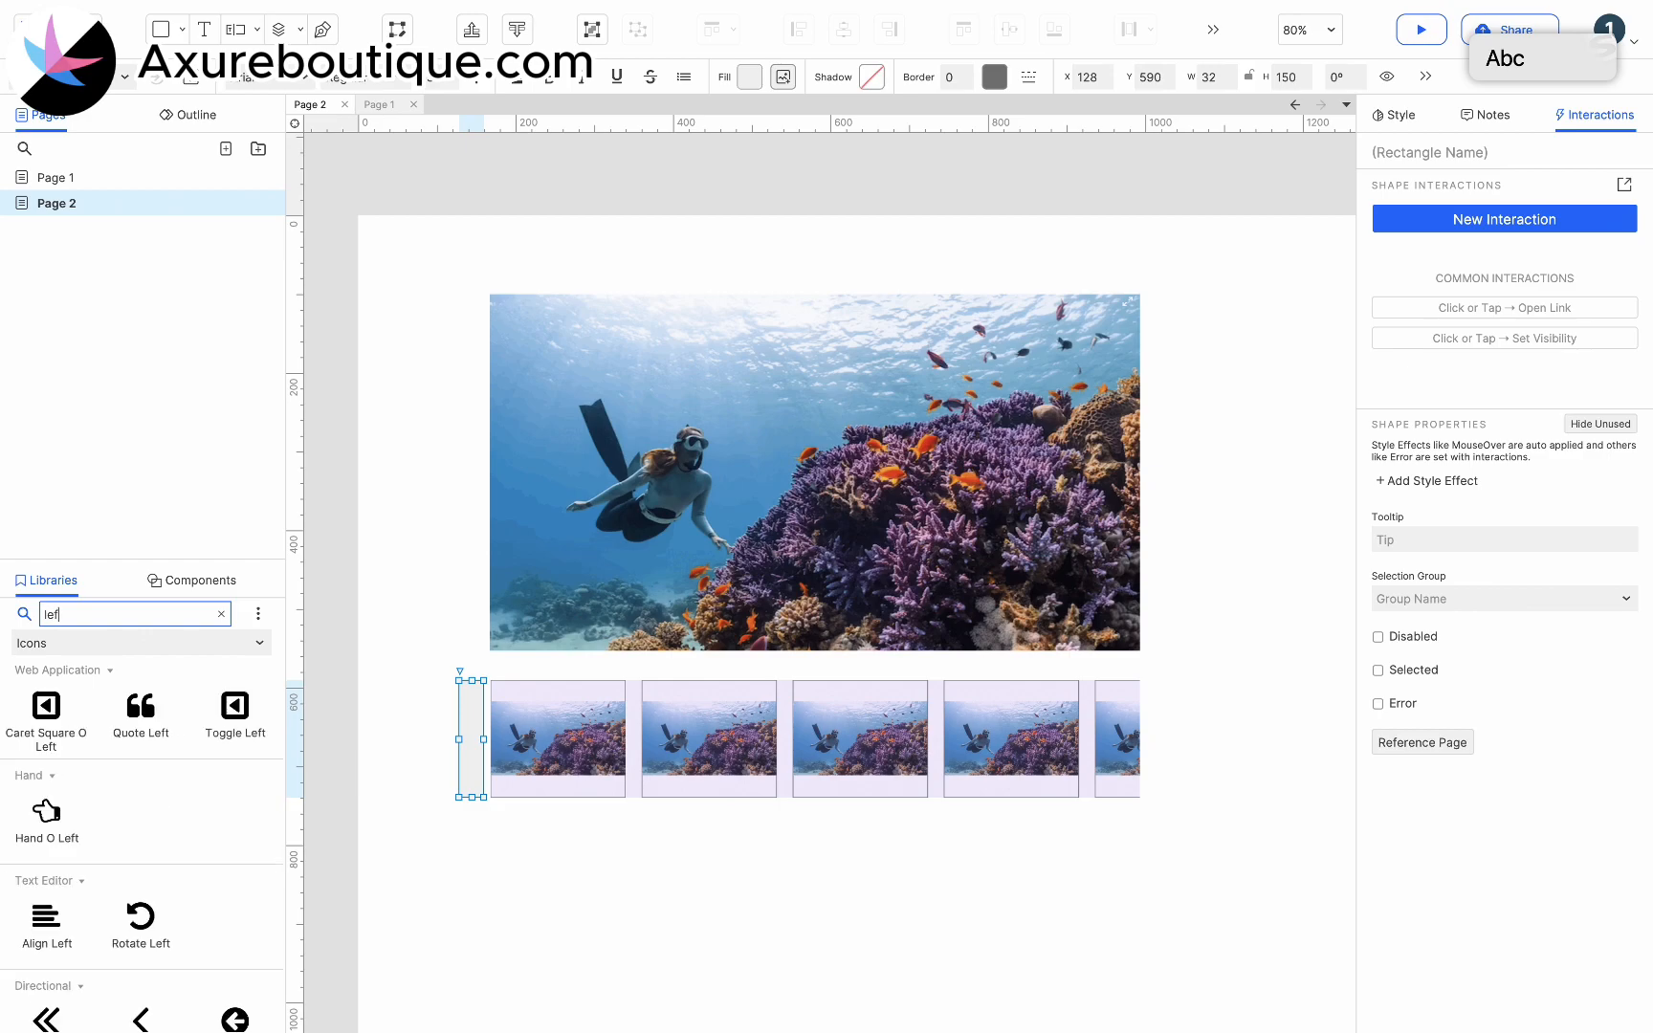
type("t")
scroll(96, 842, "down", 1)
left_click_drag(141, 959, 1160, 706)
Step: Group the strip with its arrow, copy it to the panel's right end and rotate the copied arrow to point right
left_click(421, 724)
key("ctrl+g")
left_click(1158, 735)
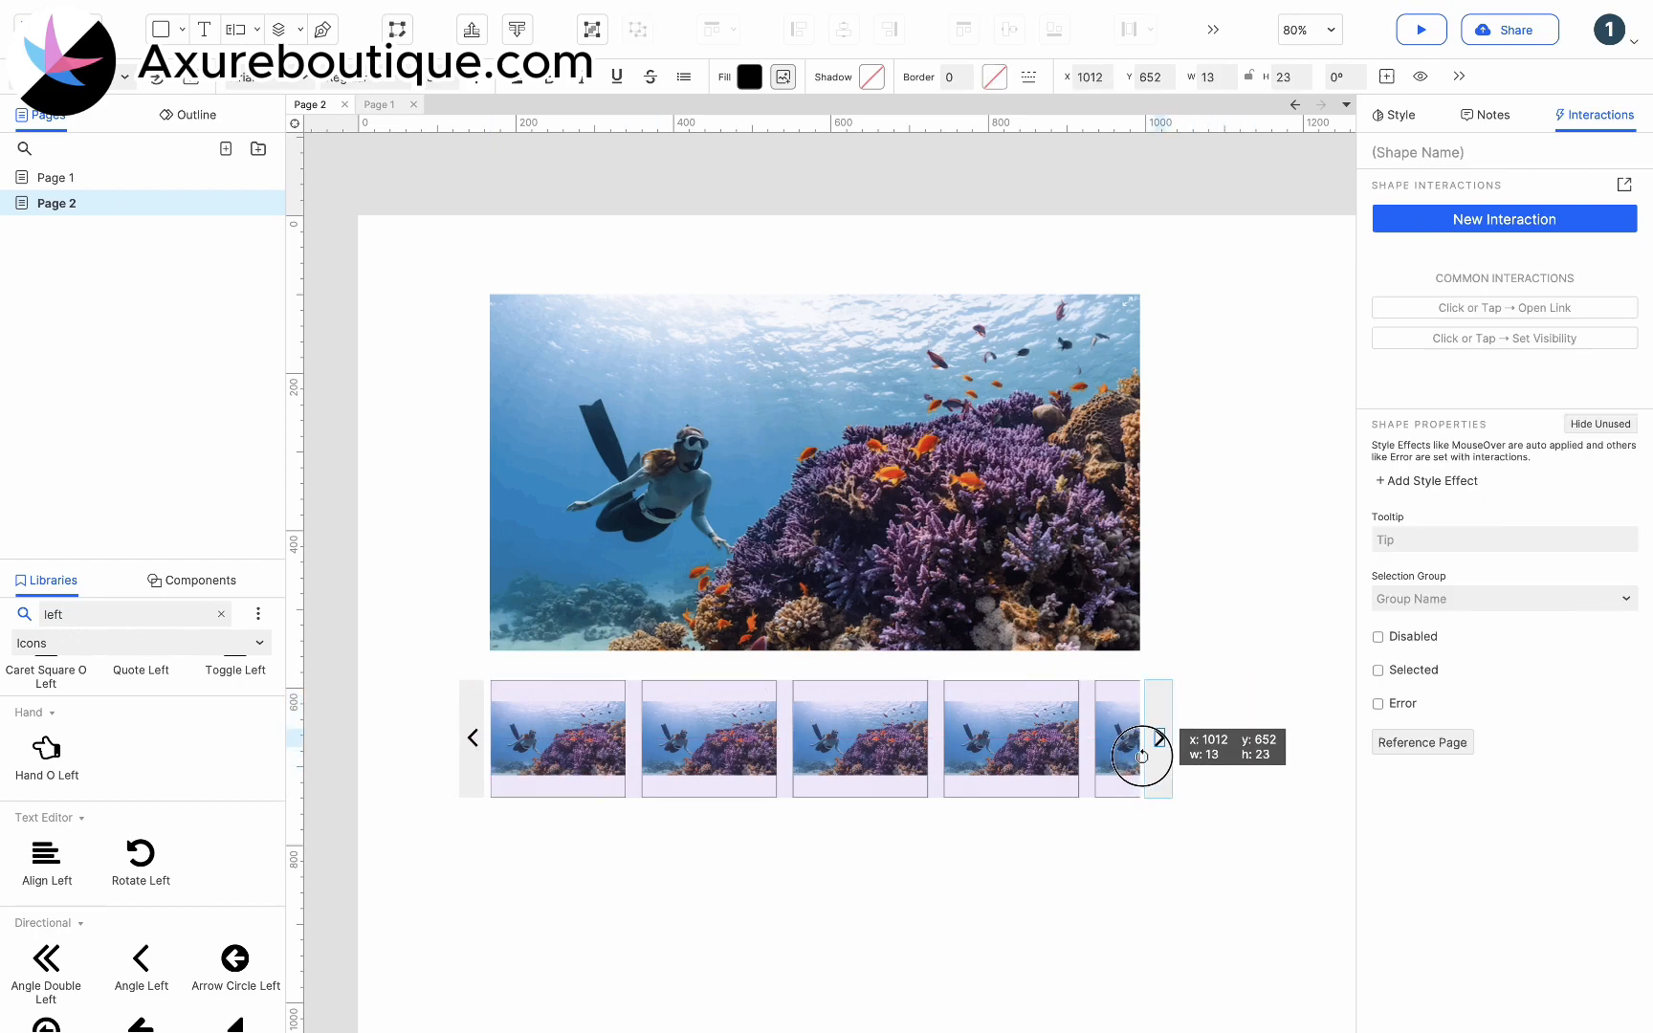
Step: Name the thumbnail strip's dynamic panel "Scroll"
left_click(993, 828)
left_click(718, 728)
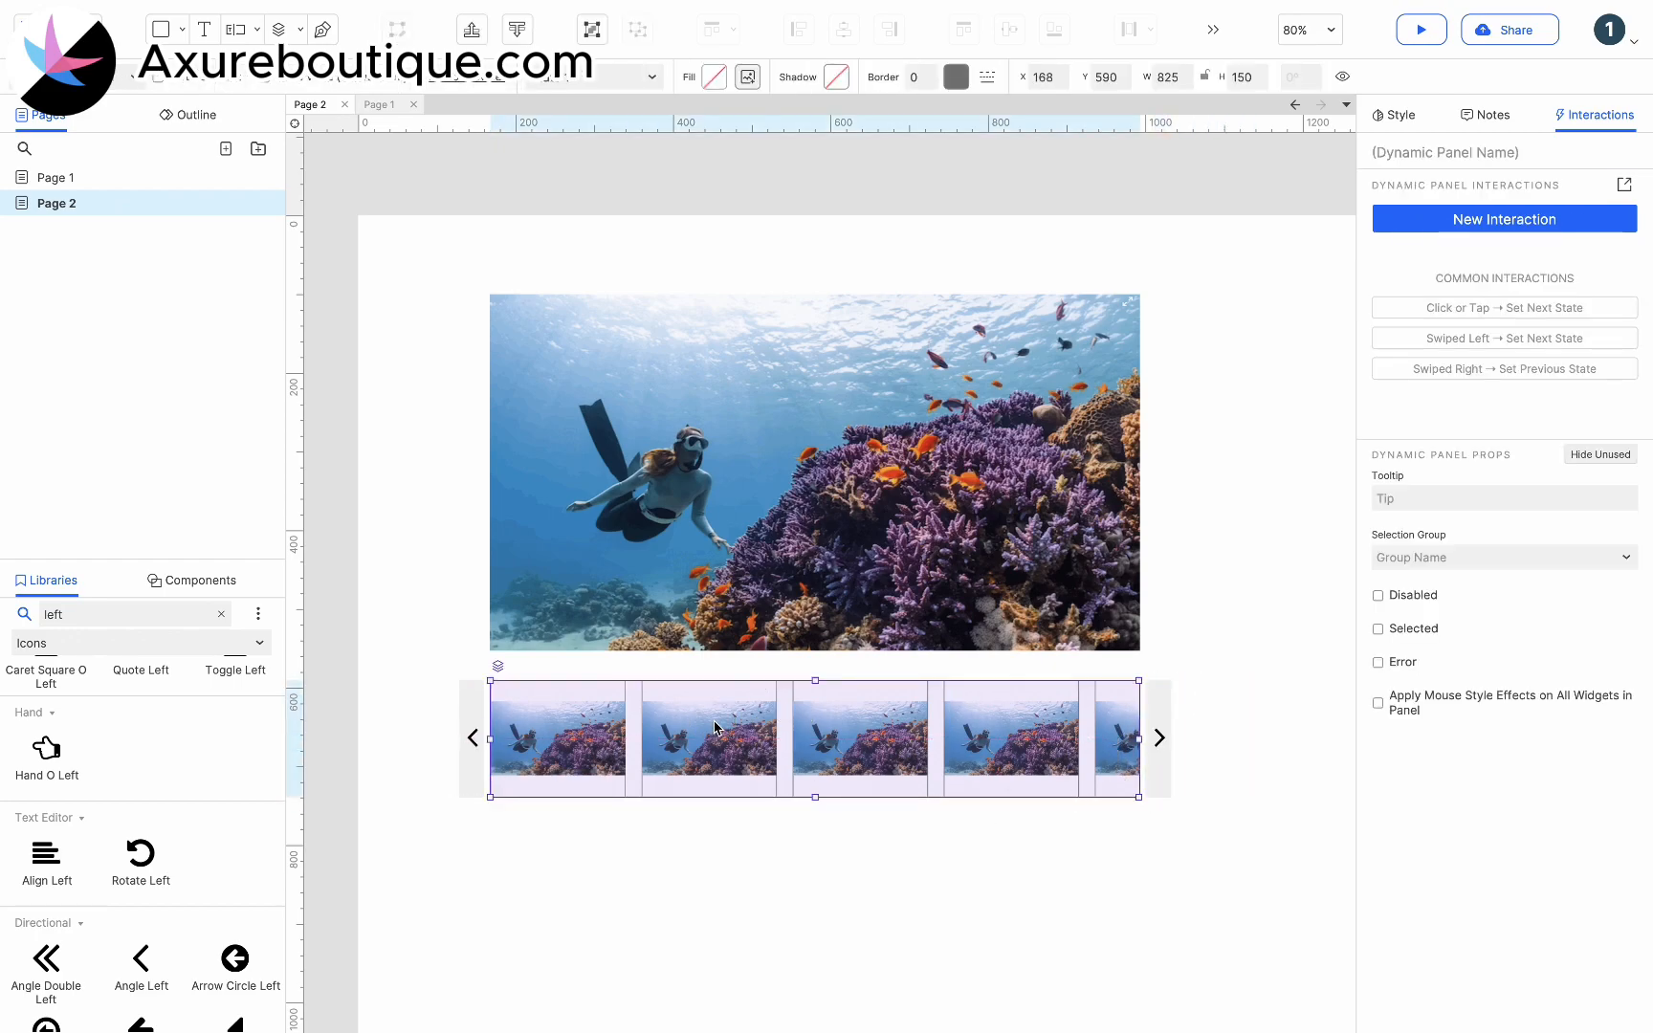
double_click(714, 727)
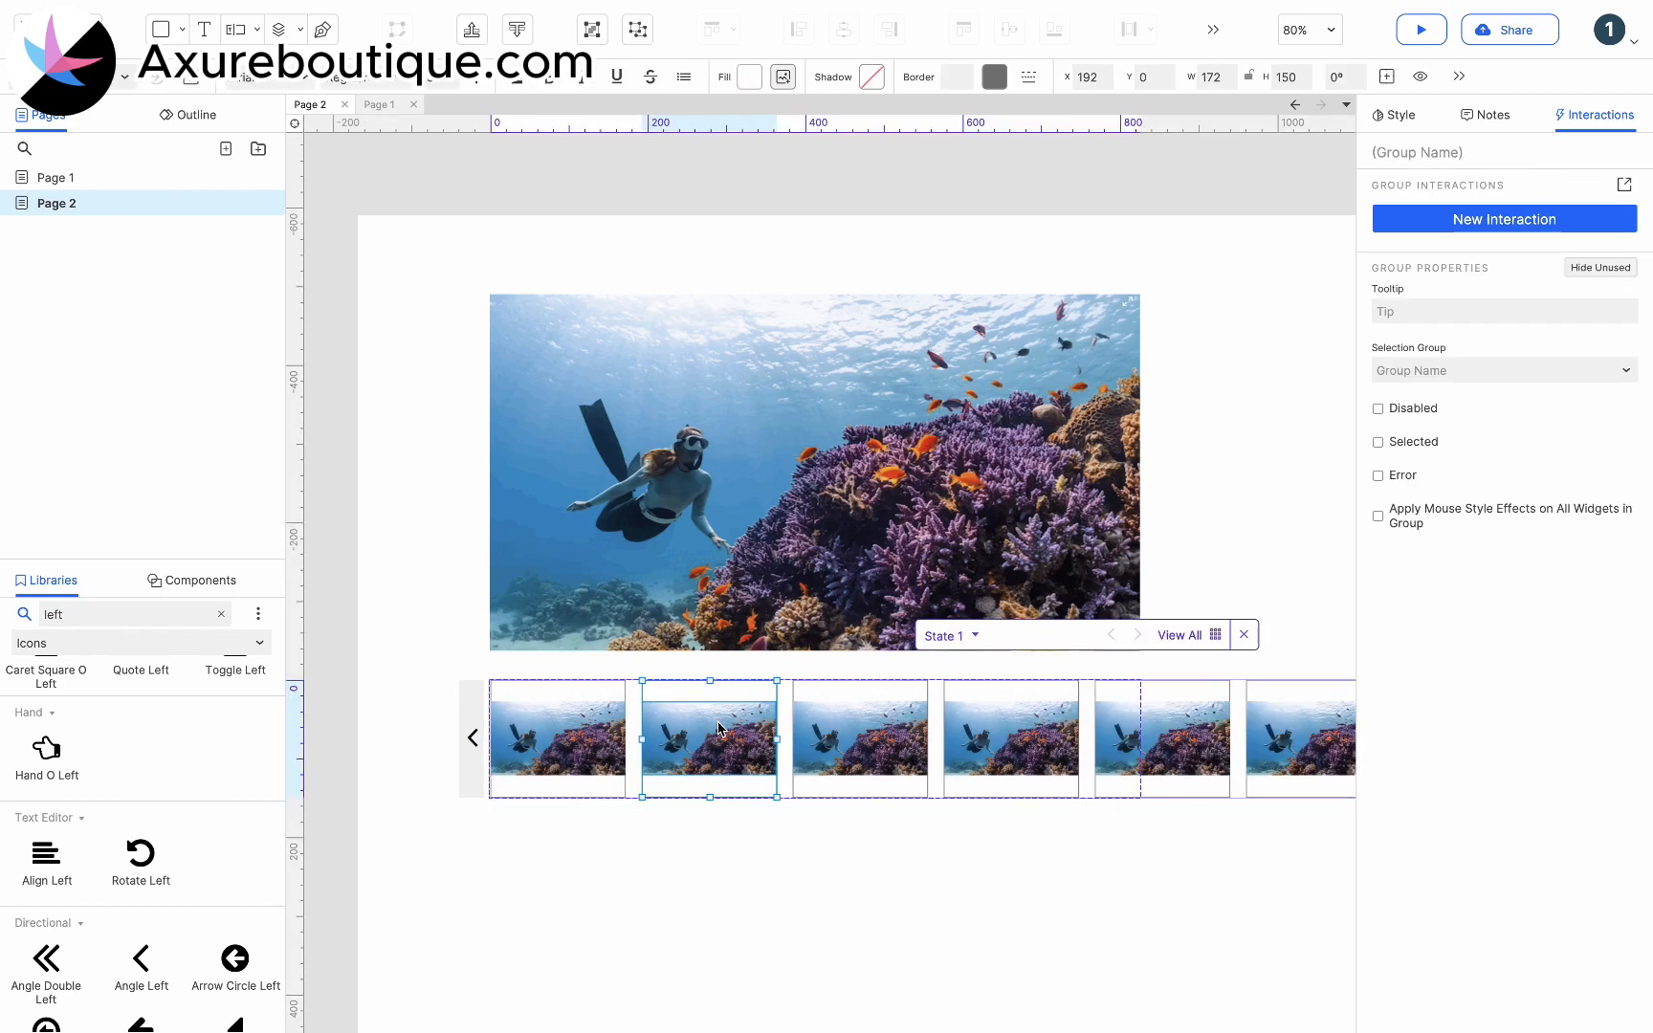
left_click(698, 839)
left_click(1435, 153)
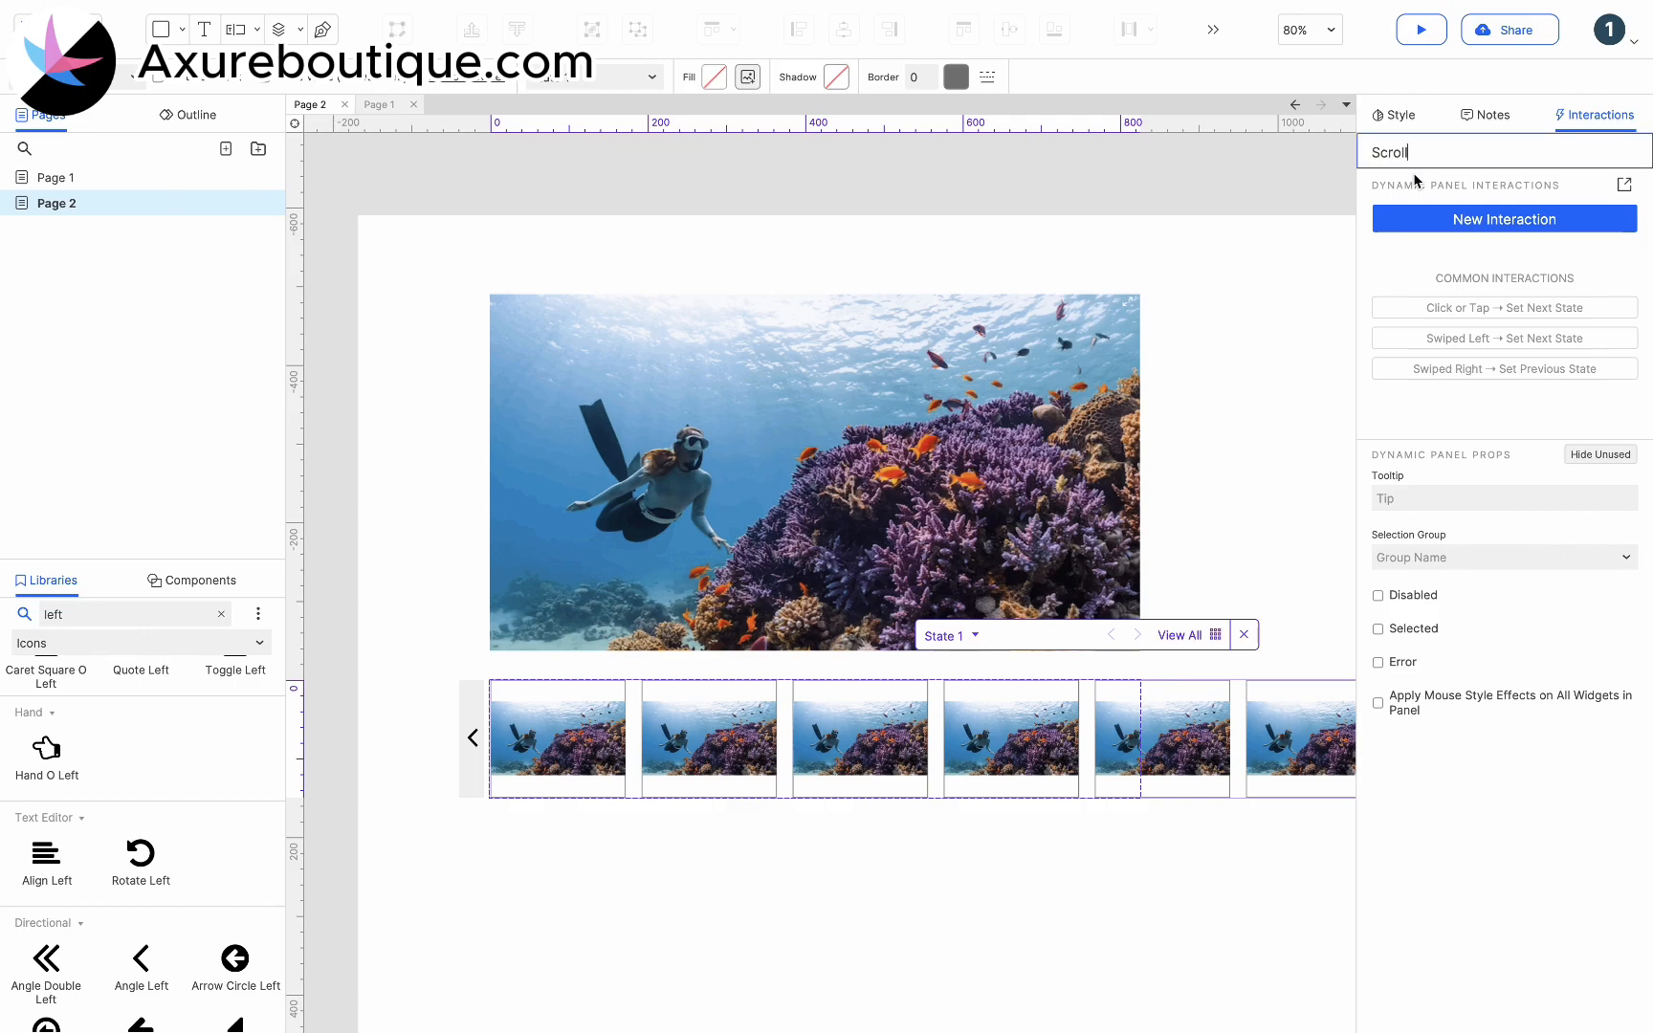
double_click(771, 801)
Step: Replace the second and third thumbnail images with 2.png and 3.png, optimizing both
double_click(717, 725)
double_click(699, 731)
double_click(784, 352)
left_click(881, 400)
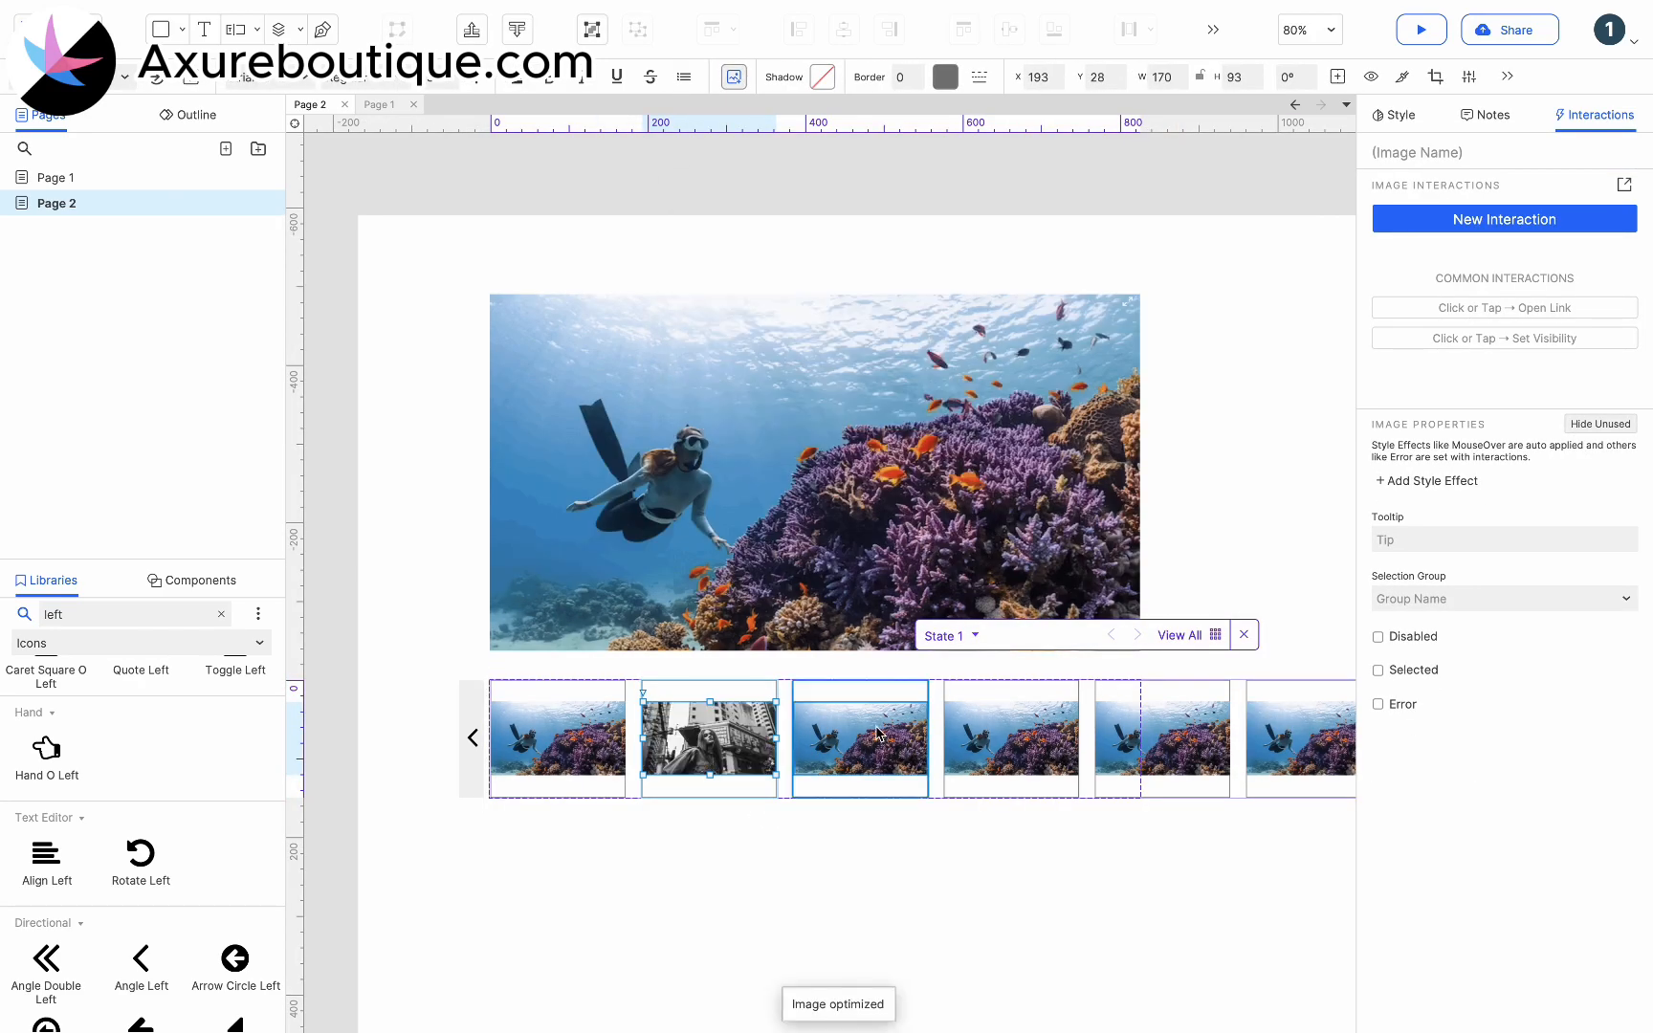
double_click(876, 733)
double_click(649, 272)
left_click(889, 401)
Step: Replace the fourth and fifth thumbnail images with 4.png and 5.png, optimizing both
double_click(994, 751)
double_click(650, 292)
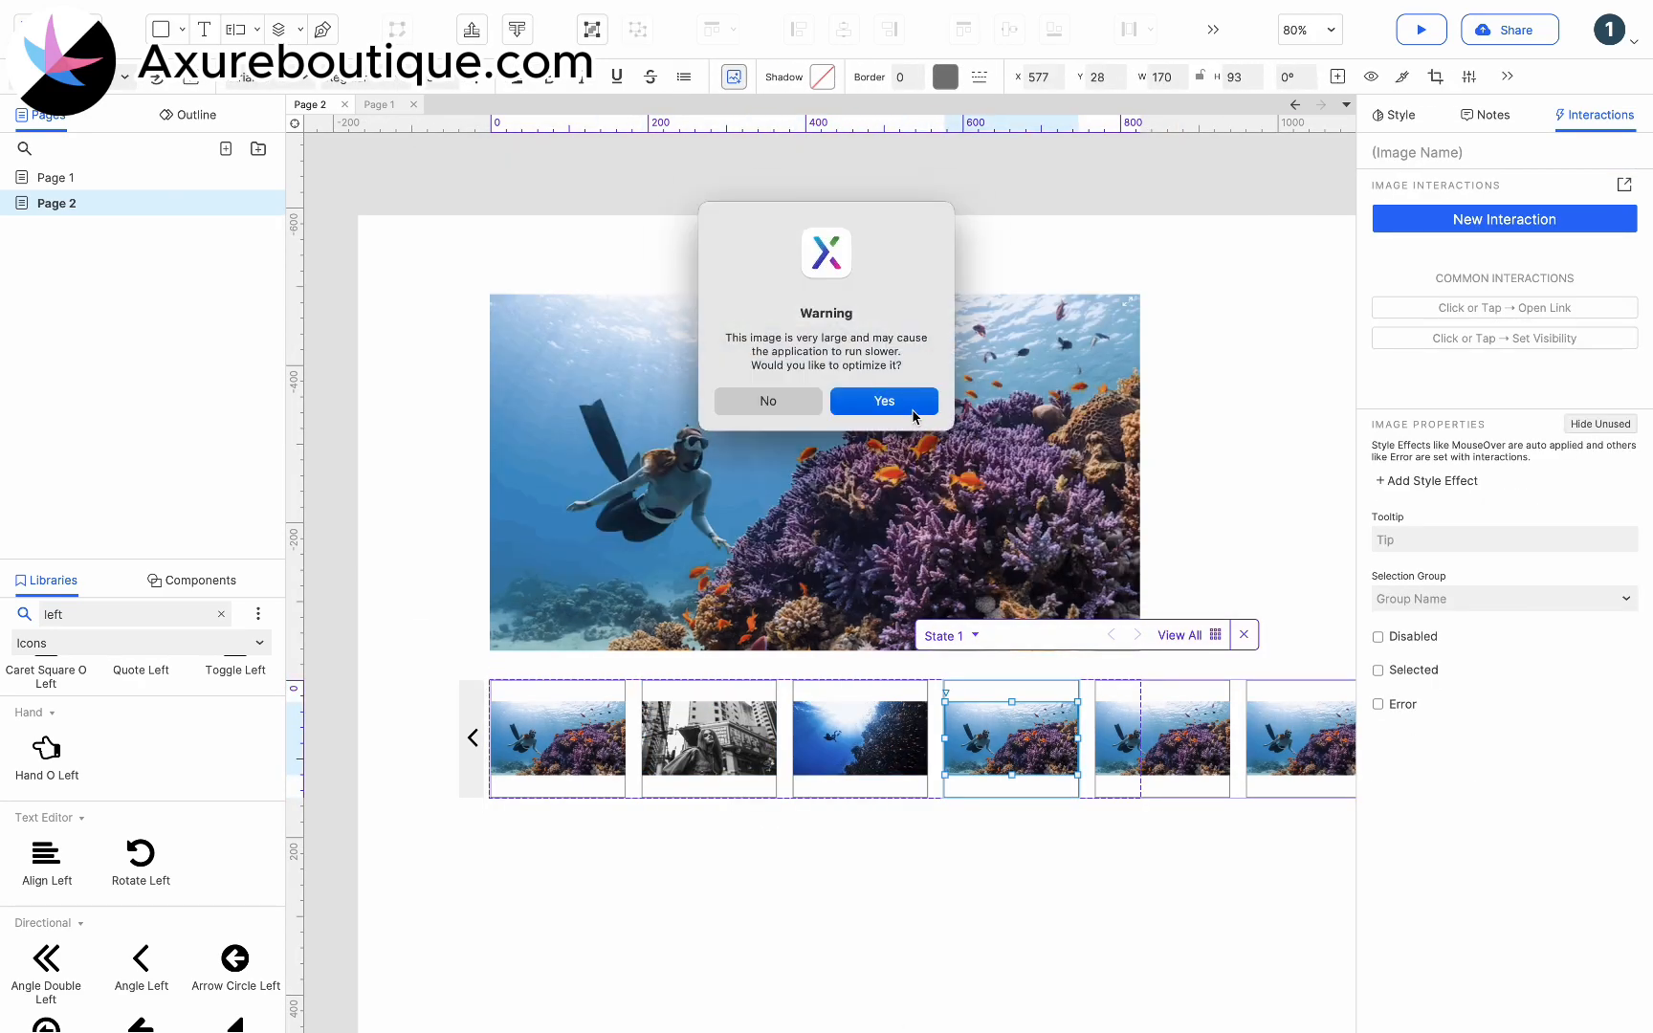
left_click(914, 413)
scroll(1072, 688, "right", 2)
left_click(1081, 679)
double_click(1080, 681)
double_click(646, 317)
left_click(887, 401)
Step: Replace the sixth and seventh thumbnail images with 6.png and 7.png, optimizing both
scroll(1051, 696, "right", 4)
left_click(1051, 699)
double_click(1050, 700)
double_click(632, 332)
left_click(888, 401)
left_click(1204, 689)
double_click(1204, 691)
double_click(645, 344)
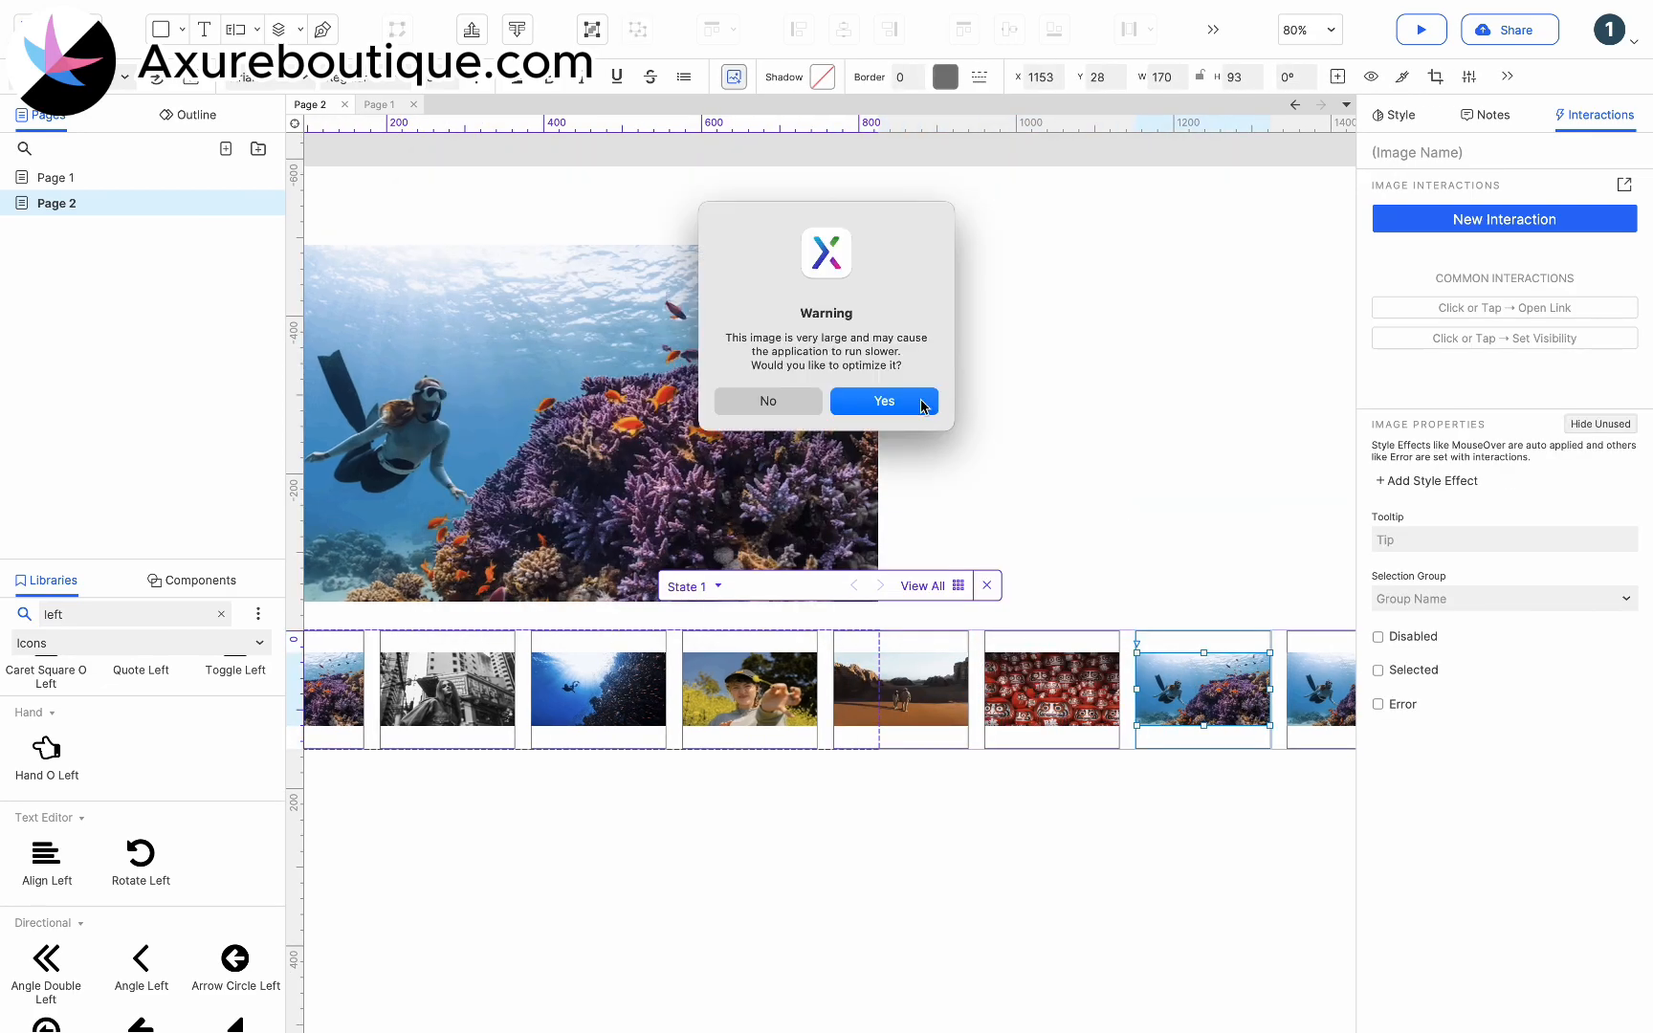
left_click(926, 403)
Step: Replace the eighth thumbnail image with 8.png, optimizing it
scroll(1203, 682, "right", 4)
left_click(1203, 681)
double_click(1203, 681)
double_click(645, 377)
left_click(895, 401)
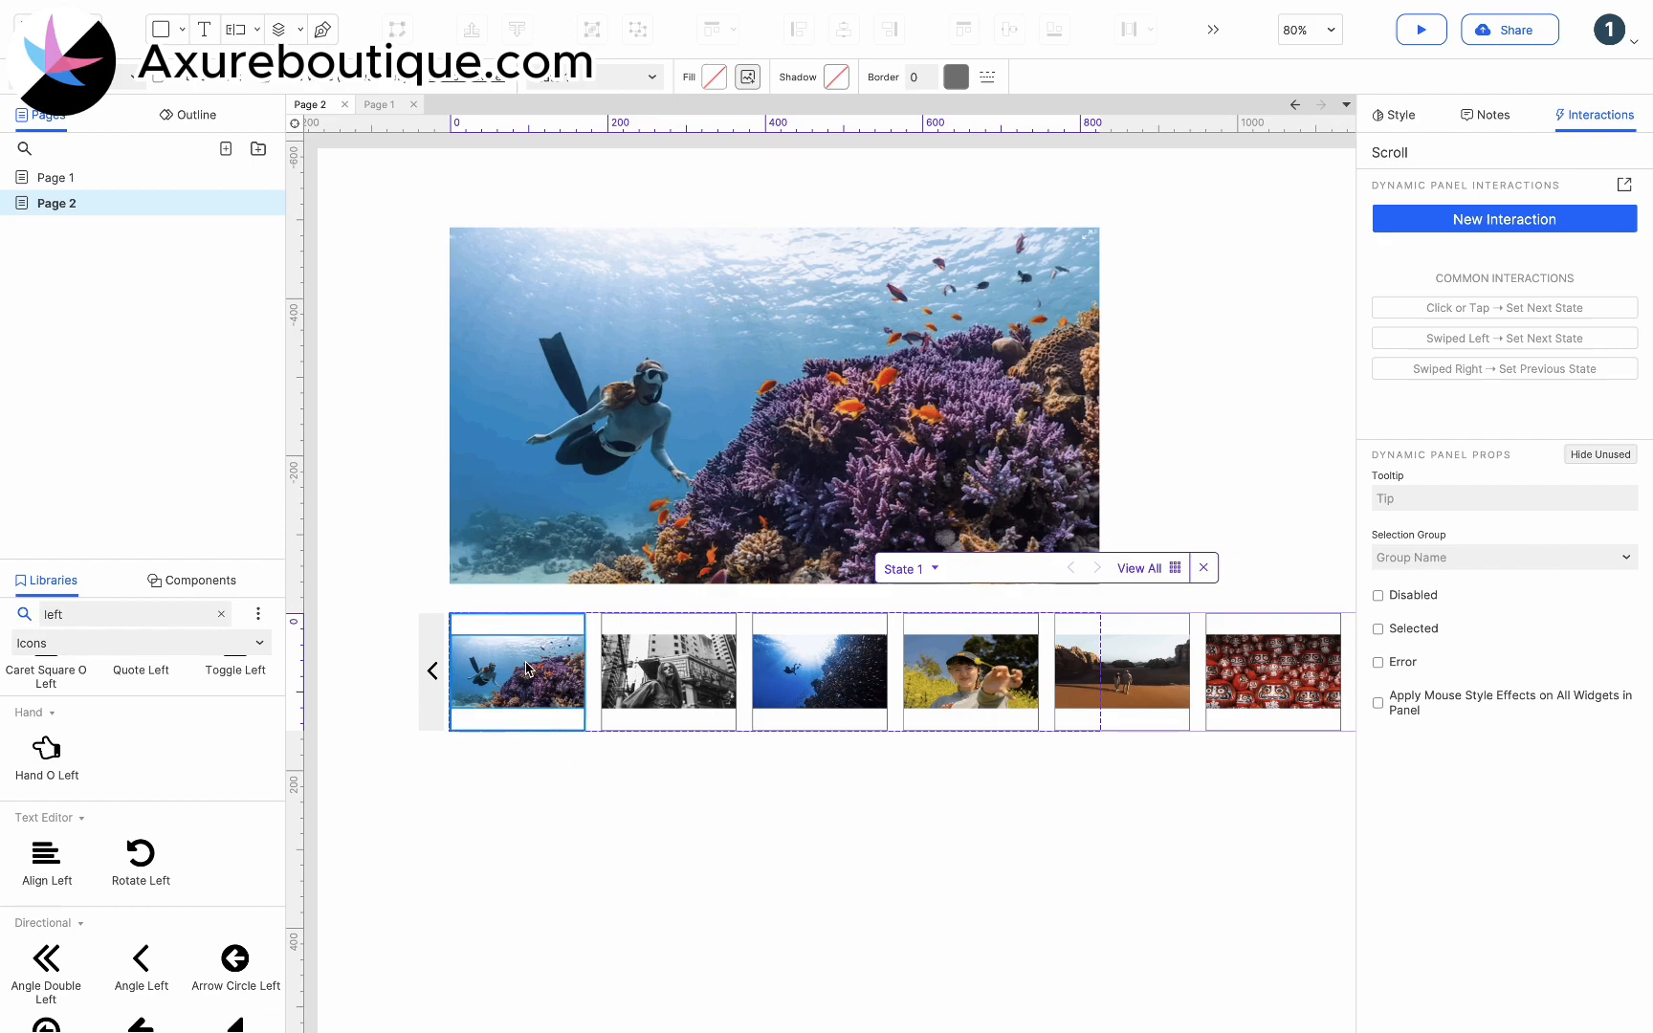
Step: Give the first thumbnail group a Click or Tap interaction that sets This widget's selected value to true
left_click(527, 669)
left_click(1435, 222)
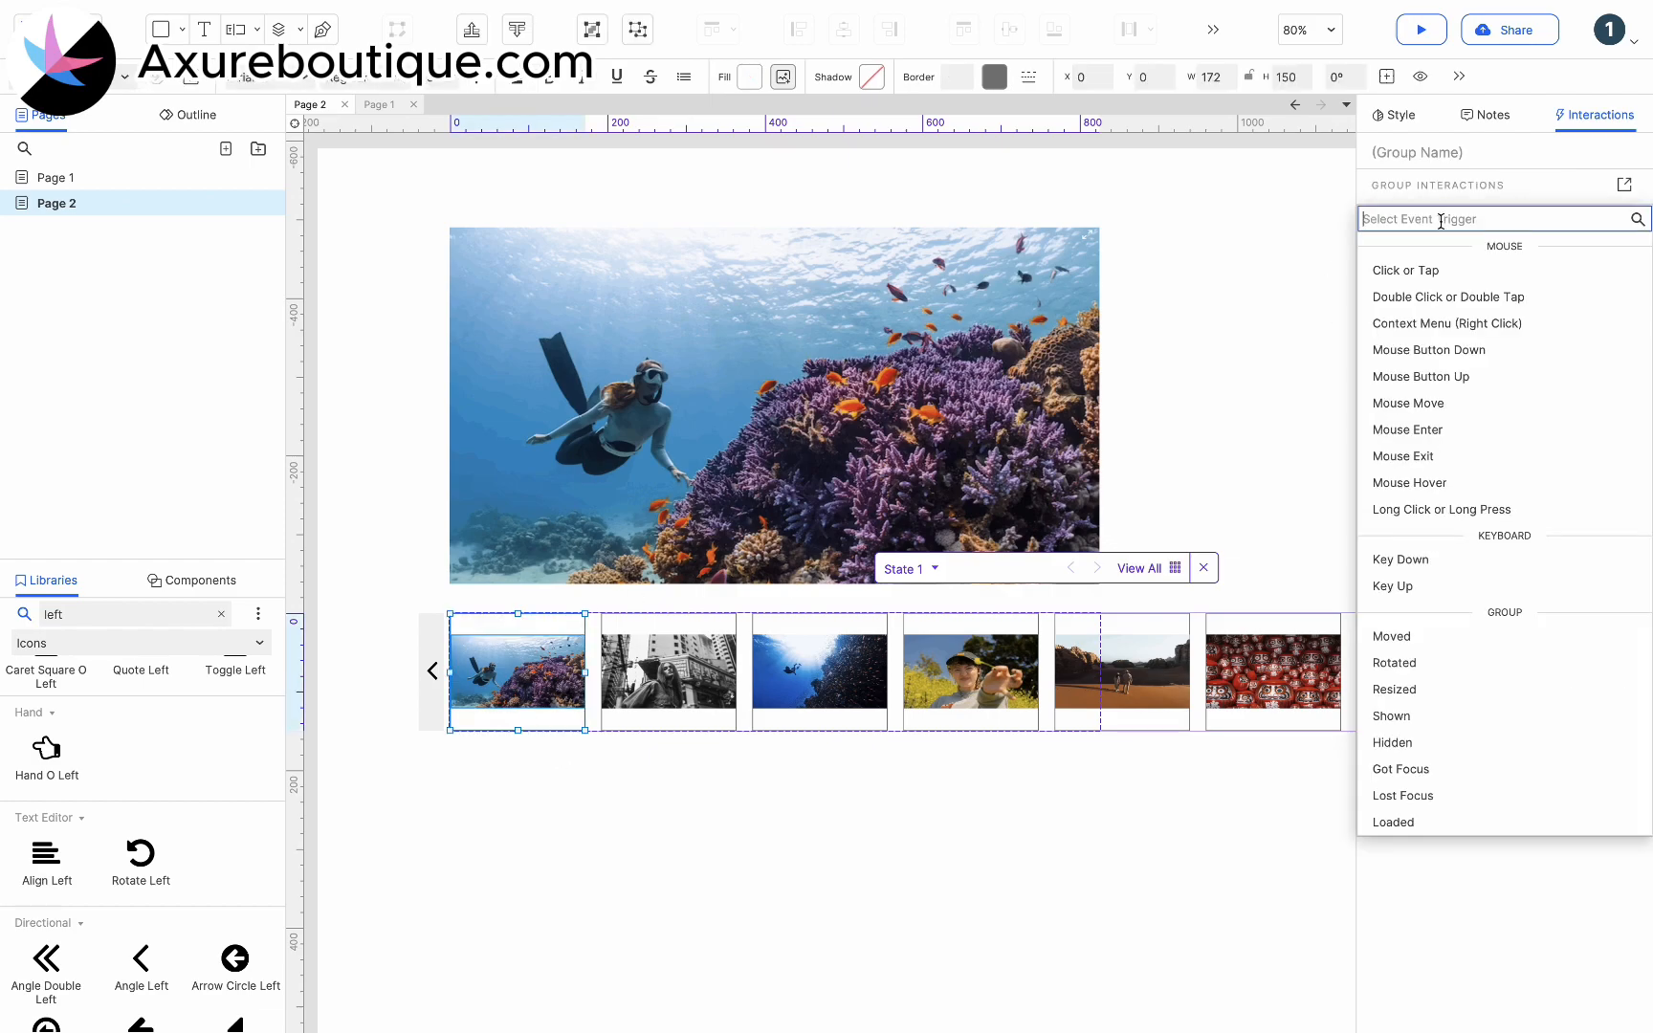
left_click(1431, 272)
left_click(1422, 538)
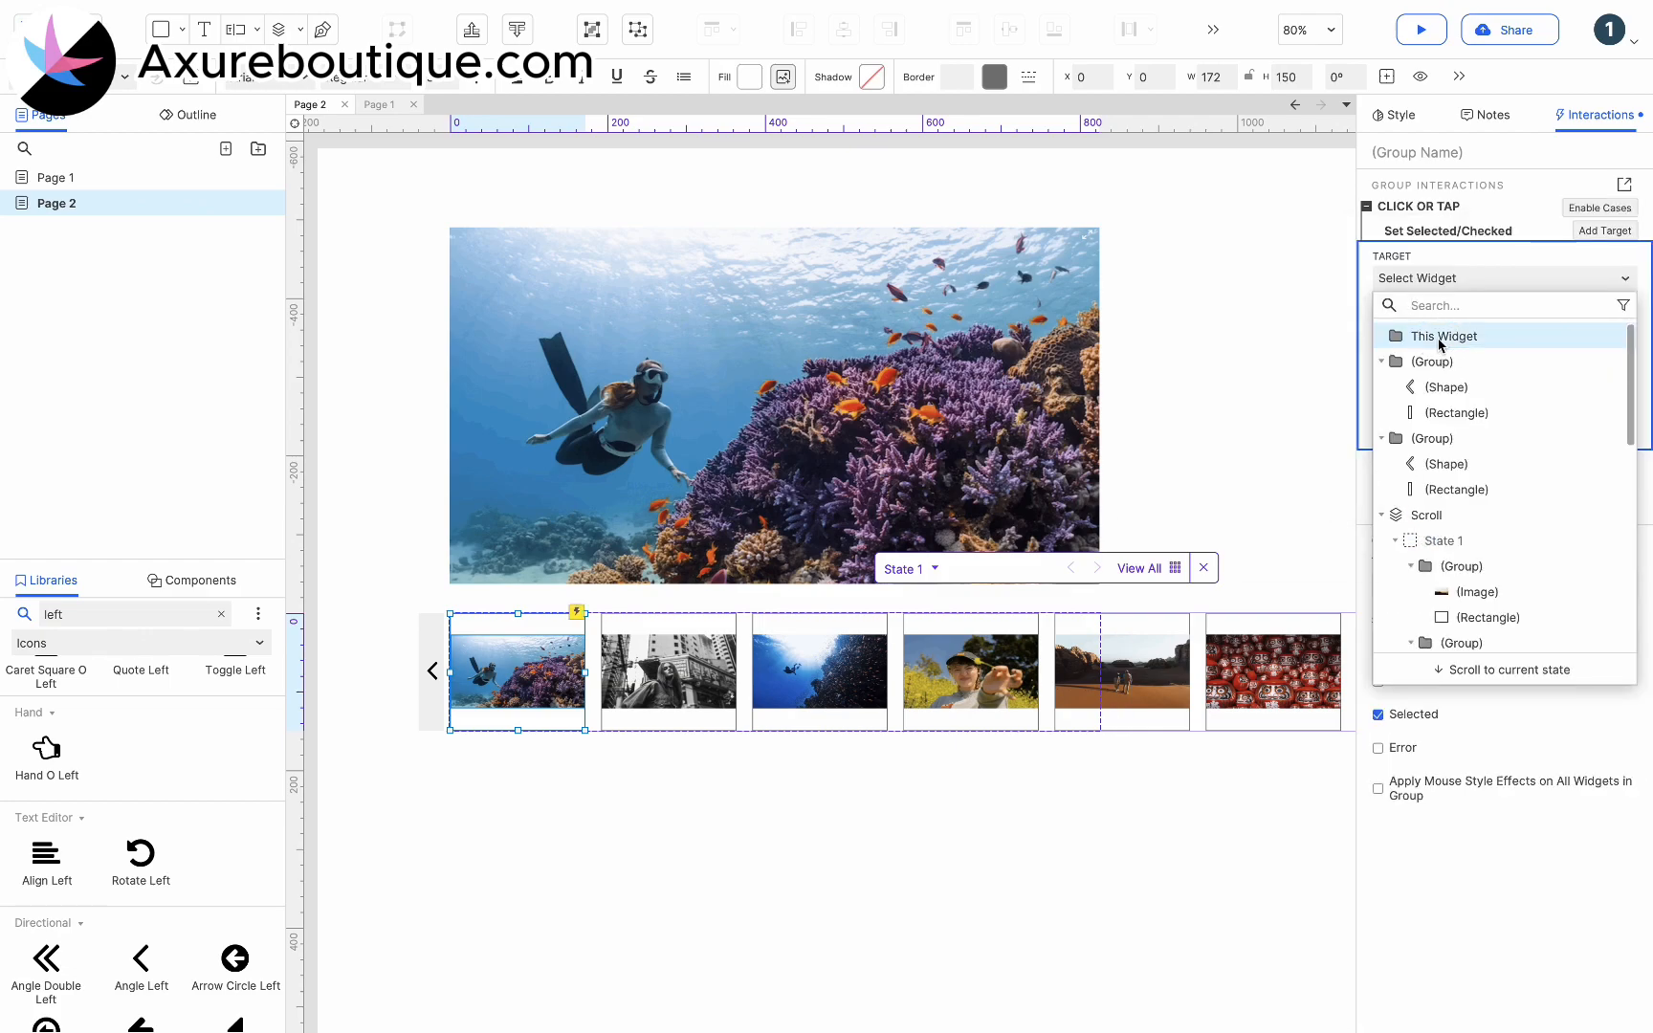
left_click(1439, 342)
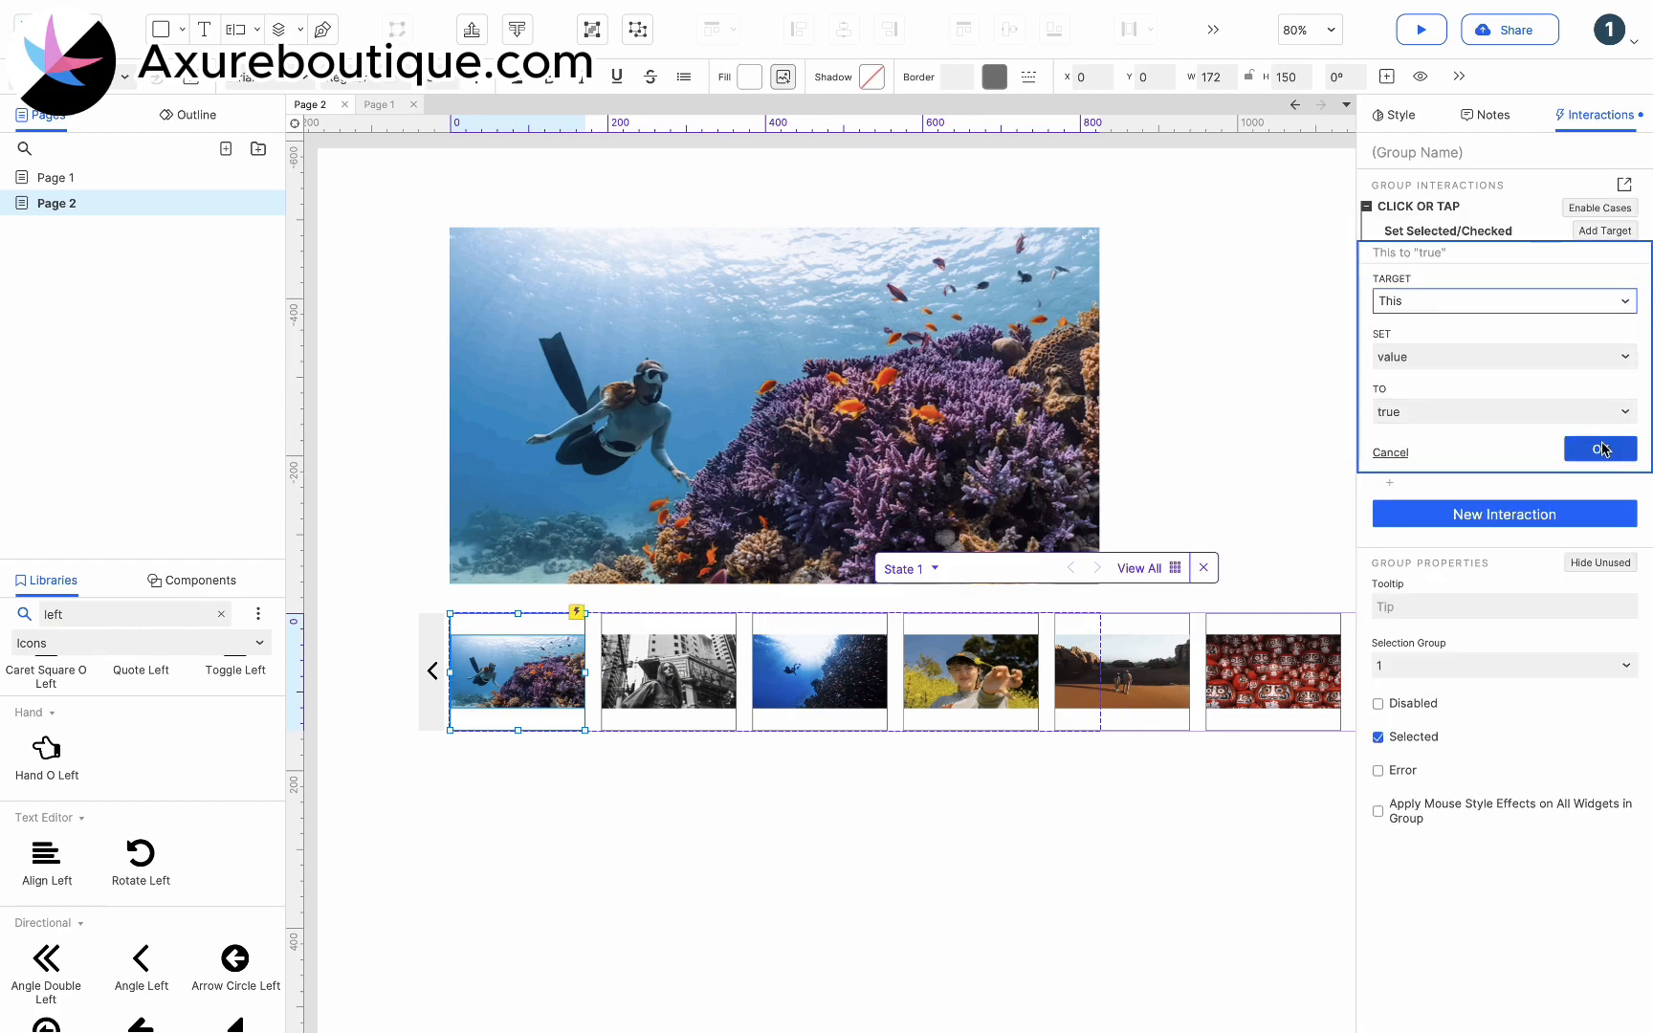
left_click(1600, 448)
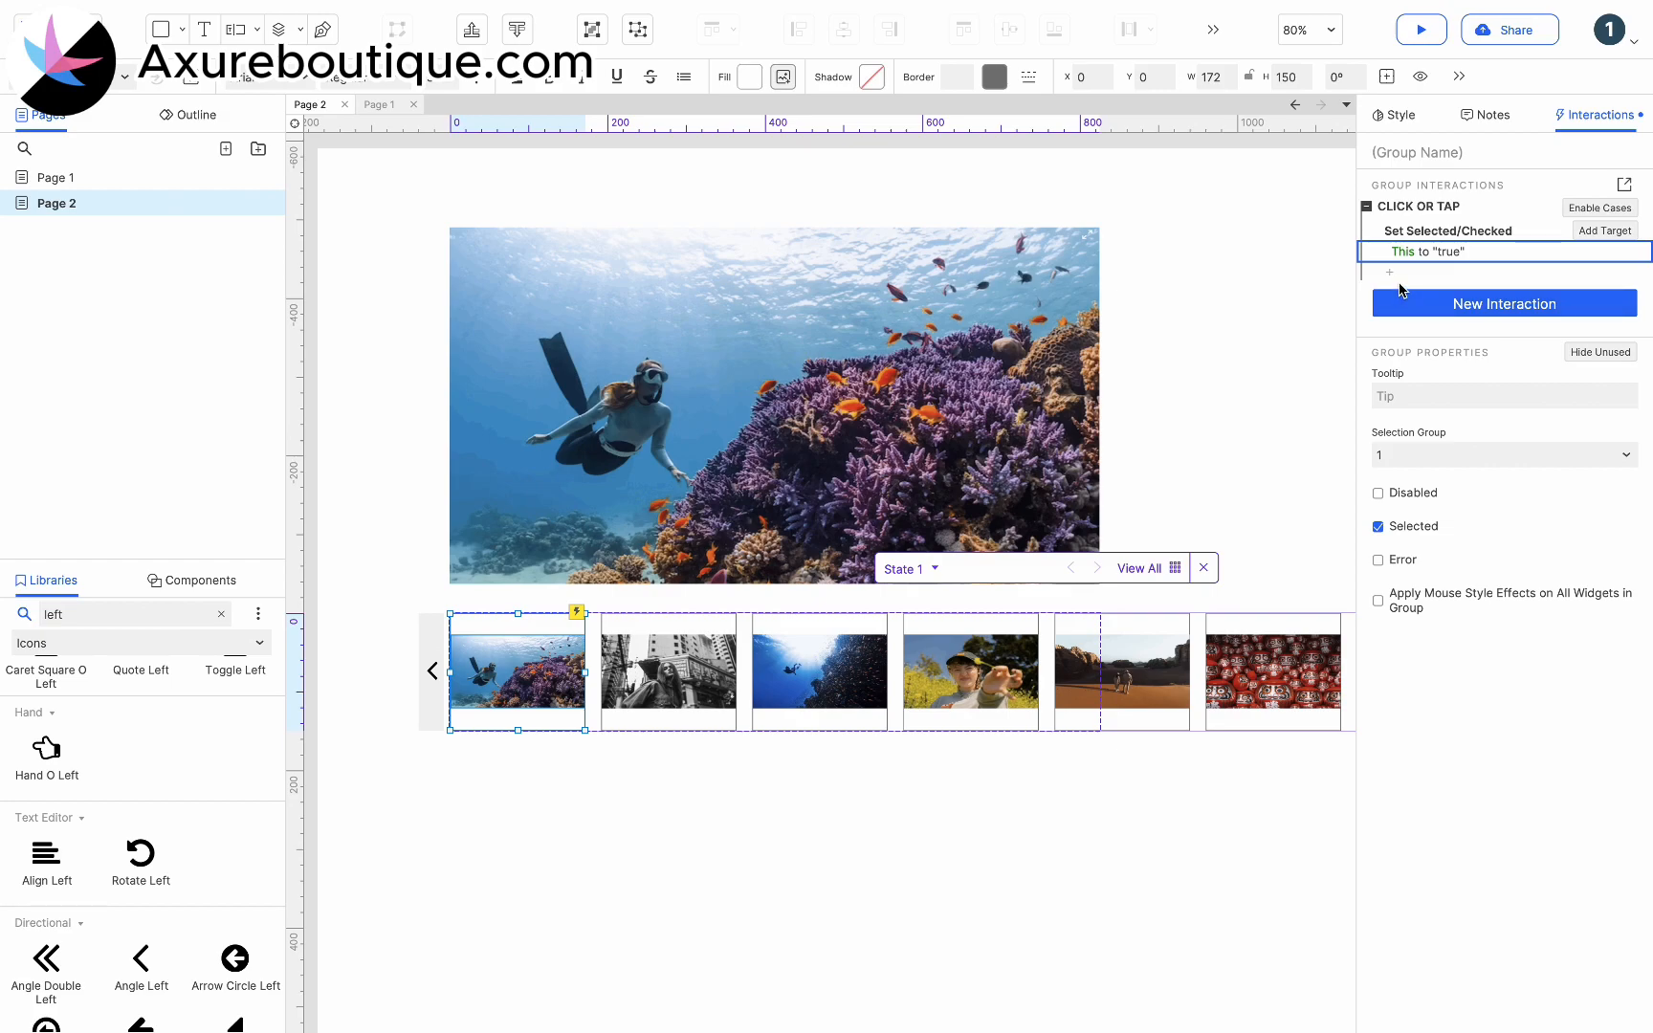
Step: Add a Set Image action to the first thumbnail's Click or Tap that sets the large image to an optimized 1.png
left_click(1406, 302)
left_click(1432, 682)
left_click(1575, 403)
double_click(641, 223)
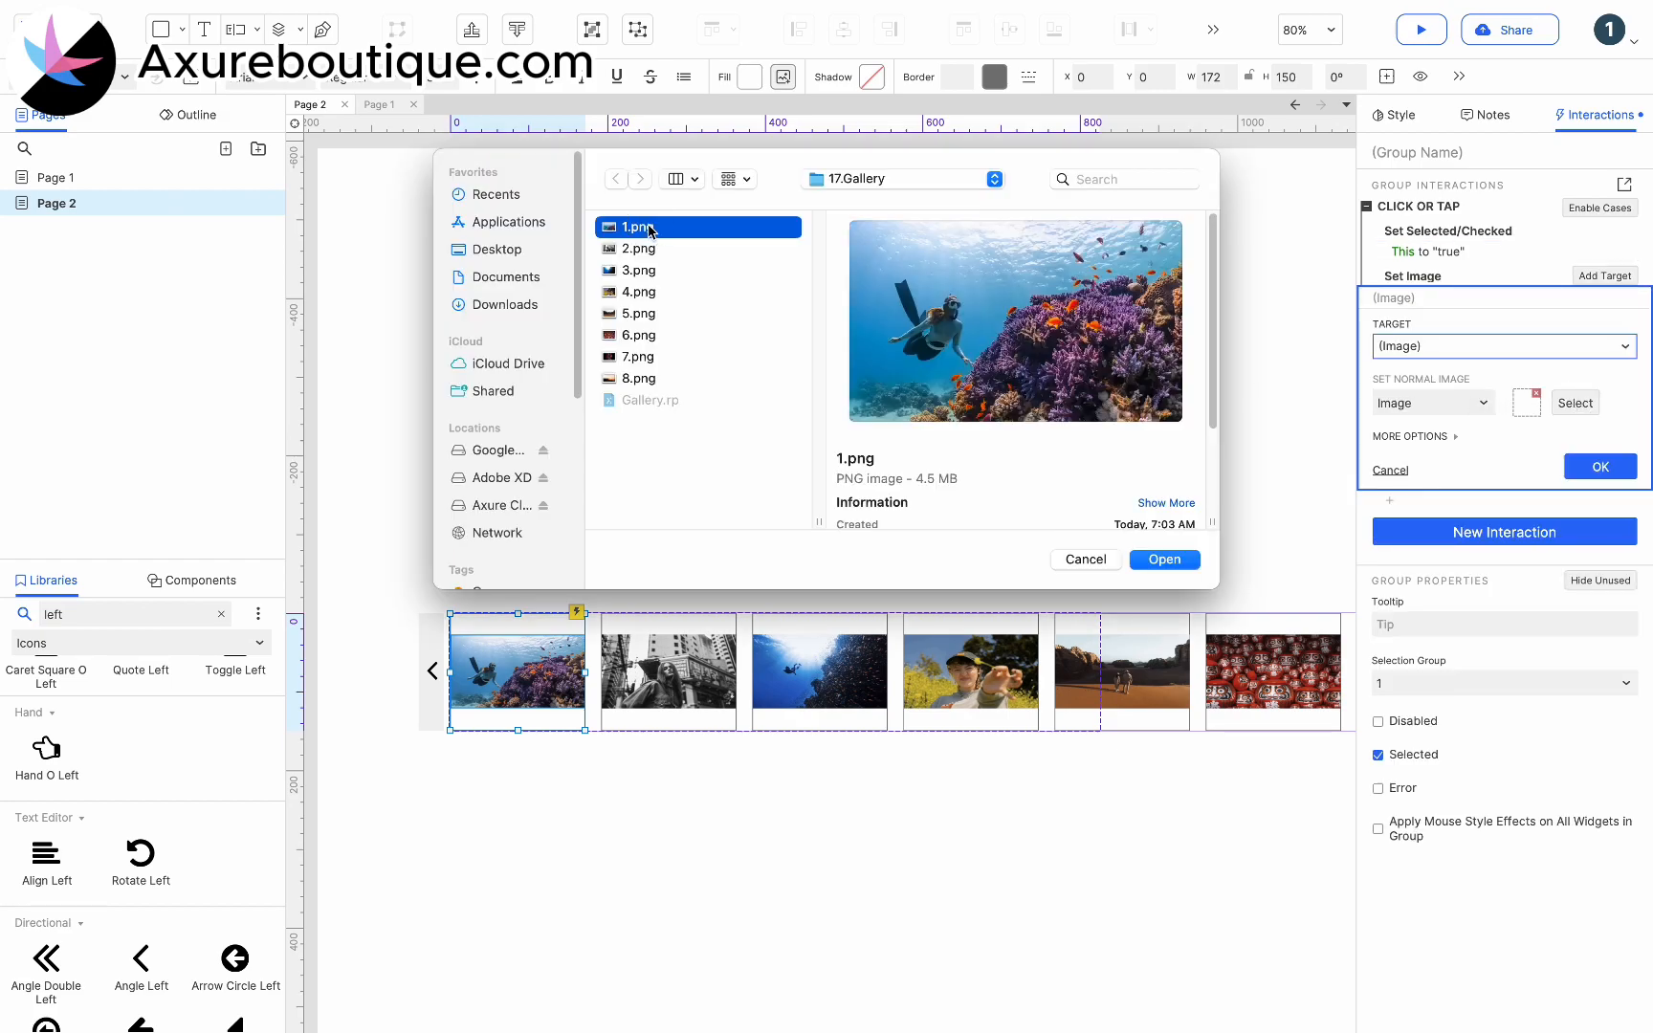
left_click(906, 415)
left_click(1599, 465)
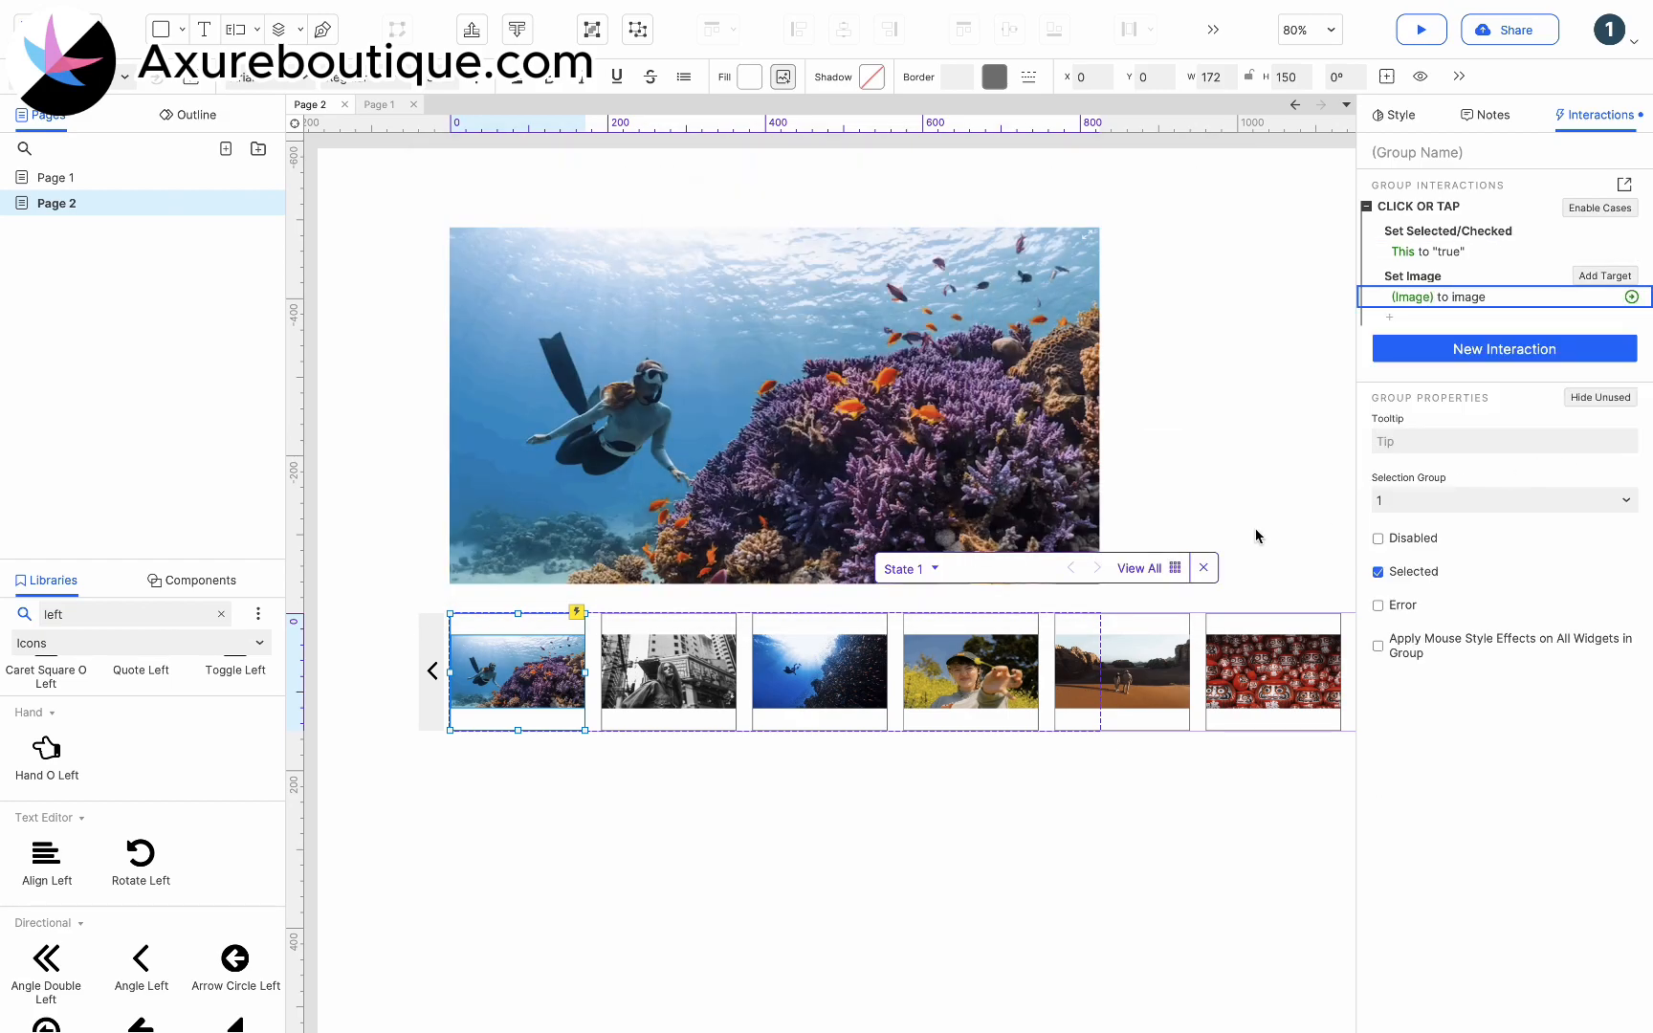
Step: Copy the first thumbnail's Set Selected/Checked action and paste it onto the second through fifth thumbnail groups
left_click(1405, 232)
key("super+c")
left_click(669, 687)
key("super+v")
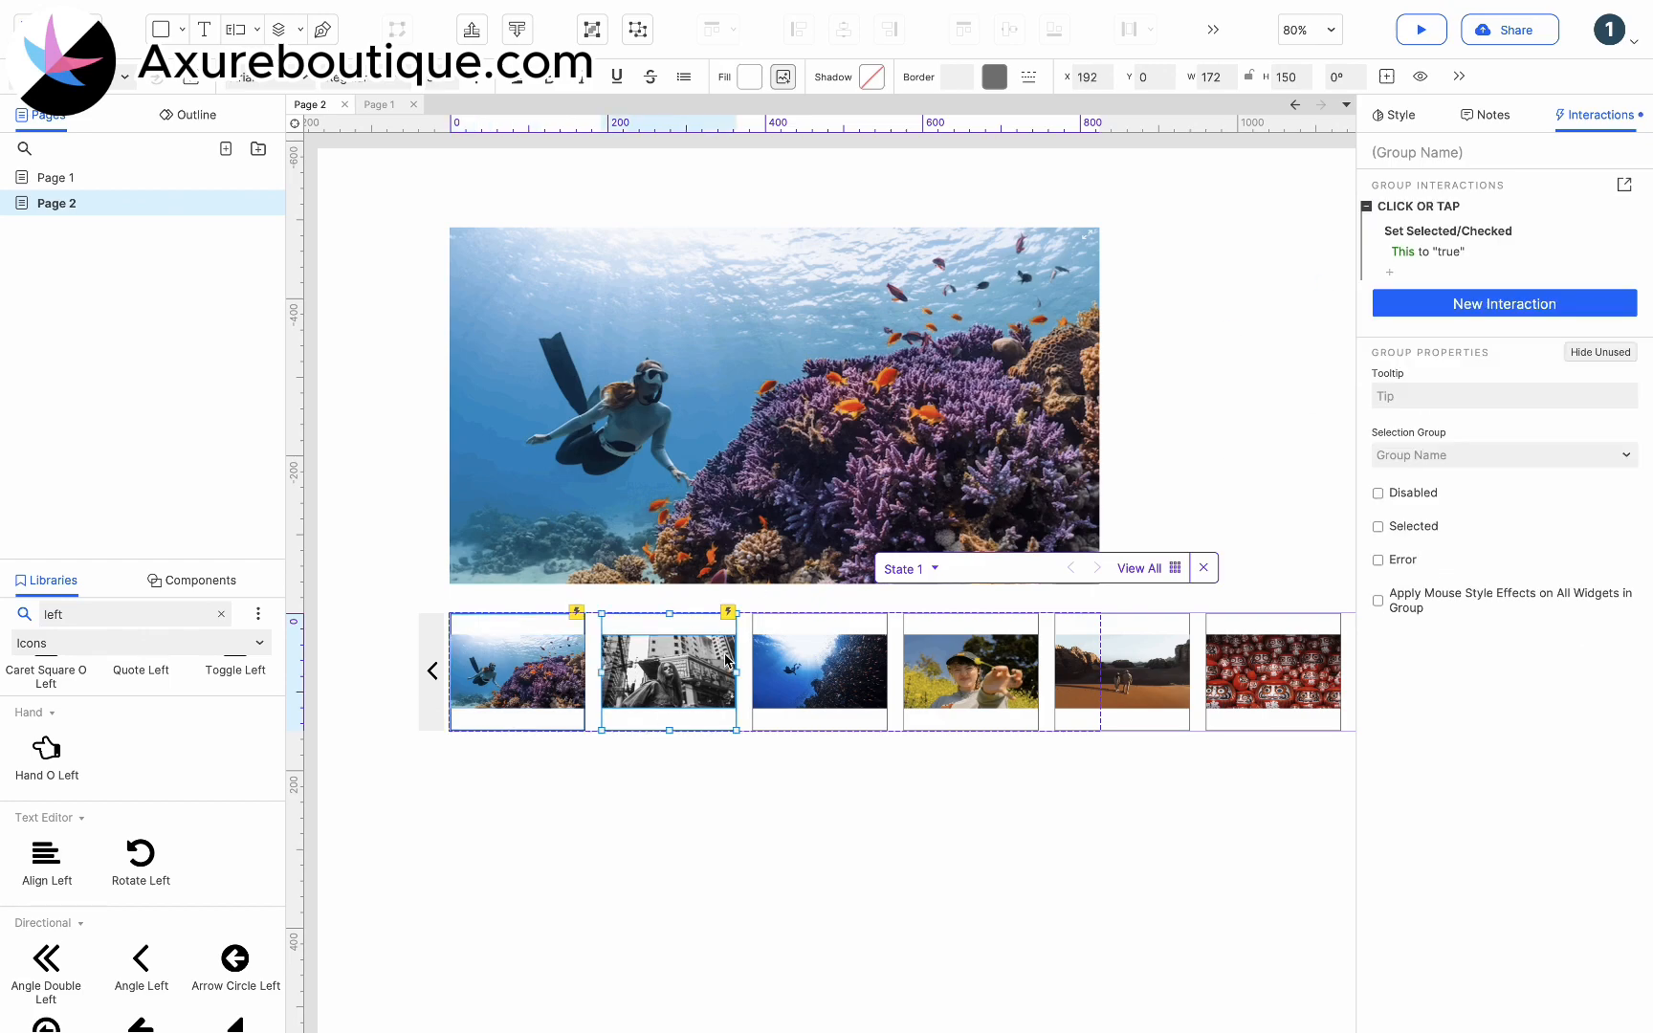
left_click(808, 688)
key("super+v")
left_click(936, 694)
key("super+v")
left_click(1104, 684)
key("super+v")
Step: Paste the copied Set Selected/Checked action onto the sixth, seventh and eighth thumbnail groups
scroll(1105, 684, "right", 4)
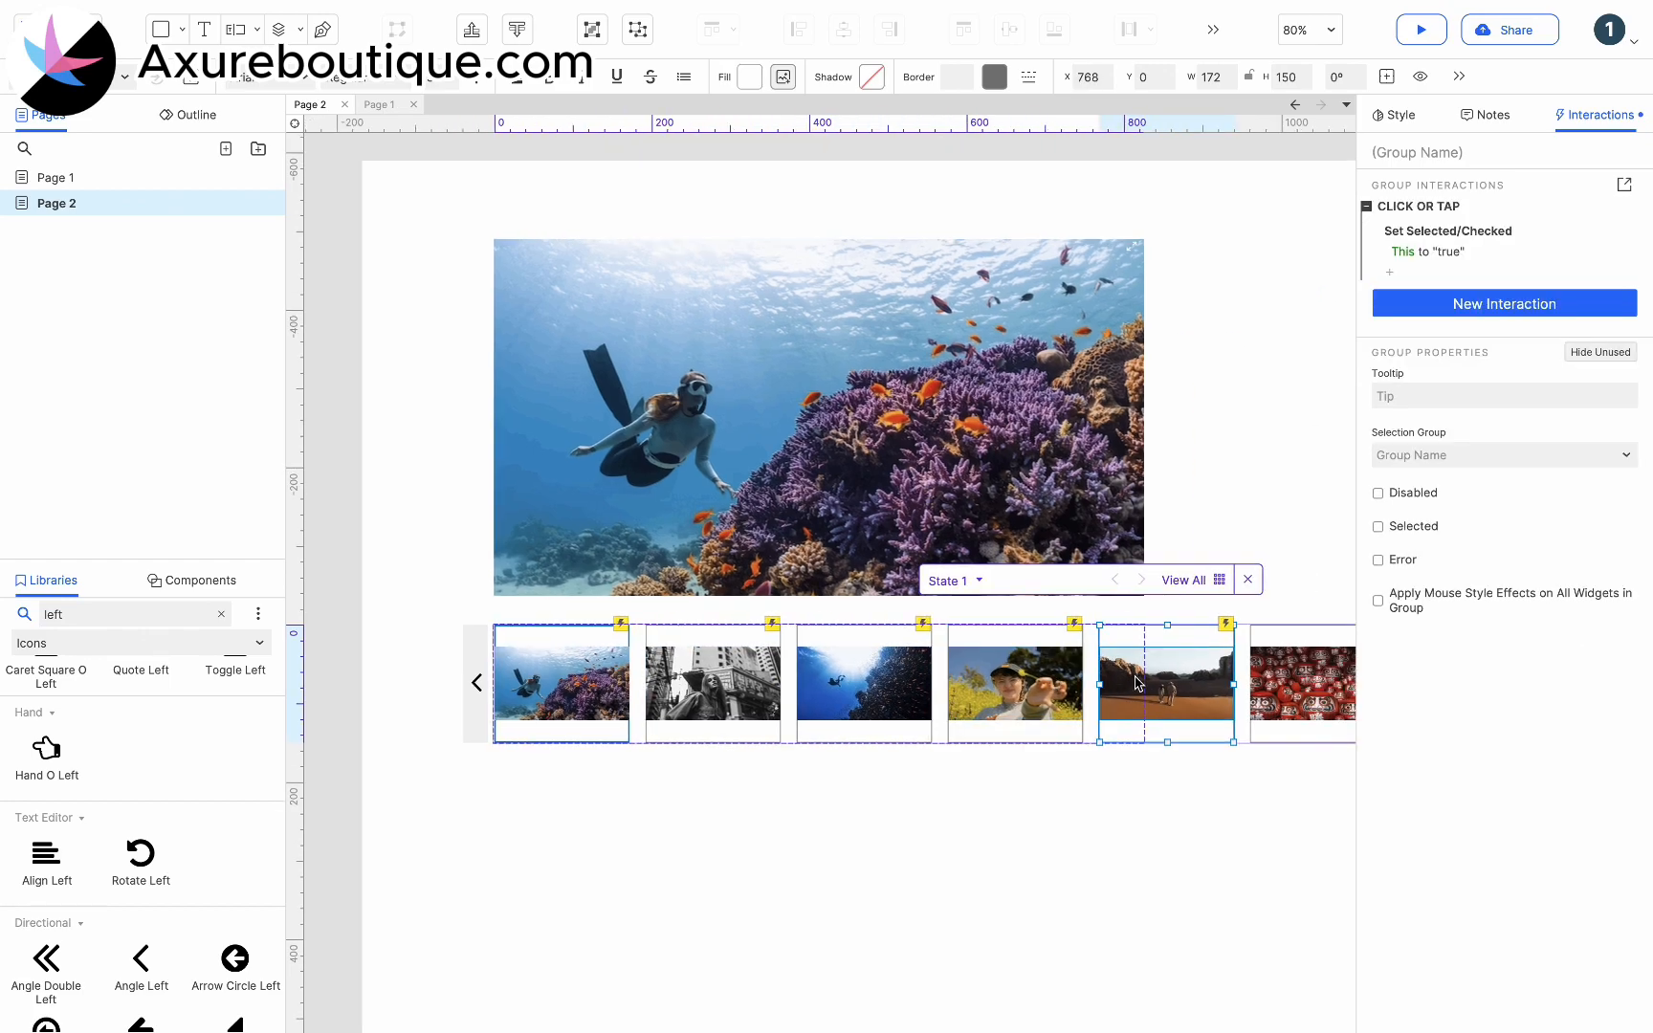
left_click(1139, 681)
key("super+v")
left_click(1261, 673)
key("super+v")
scroll(1258, 673, "right", 2)
left_click(1230, 675)
key("super+v")
scroll(1230, 676, "right", 1)
Step: Add a Set Image action to the second thumbnail's Click or Tap that sets the large image to an optimized 2.png
scroll(1228, 677, "left", 5)
left_click(782, 675)
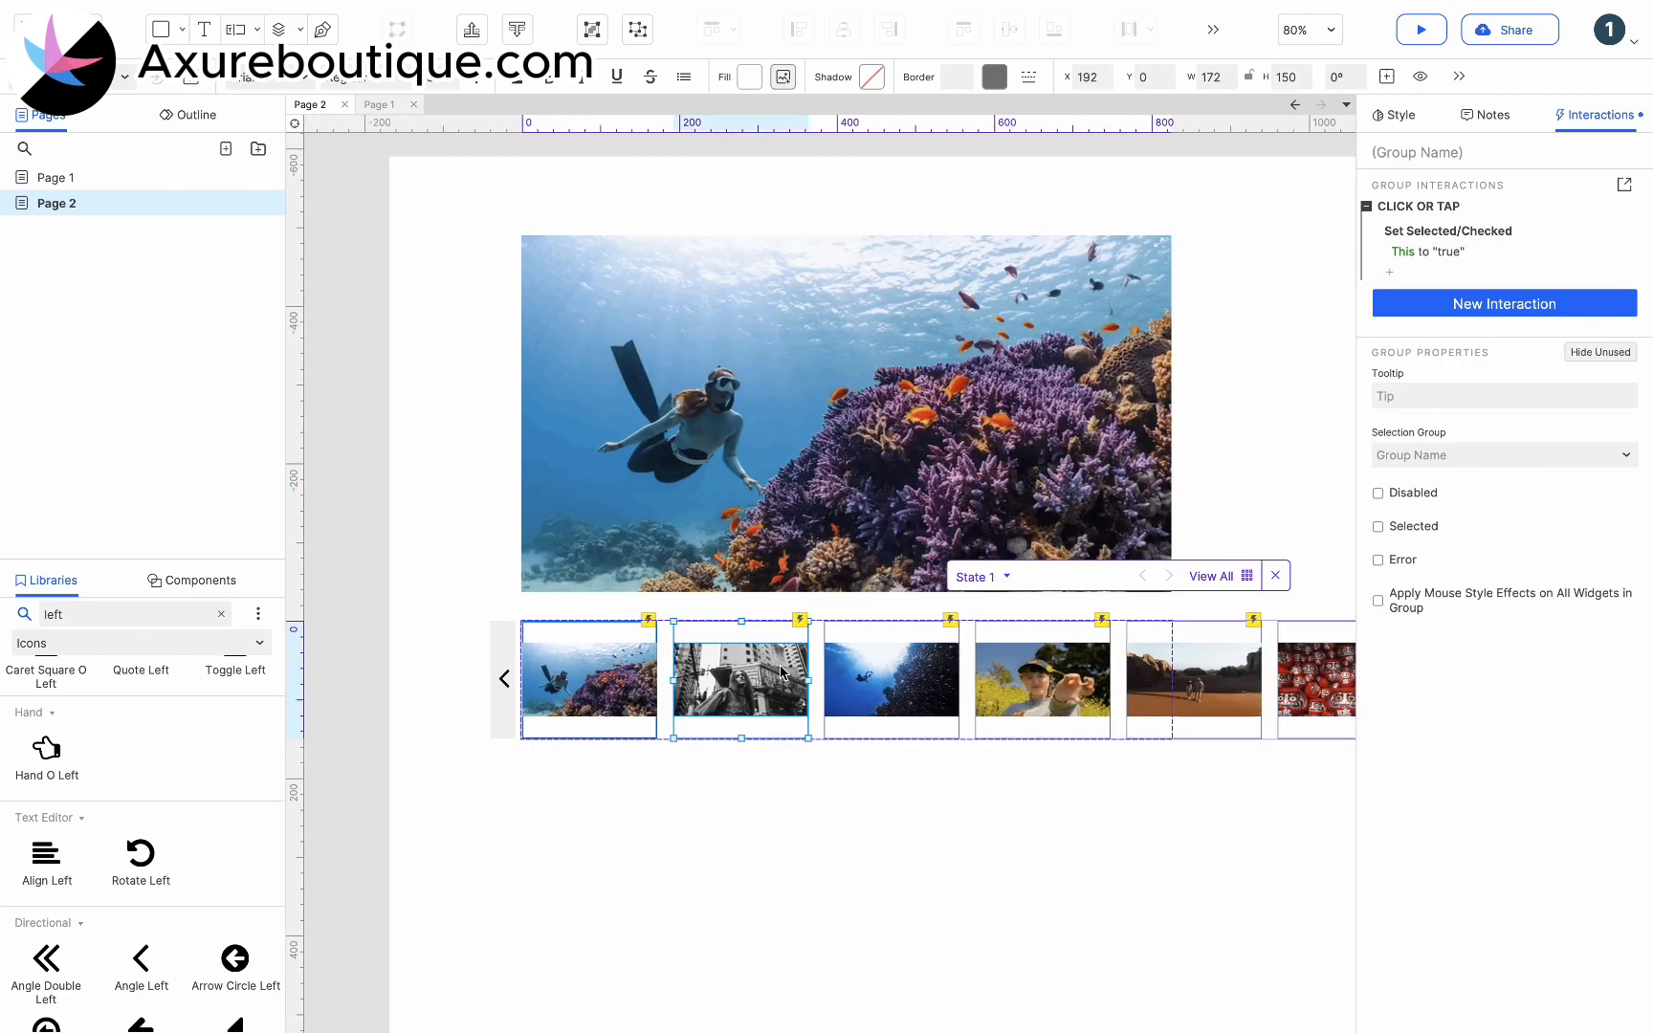
left_click(1390, 273)
left_click(1395, 520)
scroll(1435, 535, "down", 2)
left_click(1452, 491)
left_click(1575, 402)
double_click(635, 250)
left_click(882, 401)
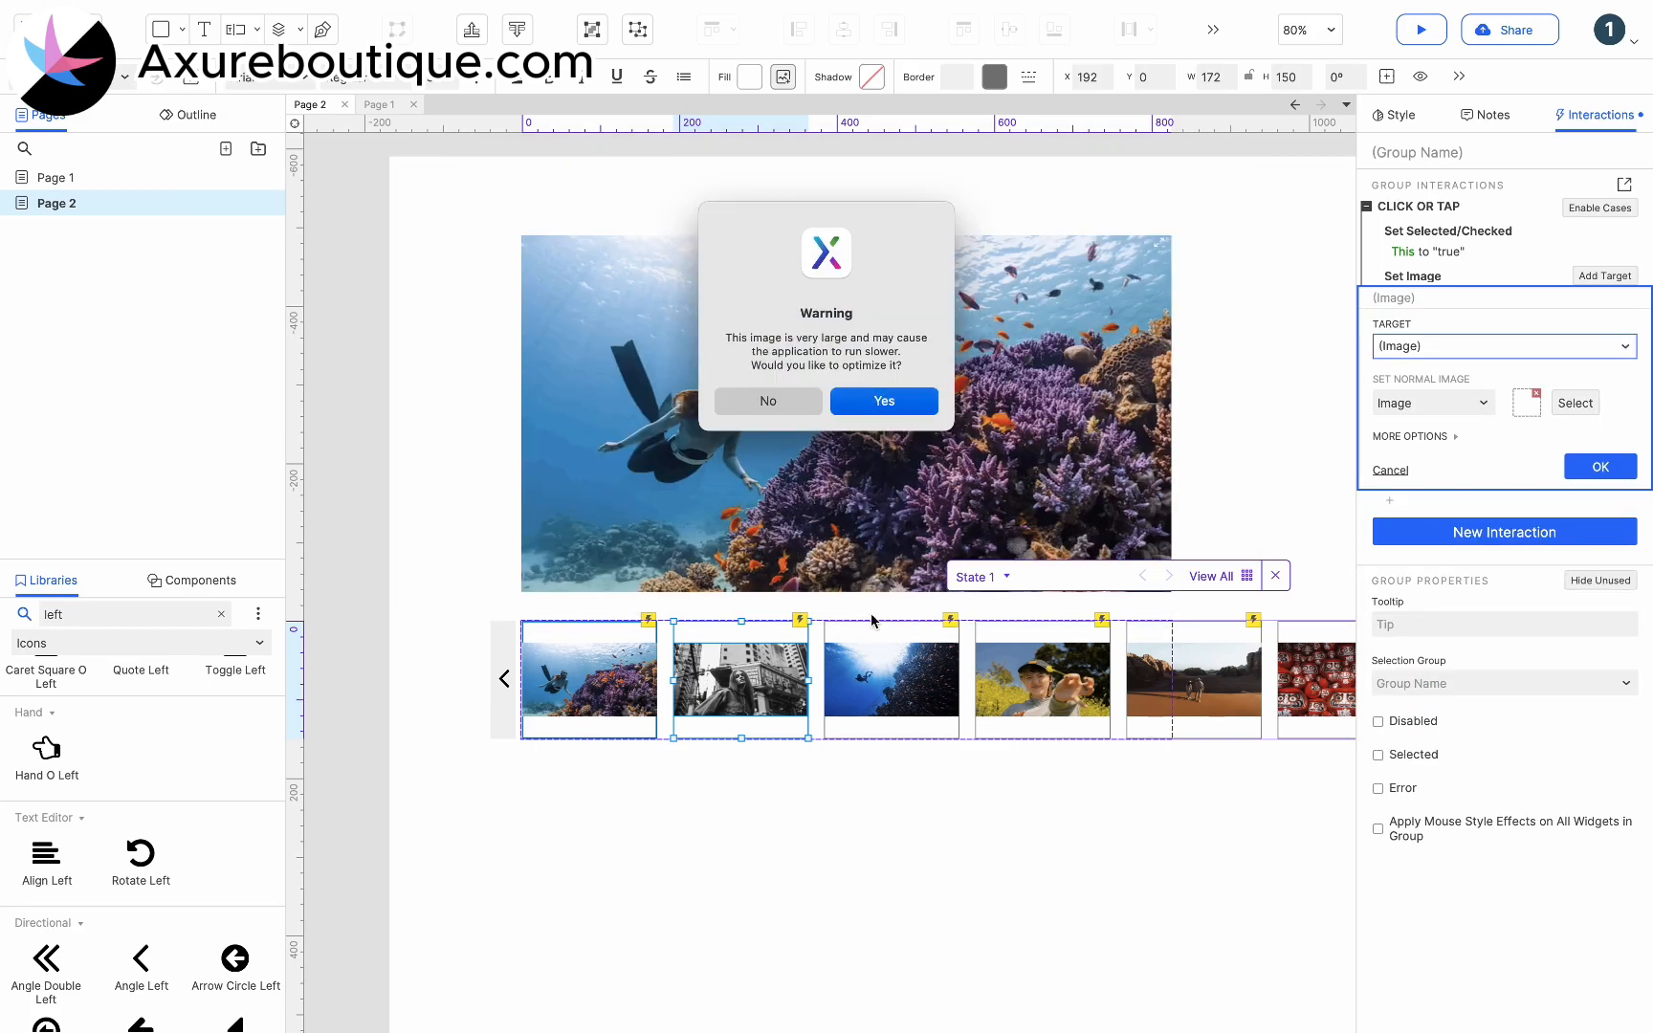
Step: Add a Set Image action to the third thumbnail's Click or Tap that sets the large image to an optimized 3.png
left_click(880, 673)
left_click(1390, 273)
left_click(1416, 522)
scroll(1468, 478, "down", 2)
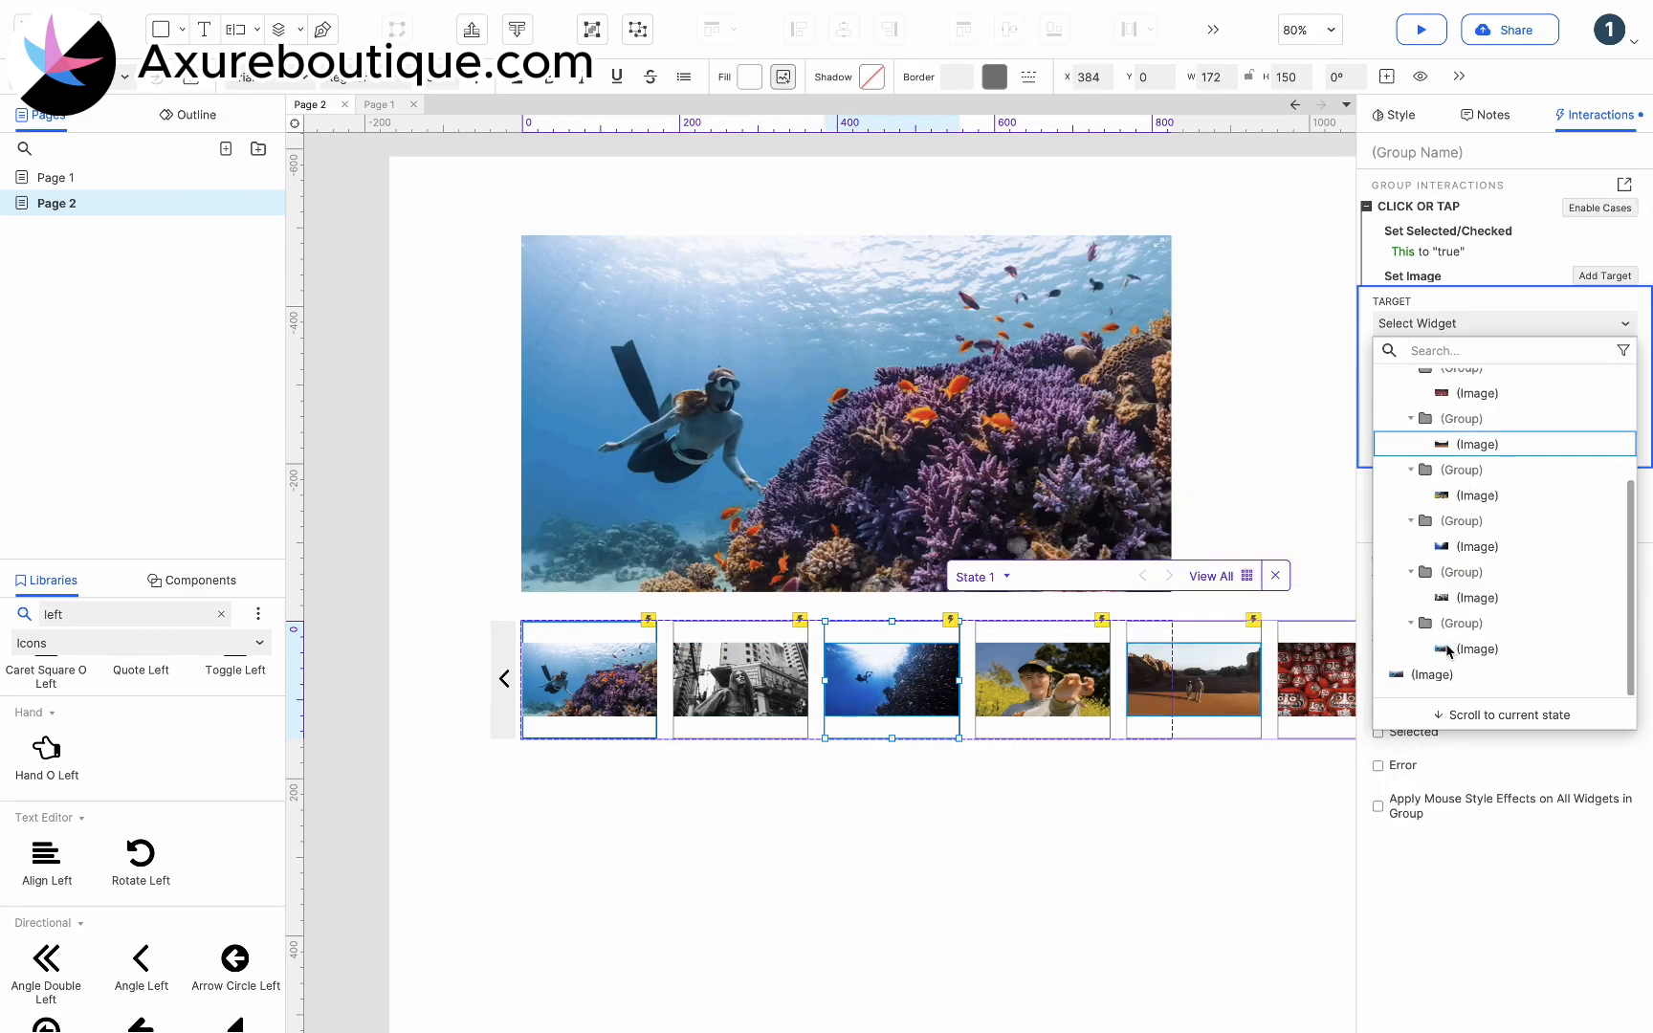
left_click(1454, 440)
left_click(1575, 403)
left_click(638, 269)
double_click(667, 275)
left_click(883, 401)
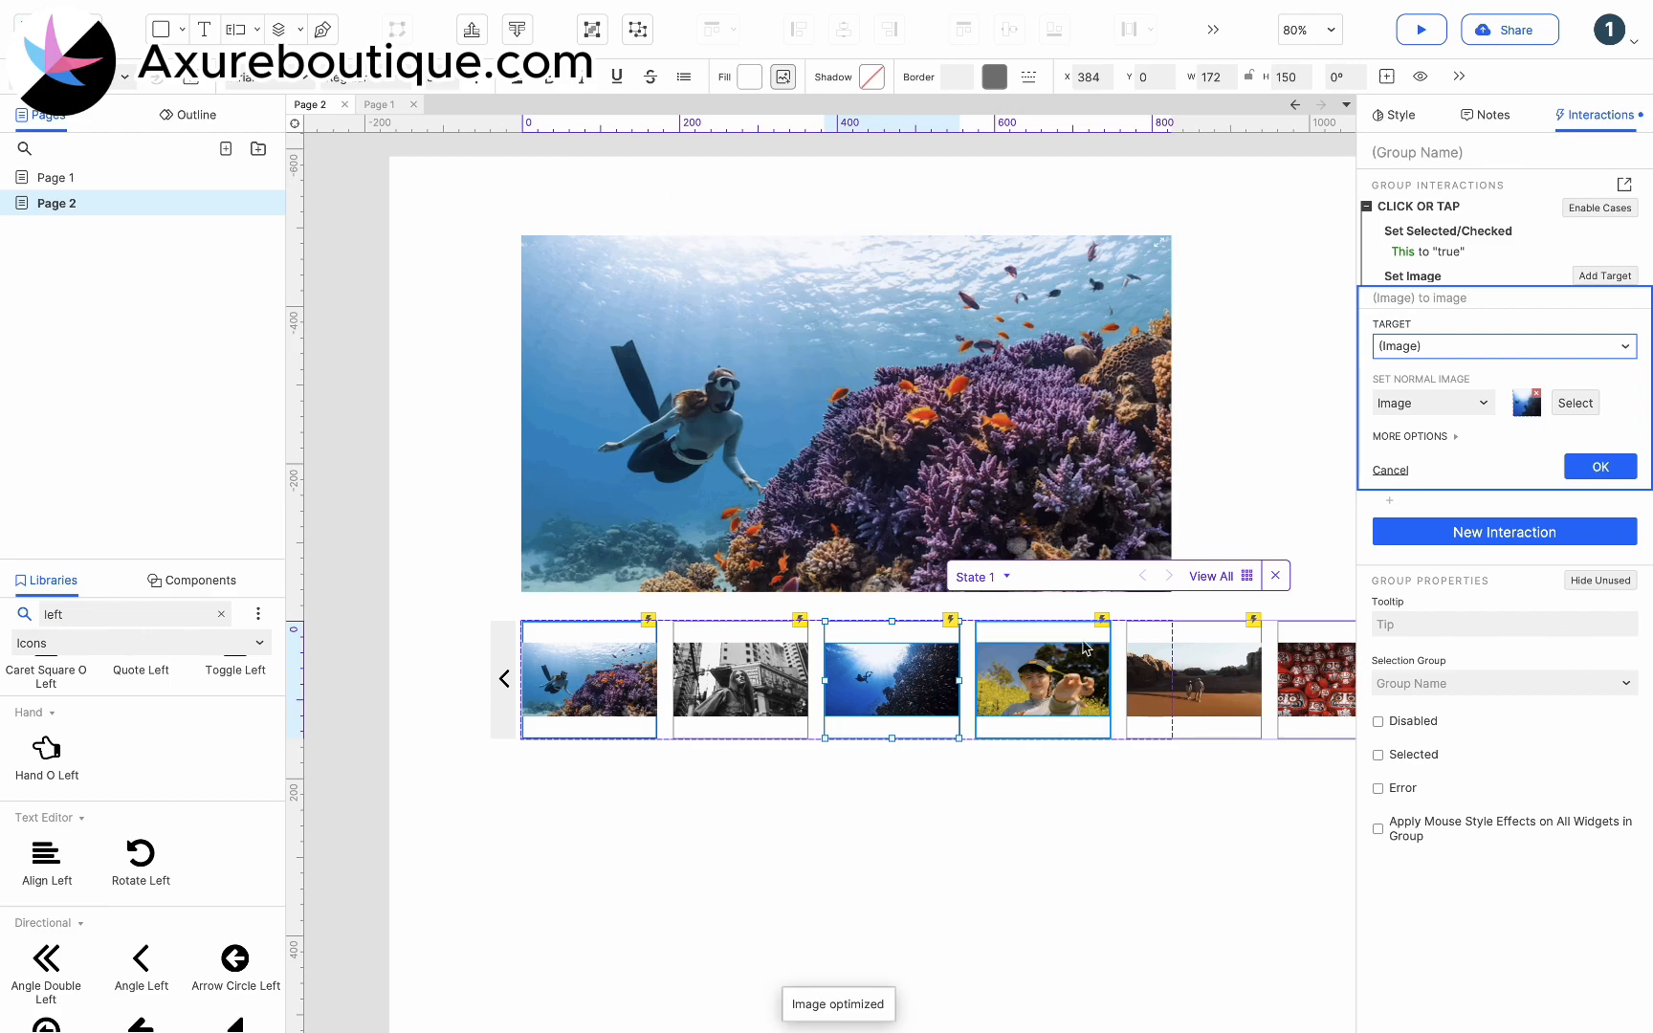
Step: Add a Set Image action to the fourth thumbnail's Click or Tap that sets the large image to an optimized 4.png
left_click(1042, 679)
left_click(1397, 275)
left_click(1395, 520)
scroll(1444, 478, "down", 3)
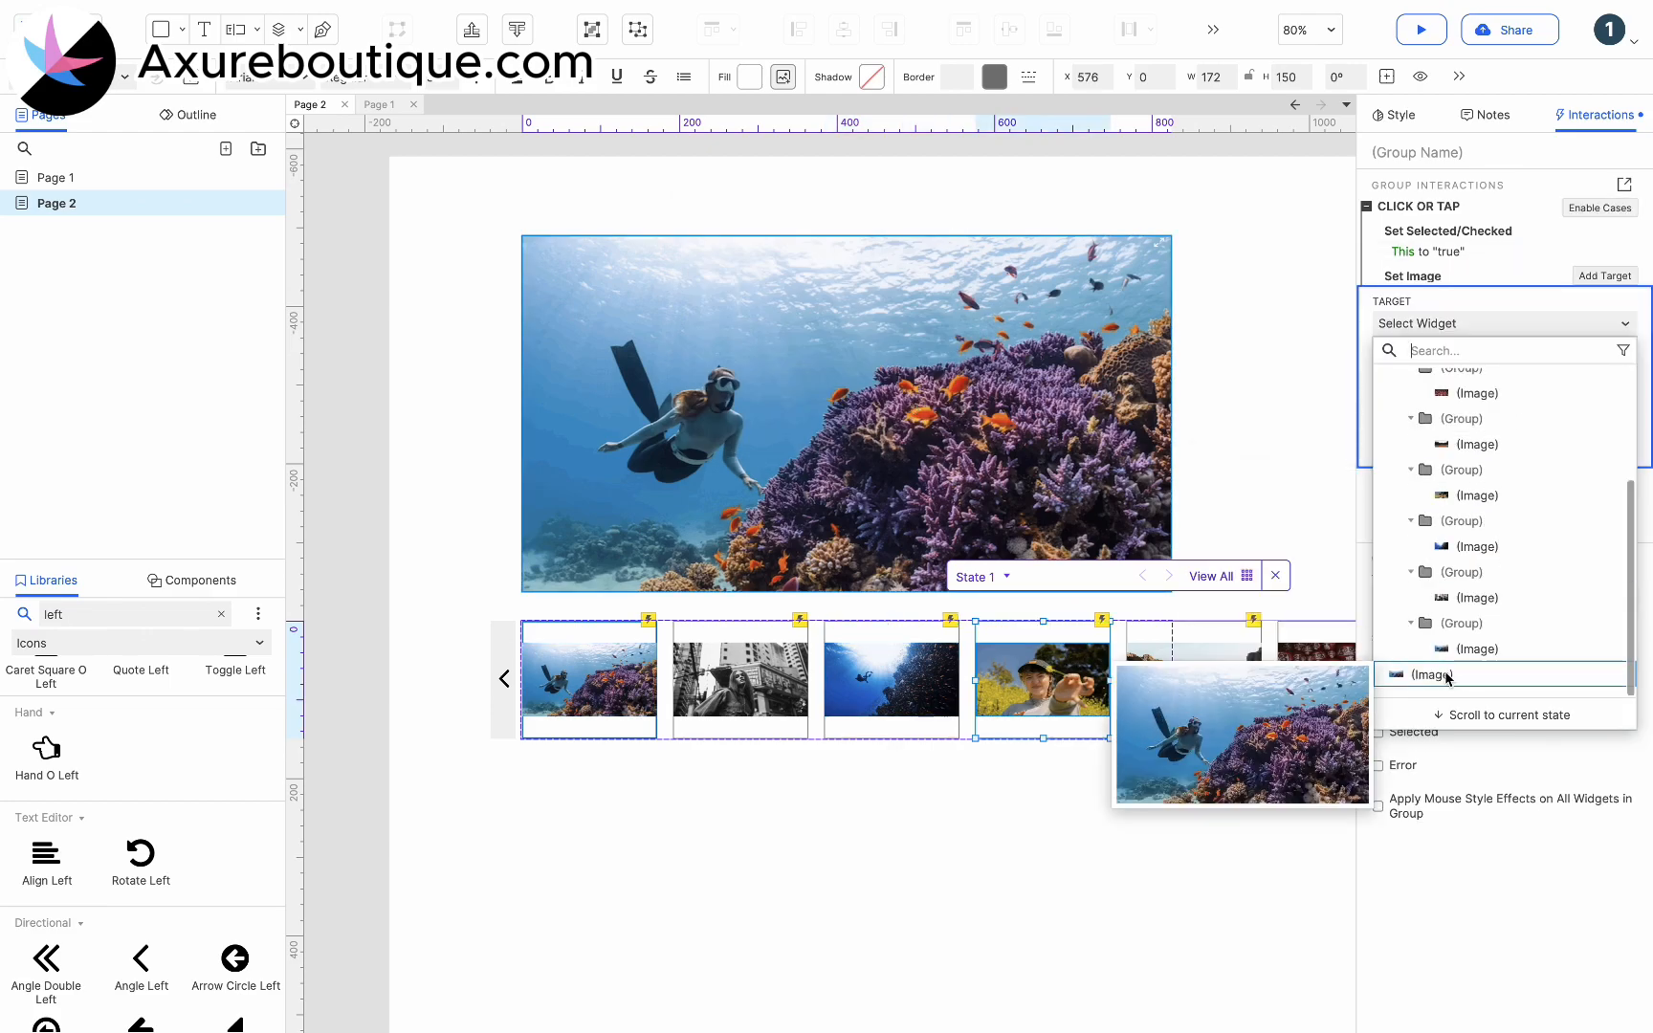
left_click(1447, 675)
left_click(1576, 403)
left_click(636, 292)
double_click(631, 293)
left_click(882, 399)
Step: Add a Set Image action to the fifth thumbnail's Click or Tap that sets the large image to an optimized 5.png
left_click(1194, 679)
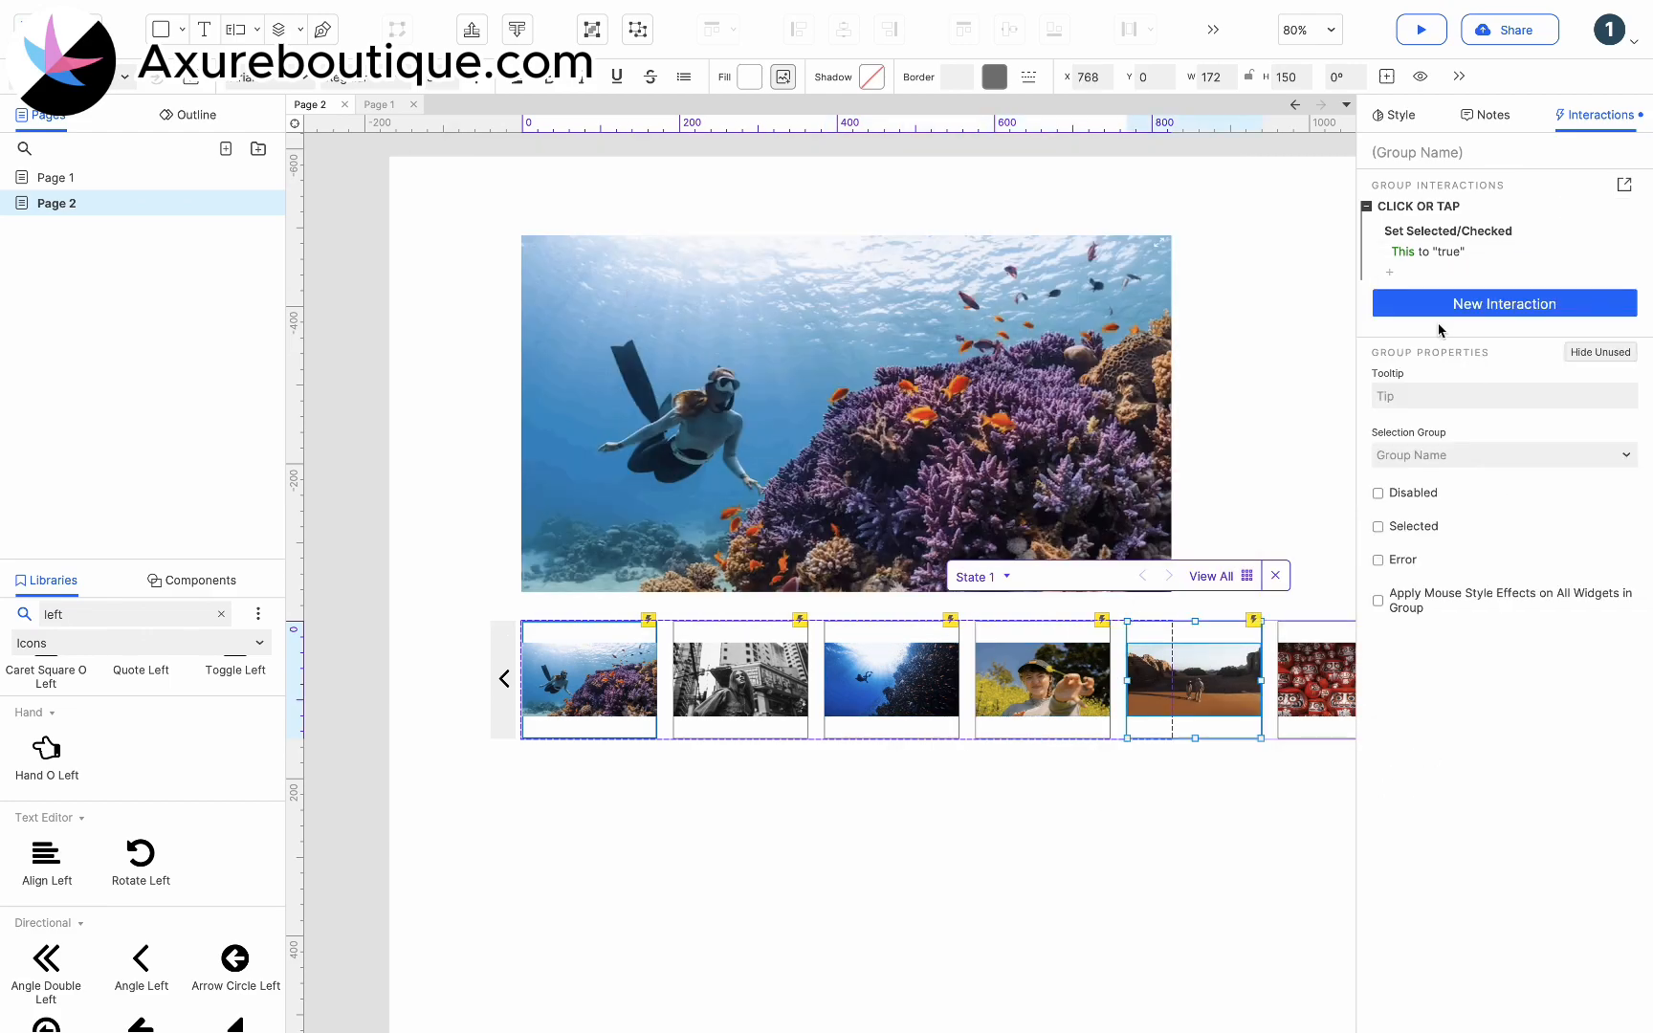
left_click(1396, 275)
left_click(1395, 521)
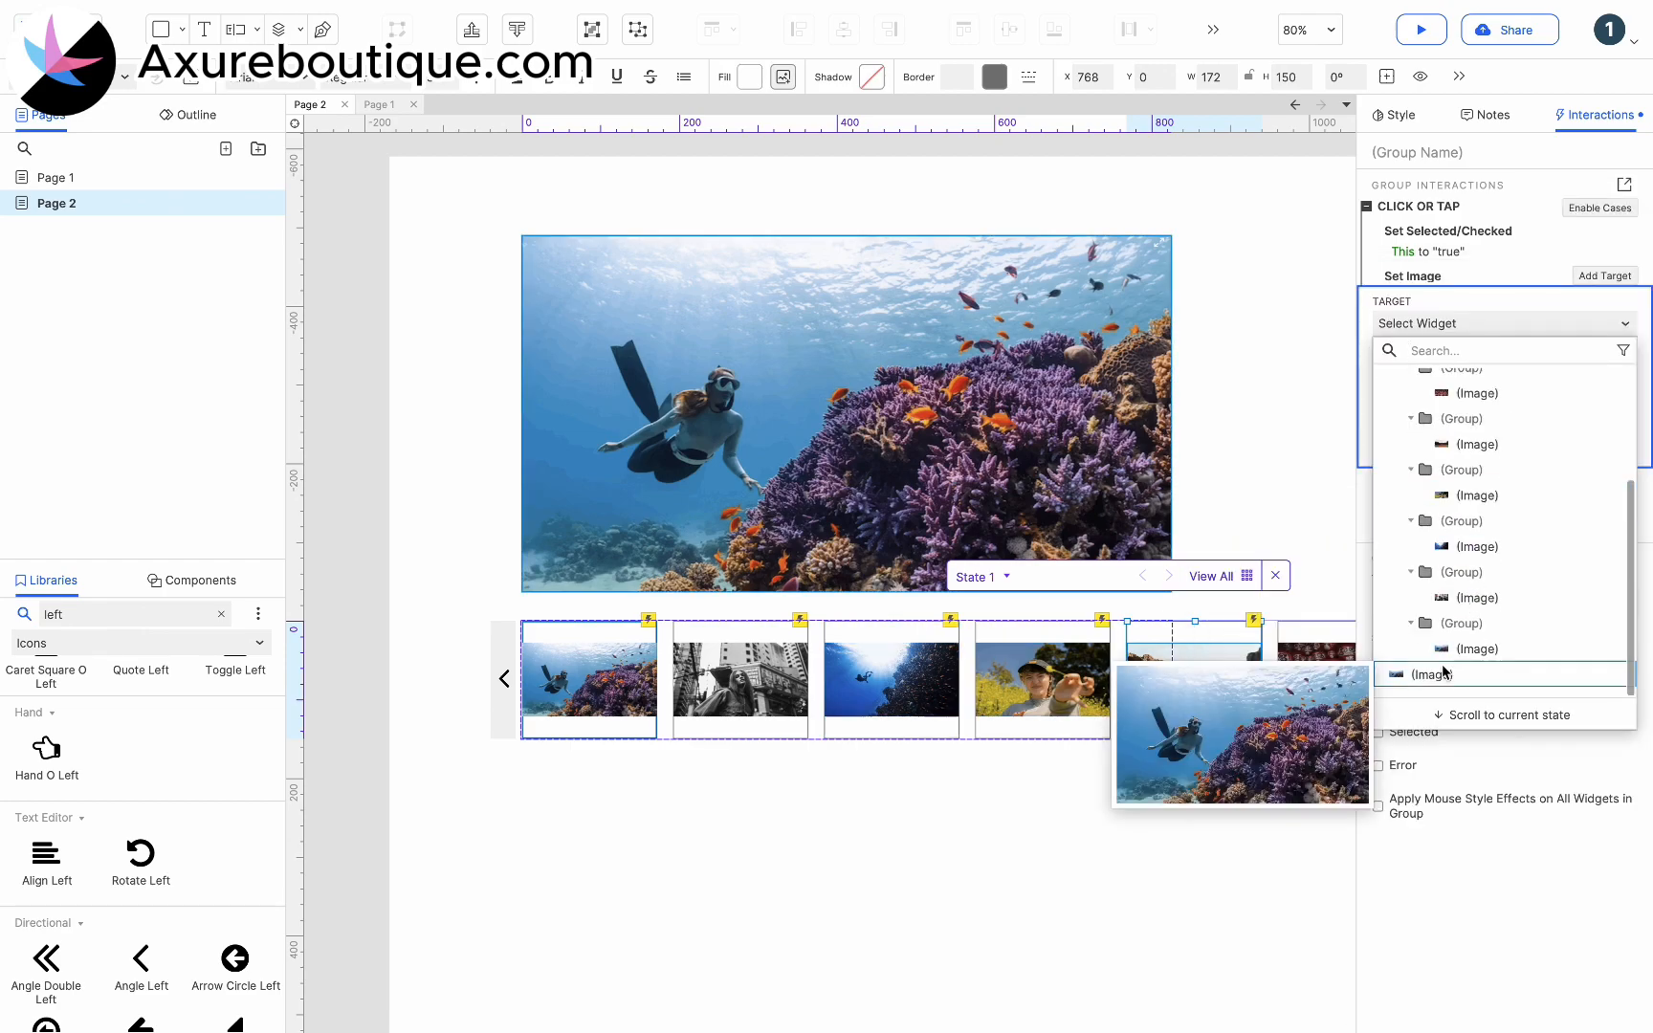
left_click(1440, 675)
left_click(1575, 403)
left_click(639, 314)
double_click(639, 314)
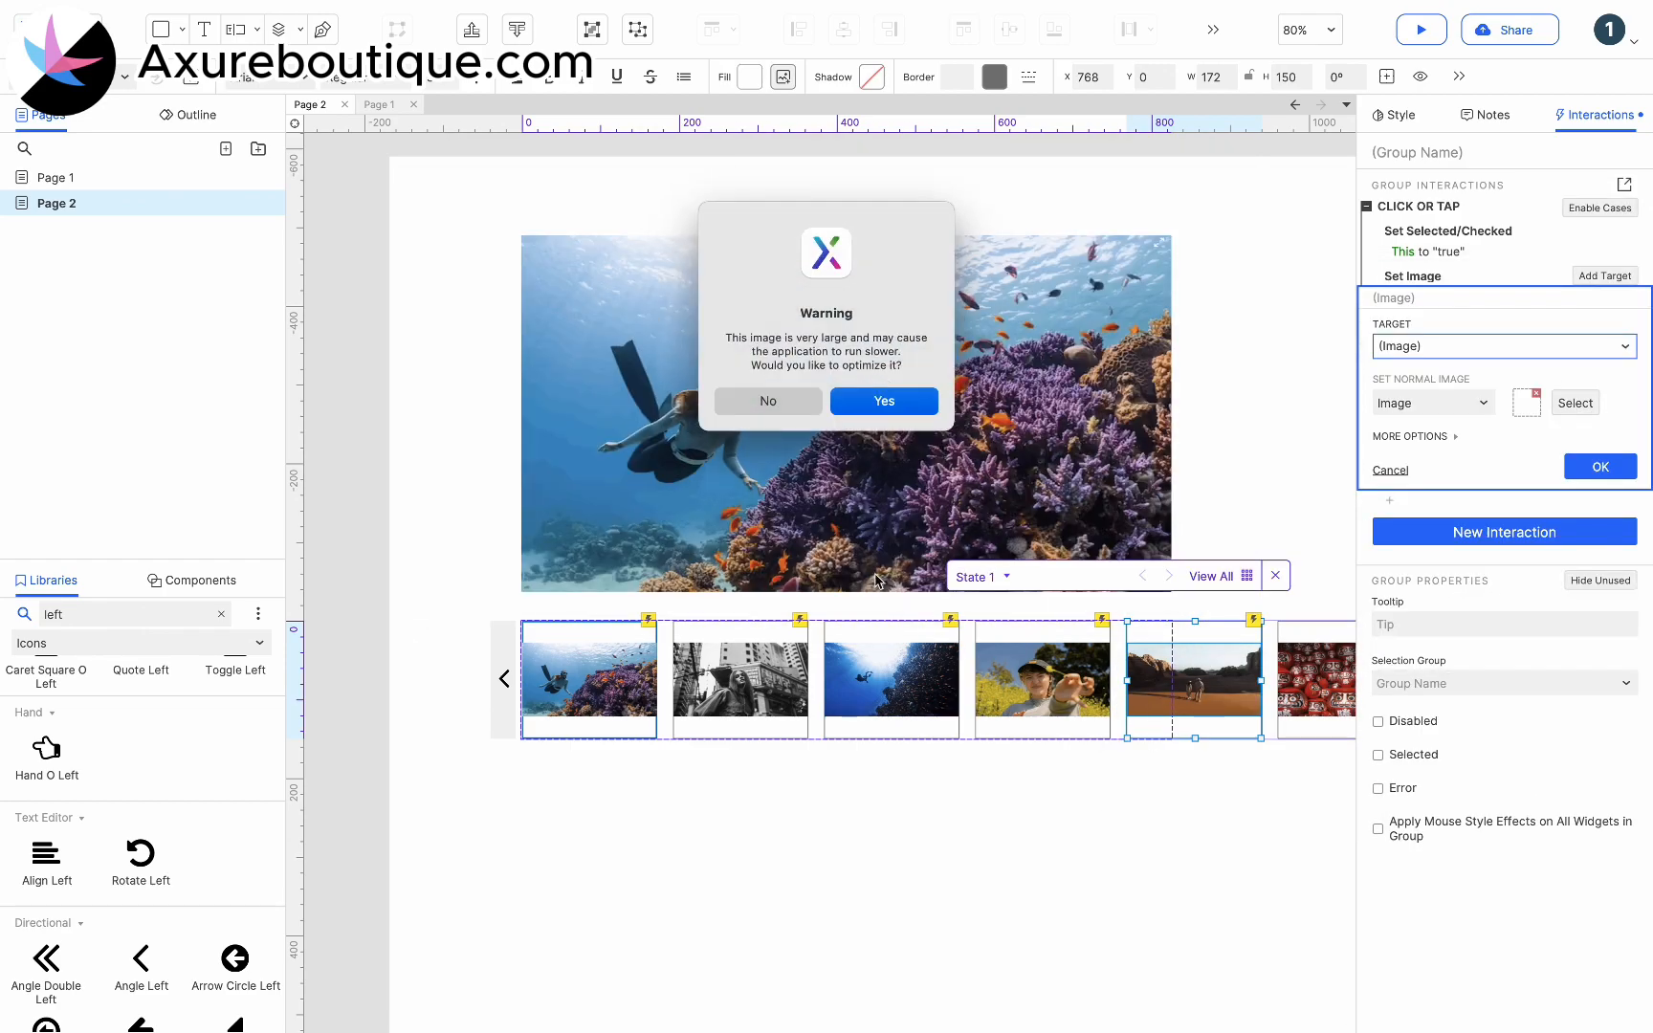
left_click(885, 399)
Step: Add a Set Image action to the sixth thumbnail's Click or Tap that sets the large image to an optimized 6.png
left_click(1150, 650)
left_click(1394, 271)
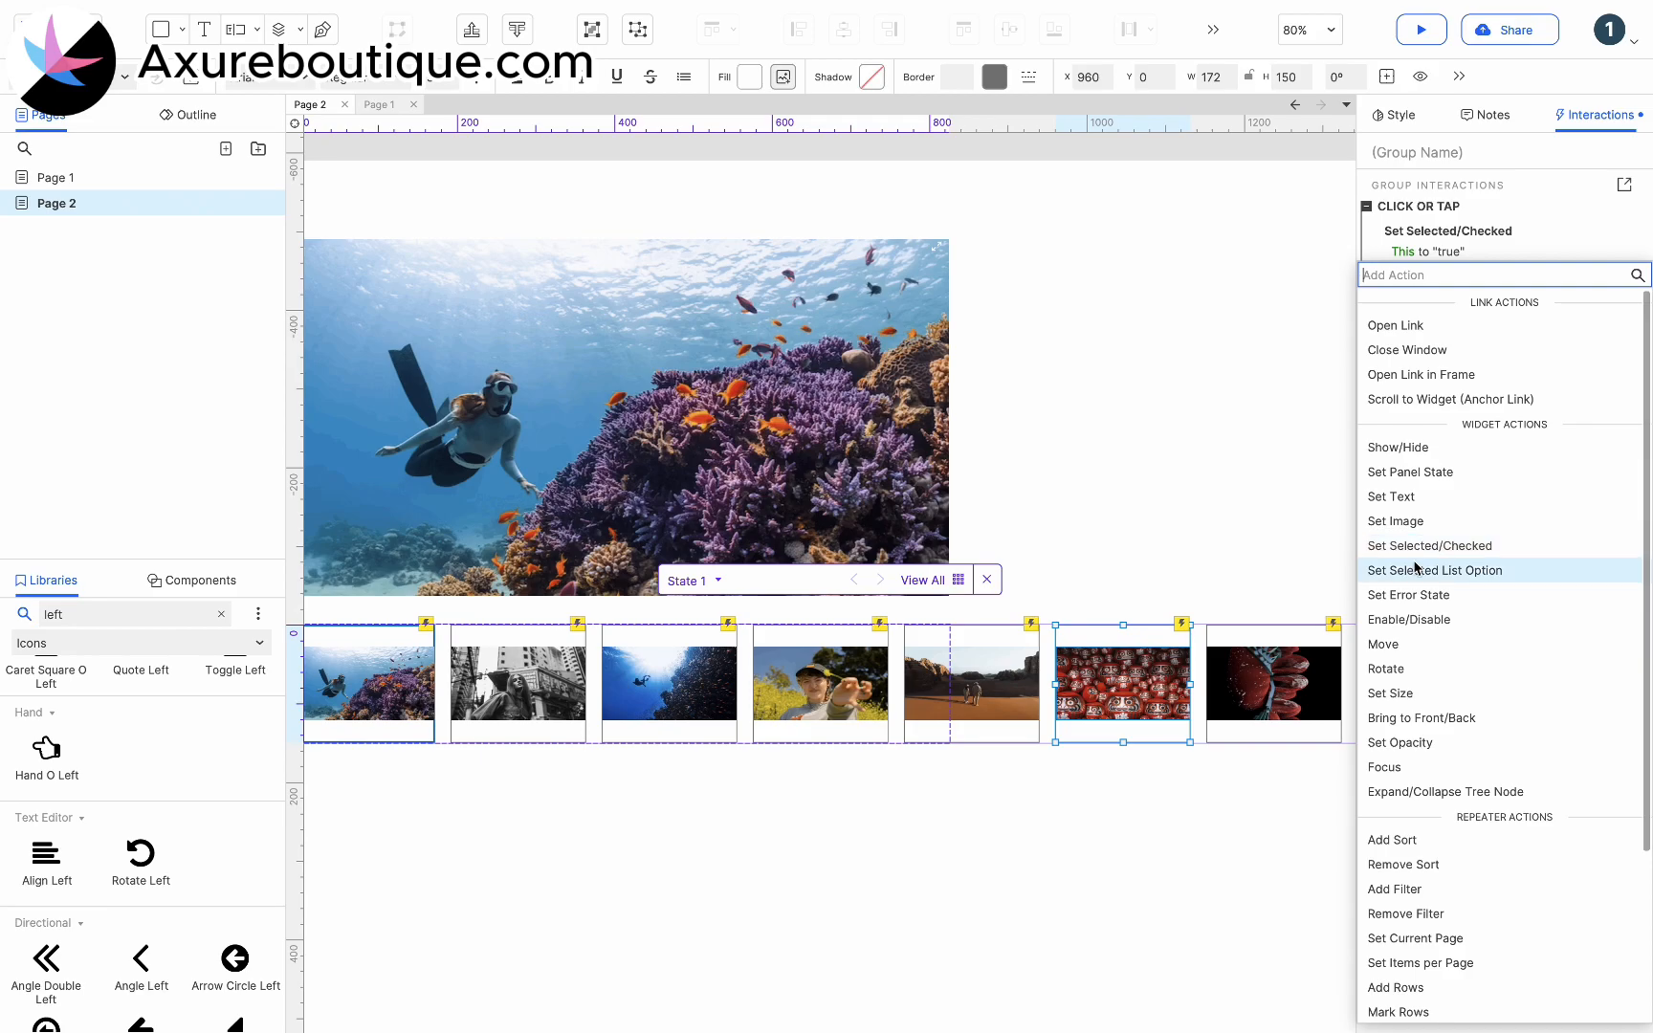
left_click(1395, 521)
scroll(1444, 517, "down", 10)
left_click(1439, 674)
left_click(1575, 403)
left_click(639, 335)
left_click(1162, 561)
left_click(884, 401)
scroll(1044, 543, "right", 4)
left_click(1038, 681)
left_click(1395, 274)
left_click(1420, 541)
scroll(1444, 574, "down", 10)
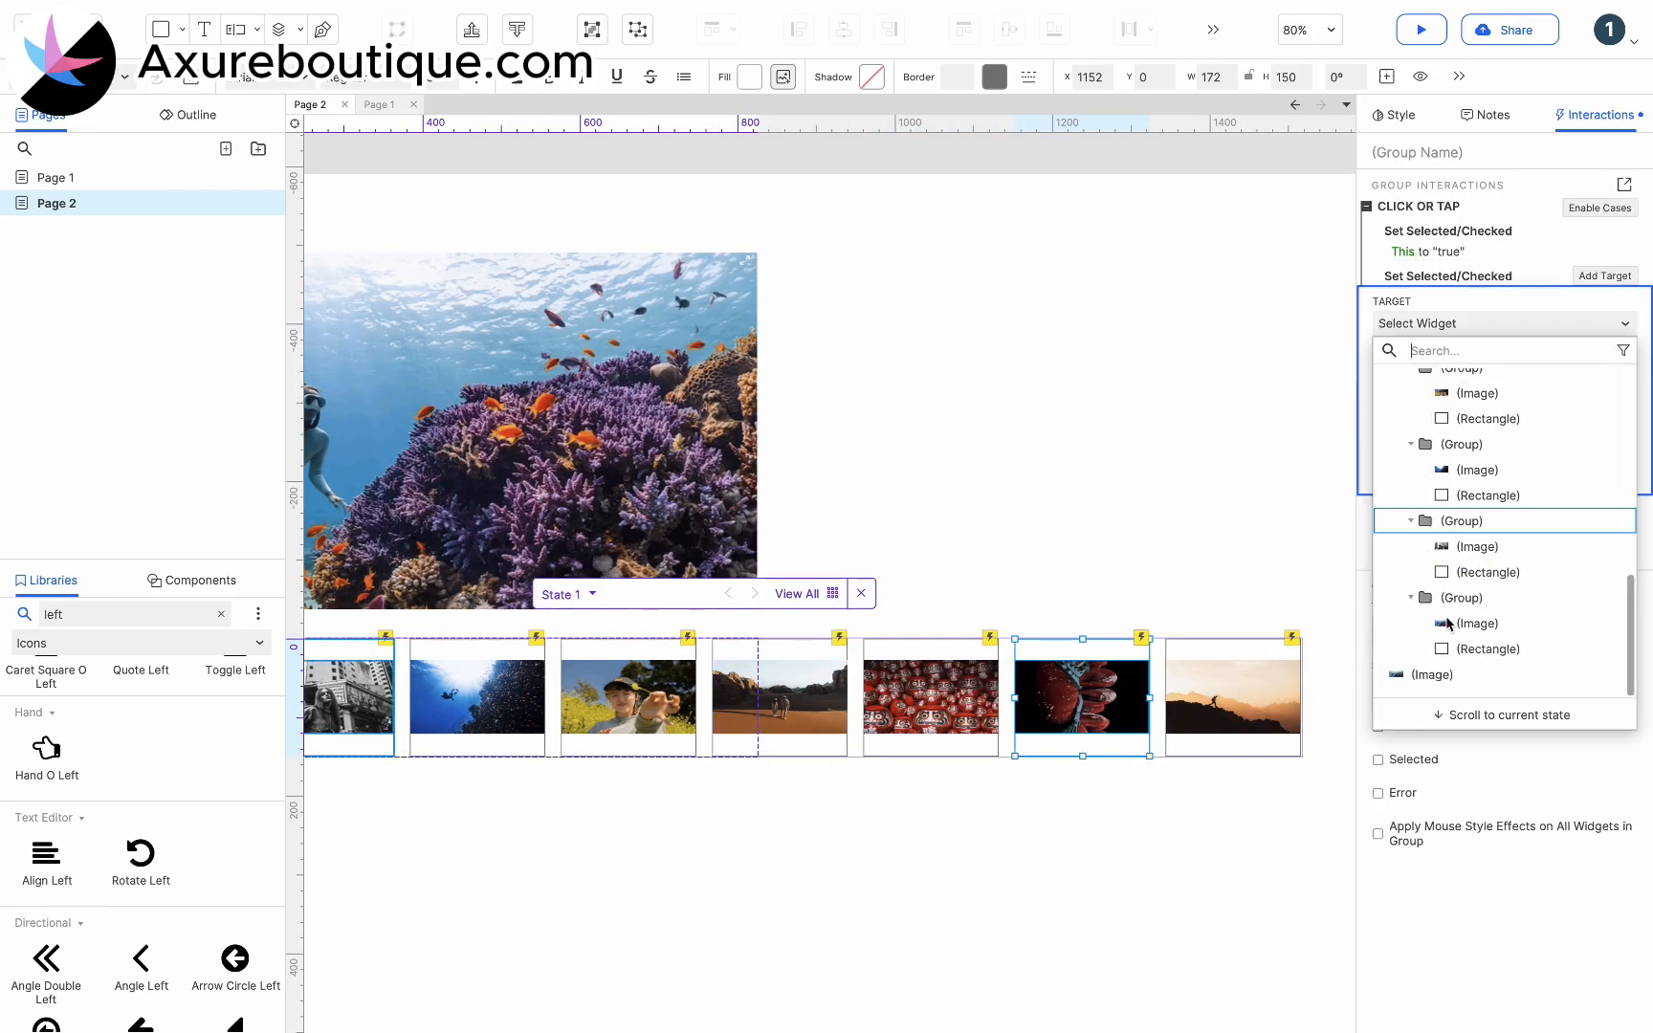
left_click(1476, 622)
left_click(1591, 496)
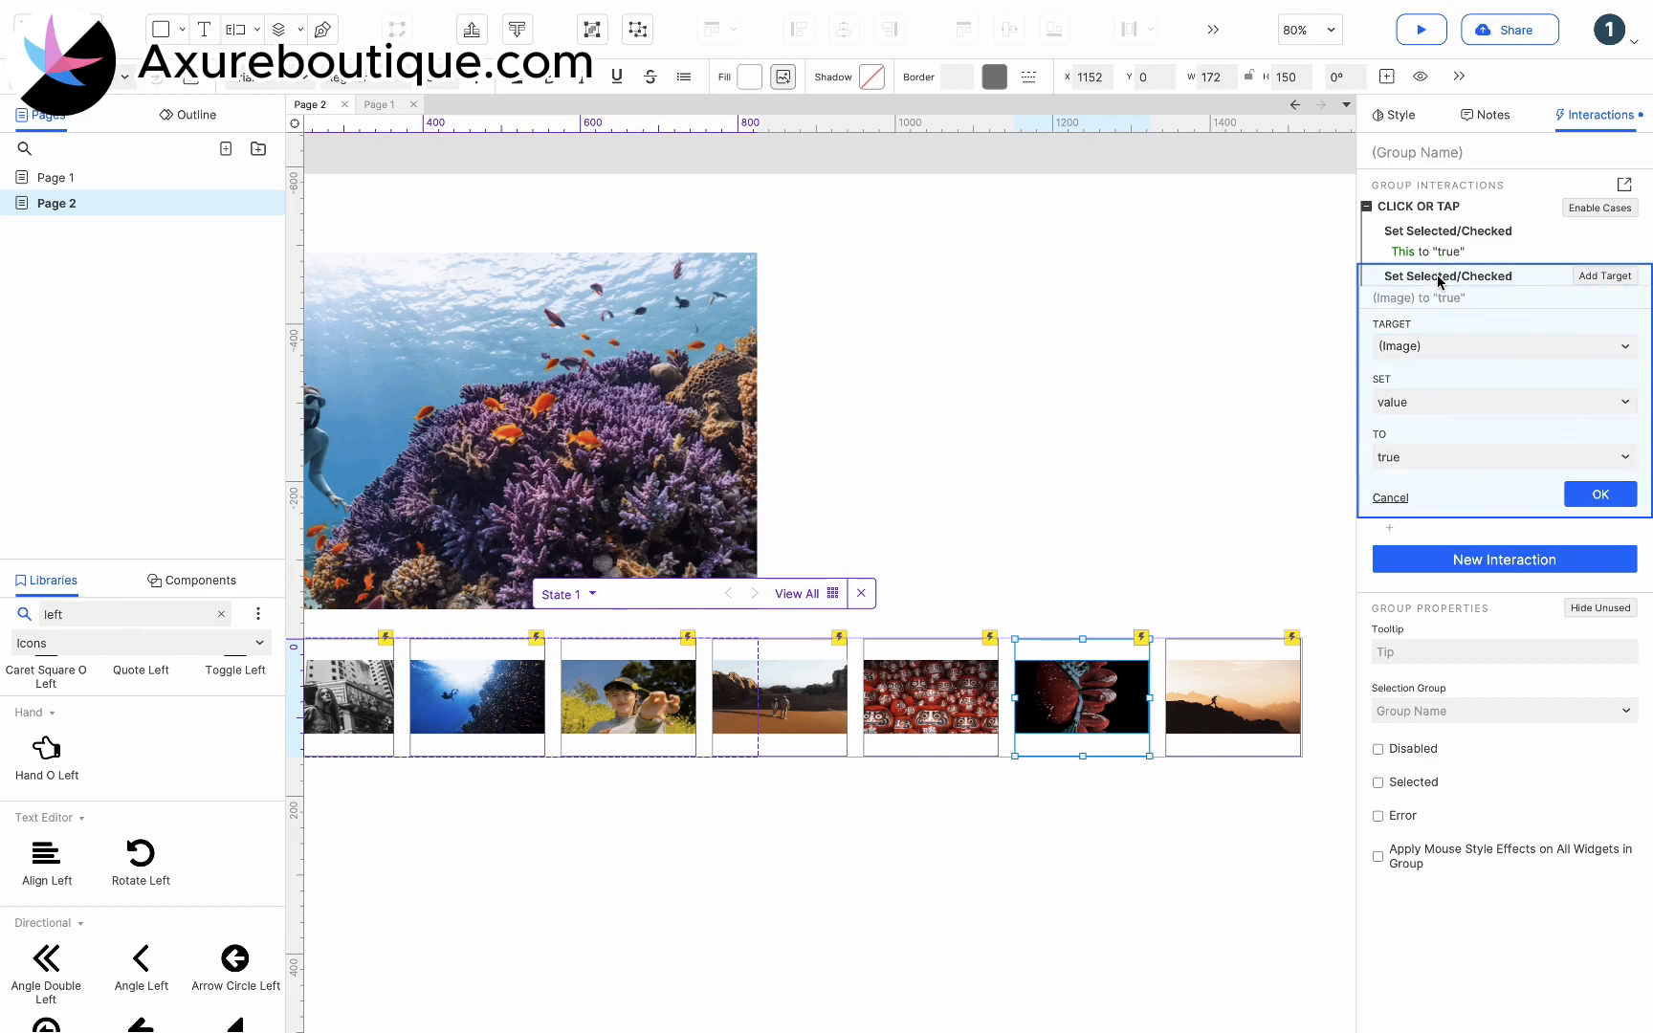
Step: Add a Set Image action to the seventh thumbnail's Click or Tap that sets the large image to an optimized 7.png
left_click(1406, 276)
left_click(1412, 520)
left_click(1446, 543)
left_click(1577, 406)
double_click(654, 357)
left_click(884, 401)
Step: Add a Set Image action to the eighth thumbnail's Click or Tap that sets the large image to an optimized 8.png
left_click(1218, 685)
left_click(1384, 268)
left_click(1425, 529)
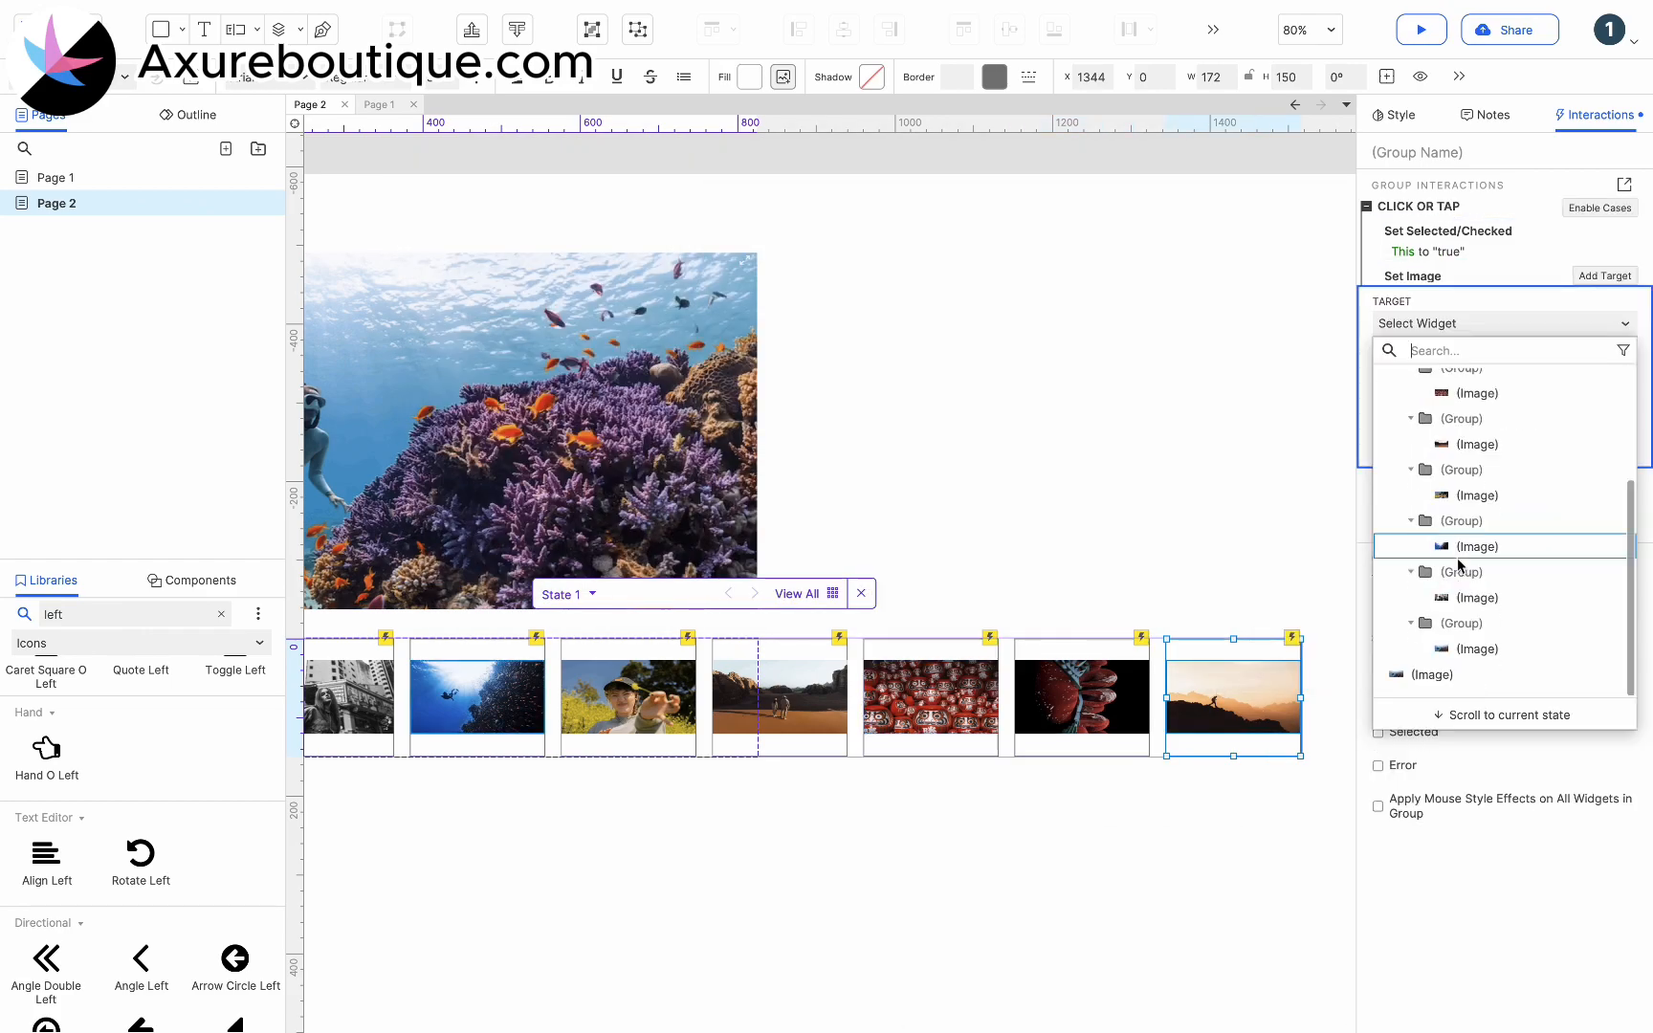
left_click(1467, 542)
left_click(1575, 403)
double_click(645, 377)
left_click(884, 401)
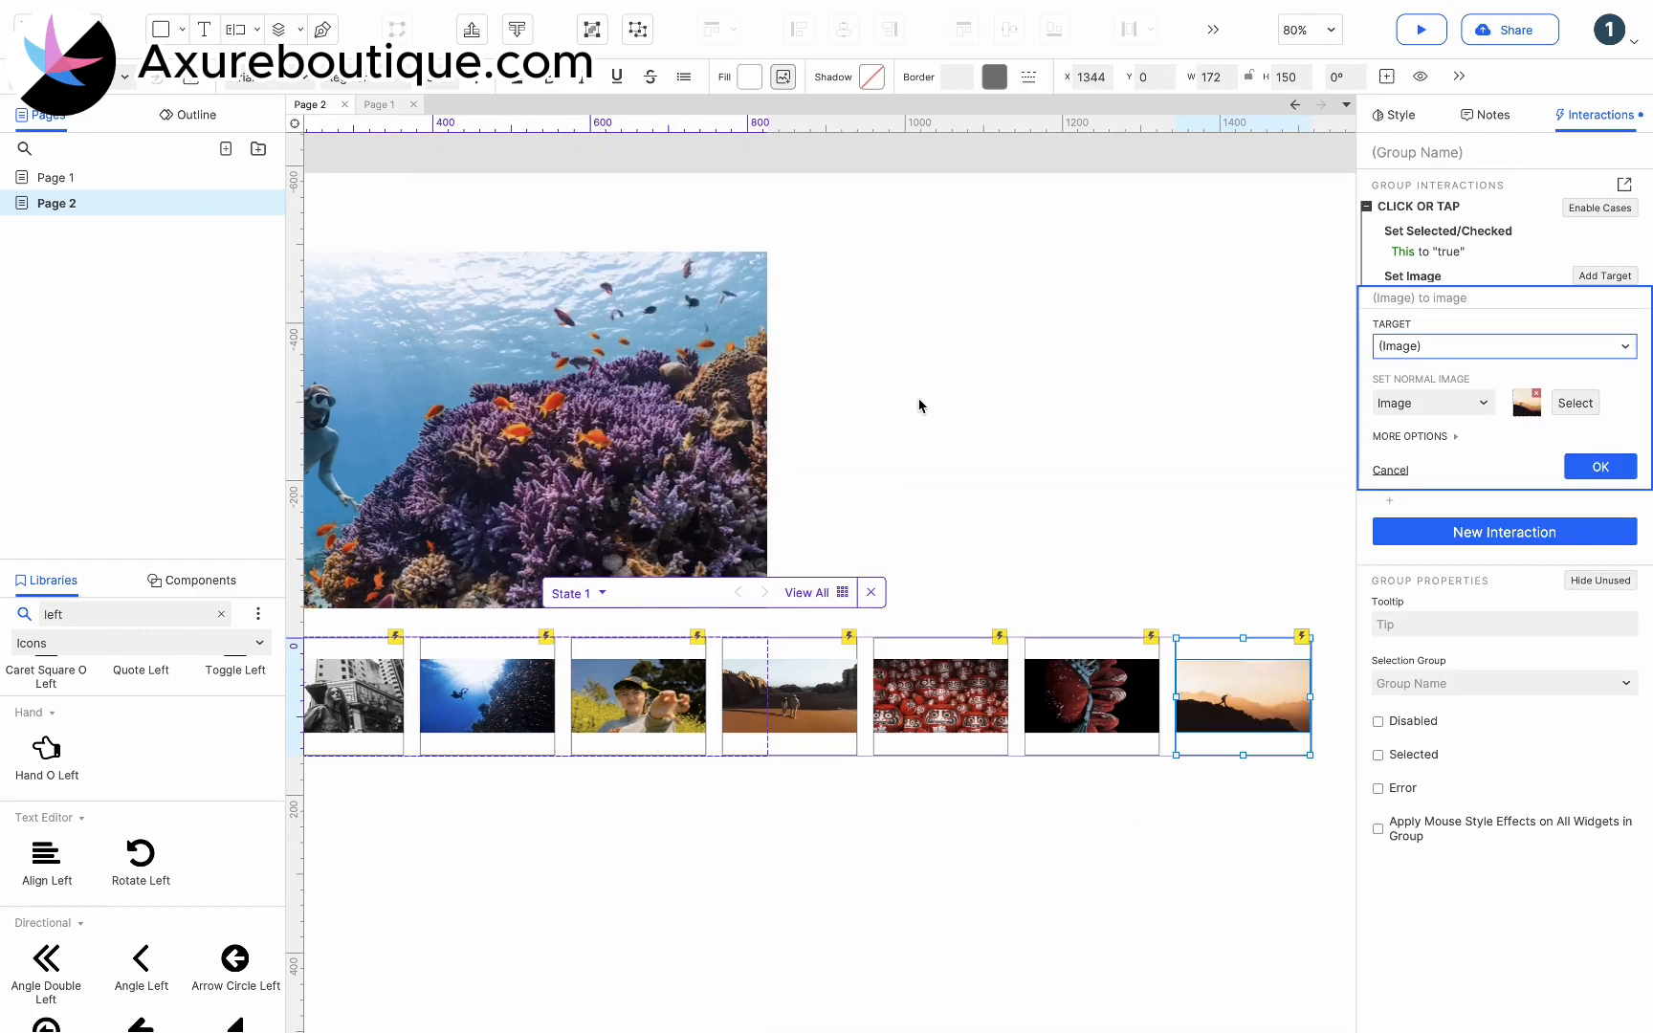
Step: Leave the thumbnail panel's editing and add a Move action targeting the Scroll panel to the previous arrow's Click or Tap
scroll(646, 781, "left", 10)
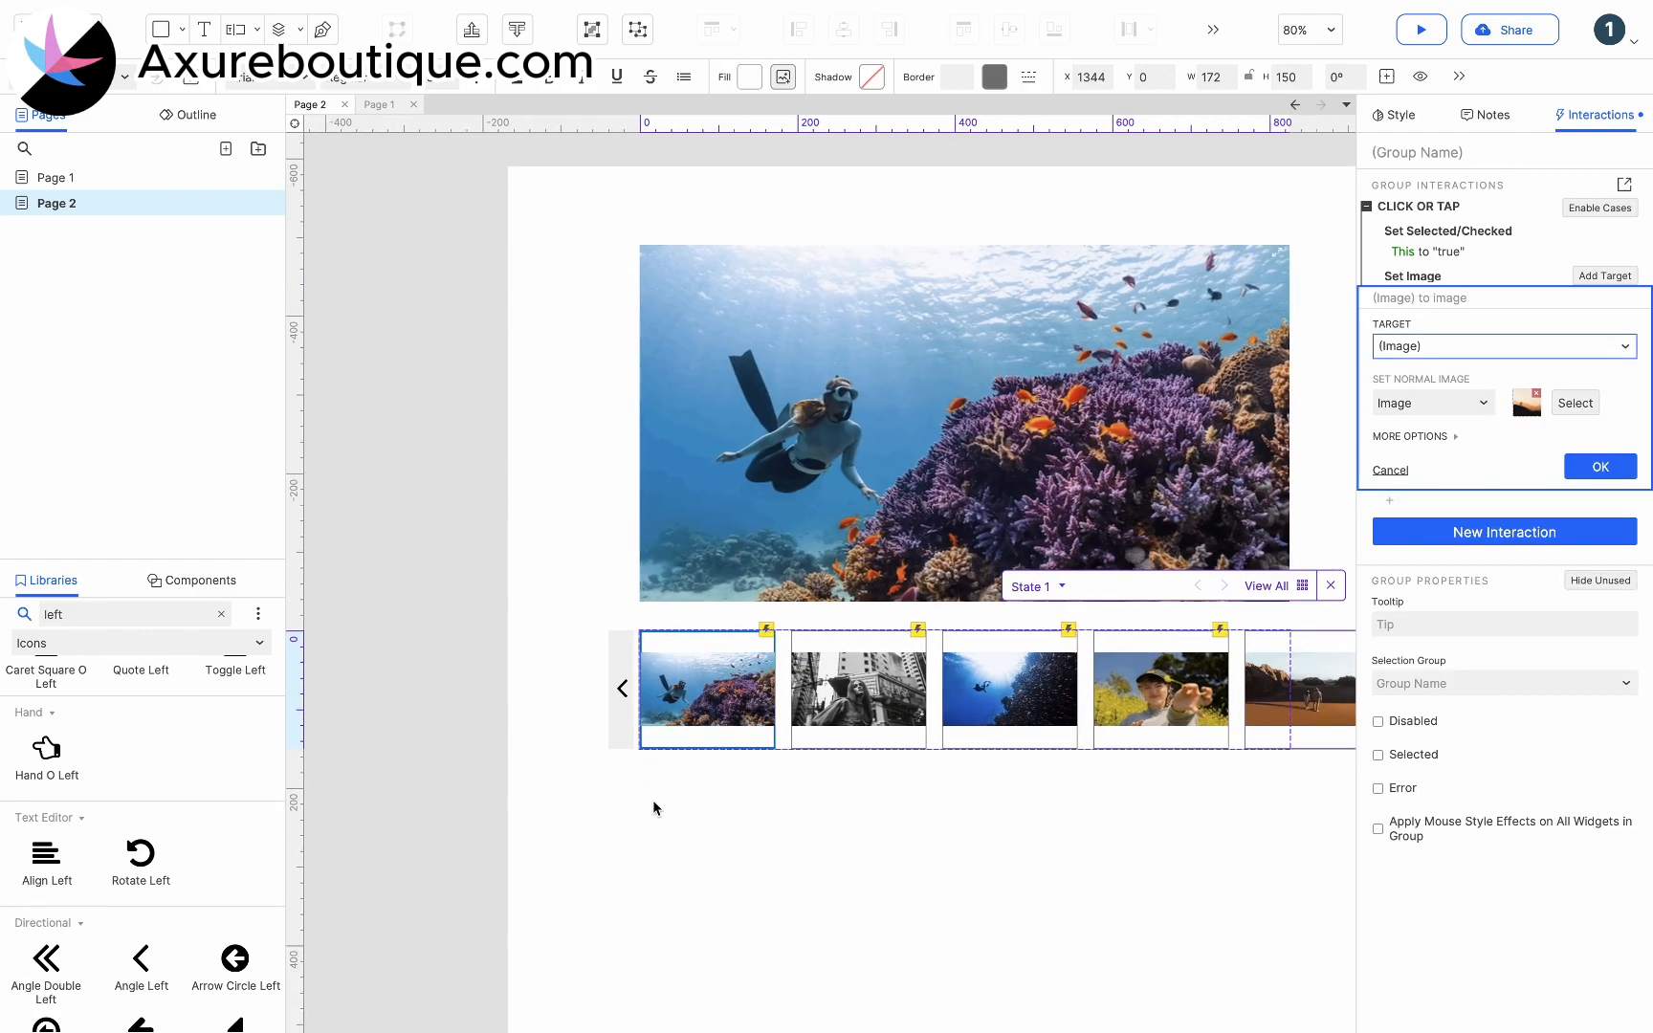
left_click(653, 803)
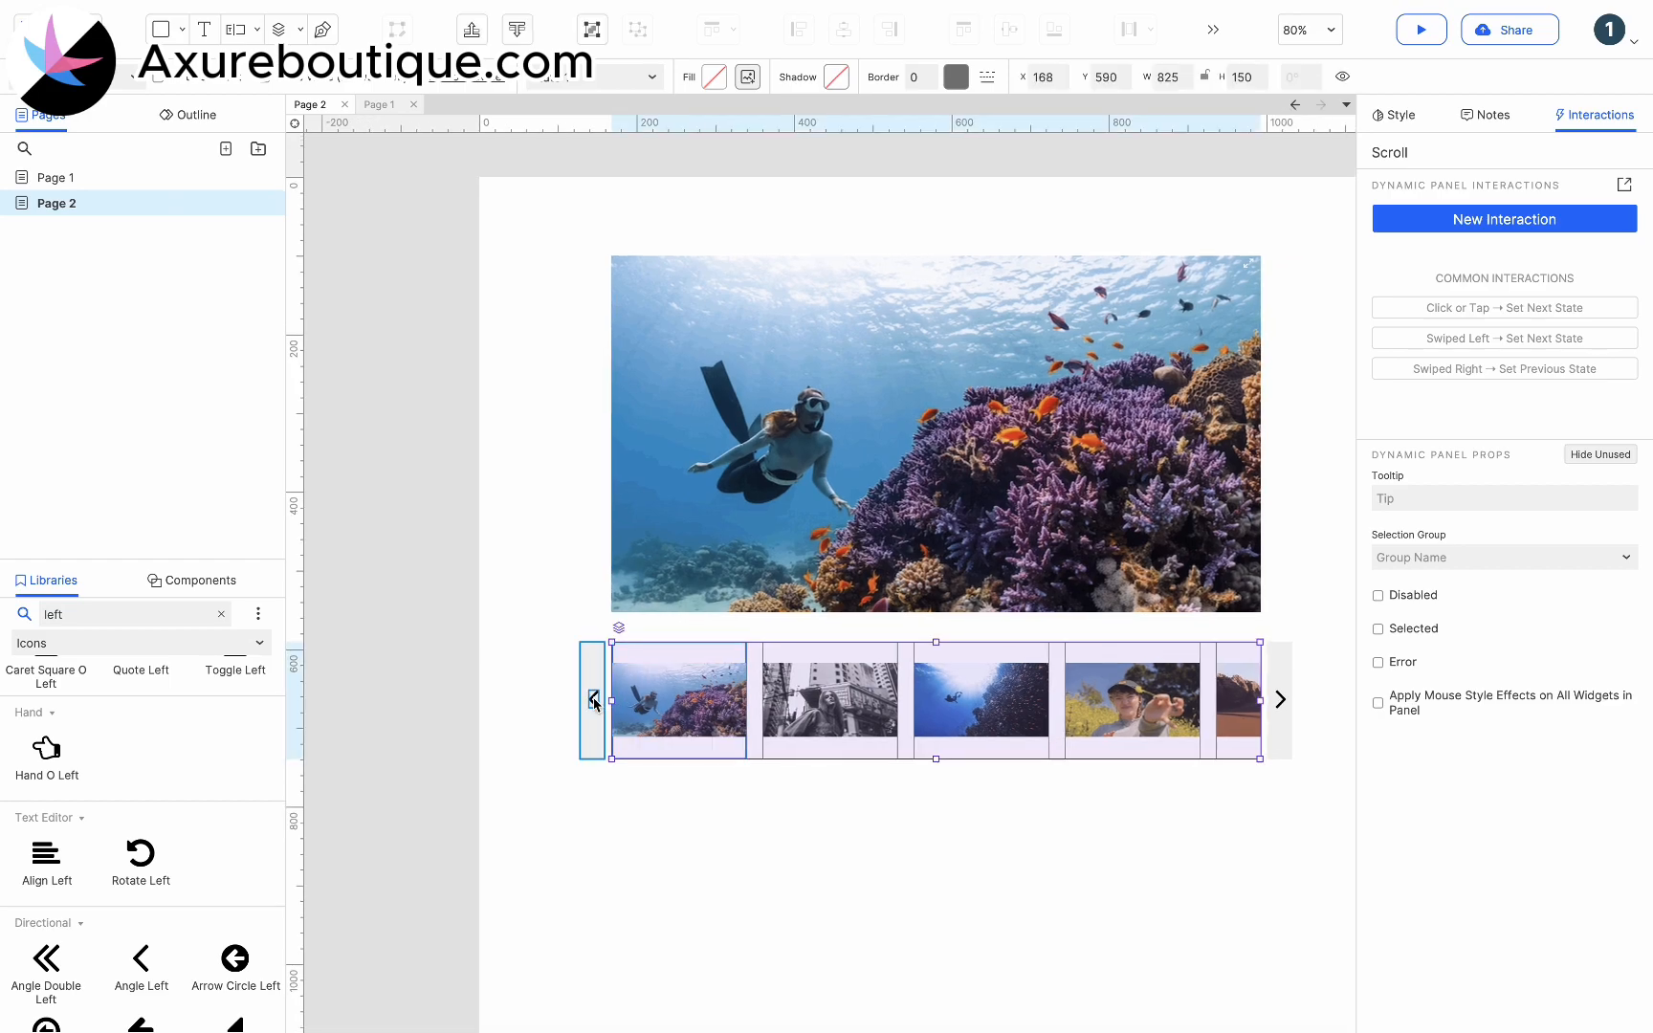
left_click(600, 701)
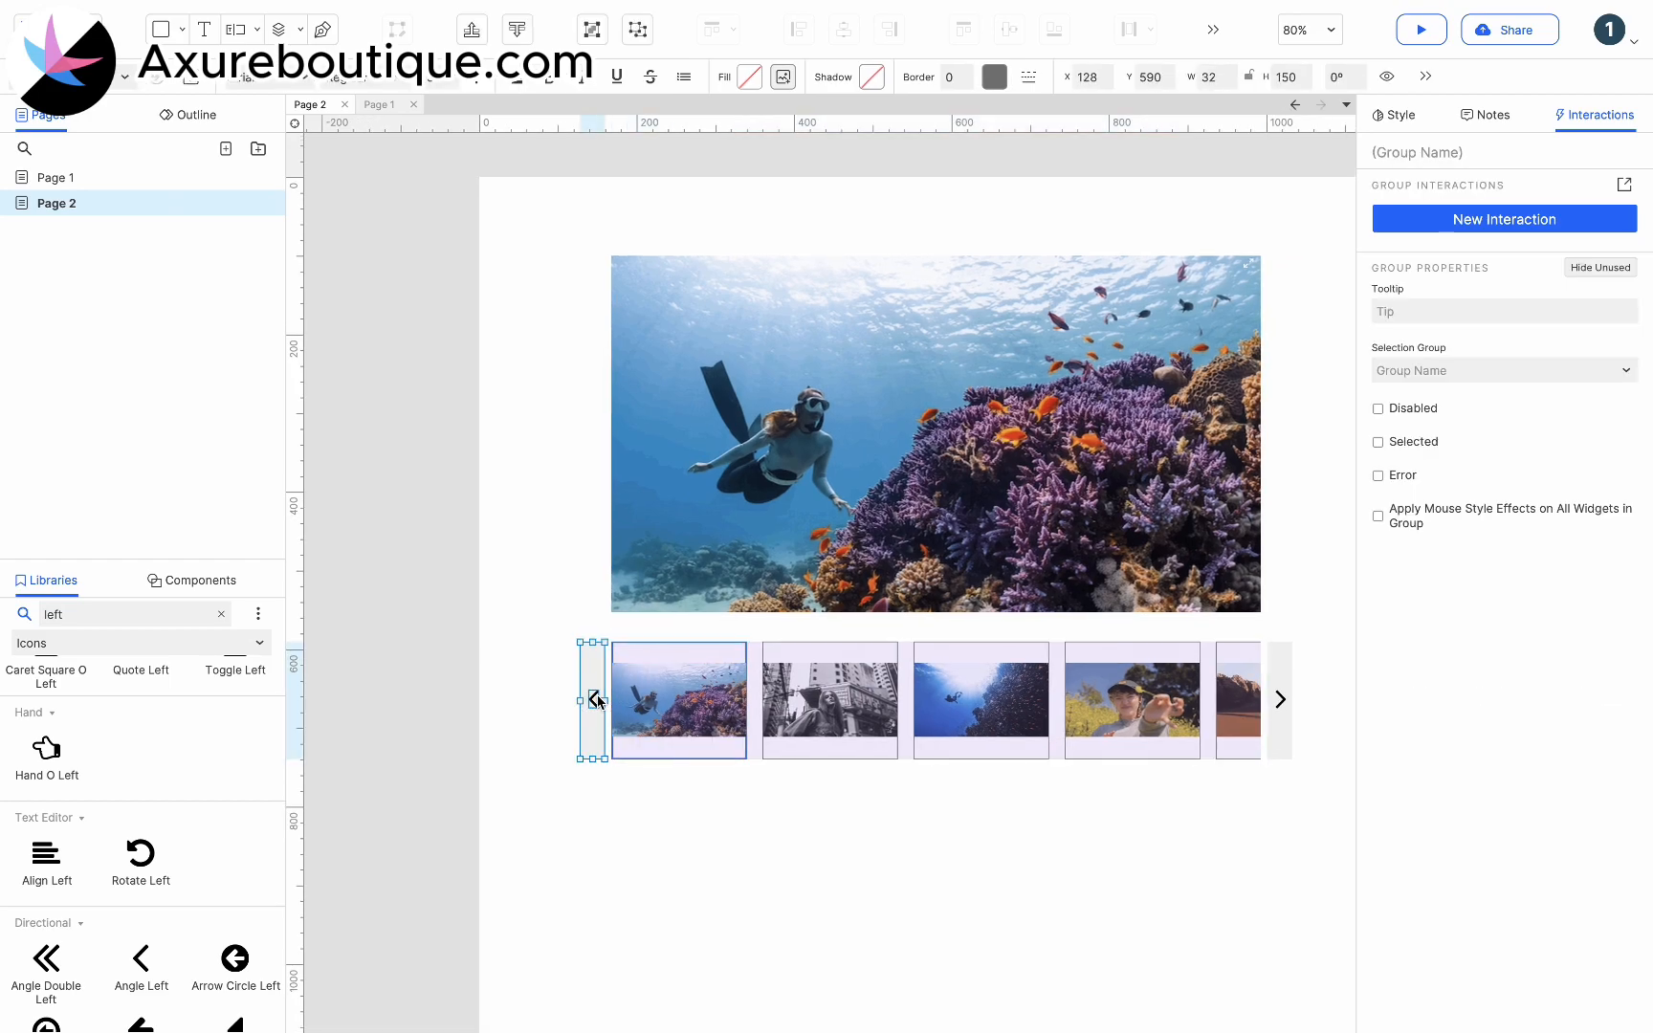
left_click(1492, 220)
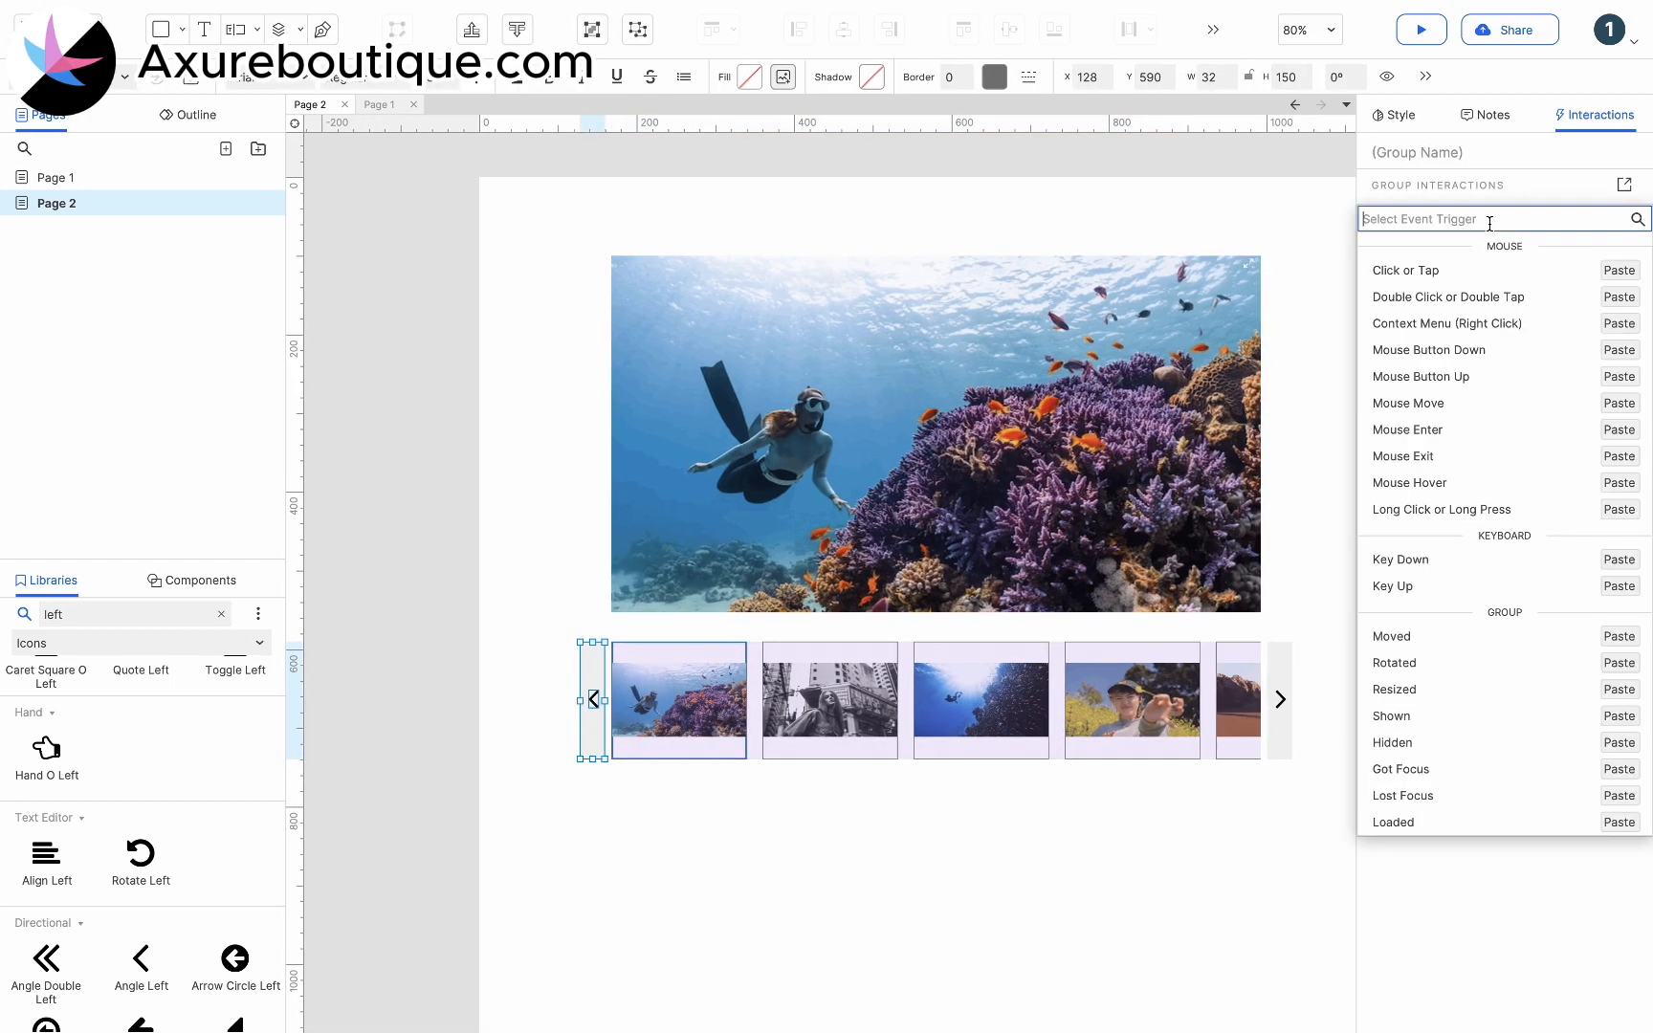
left_click(1456, 270)
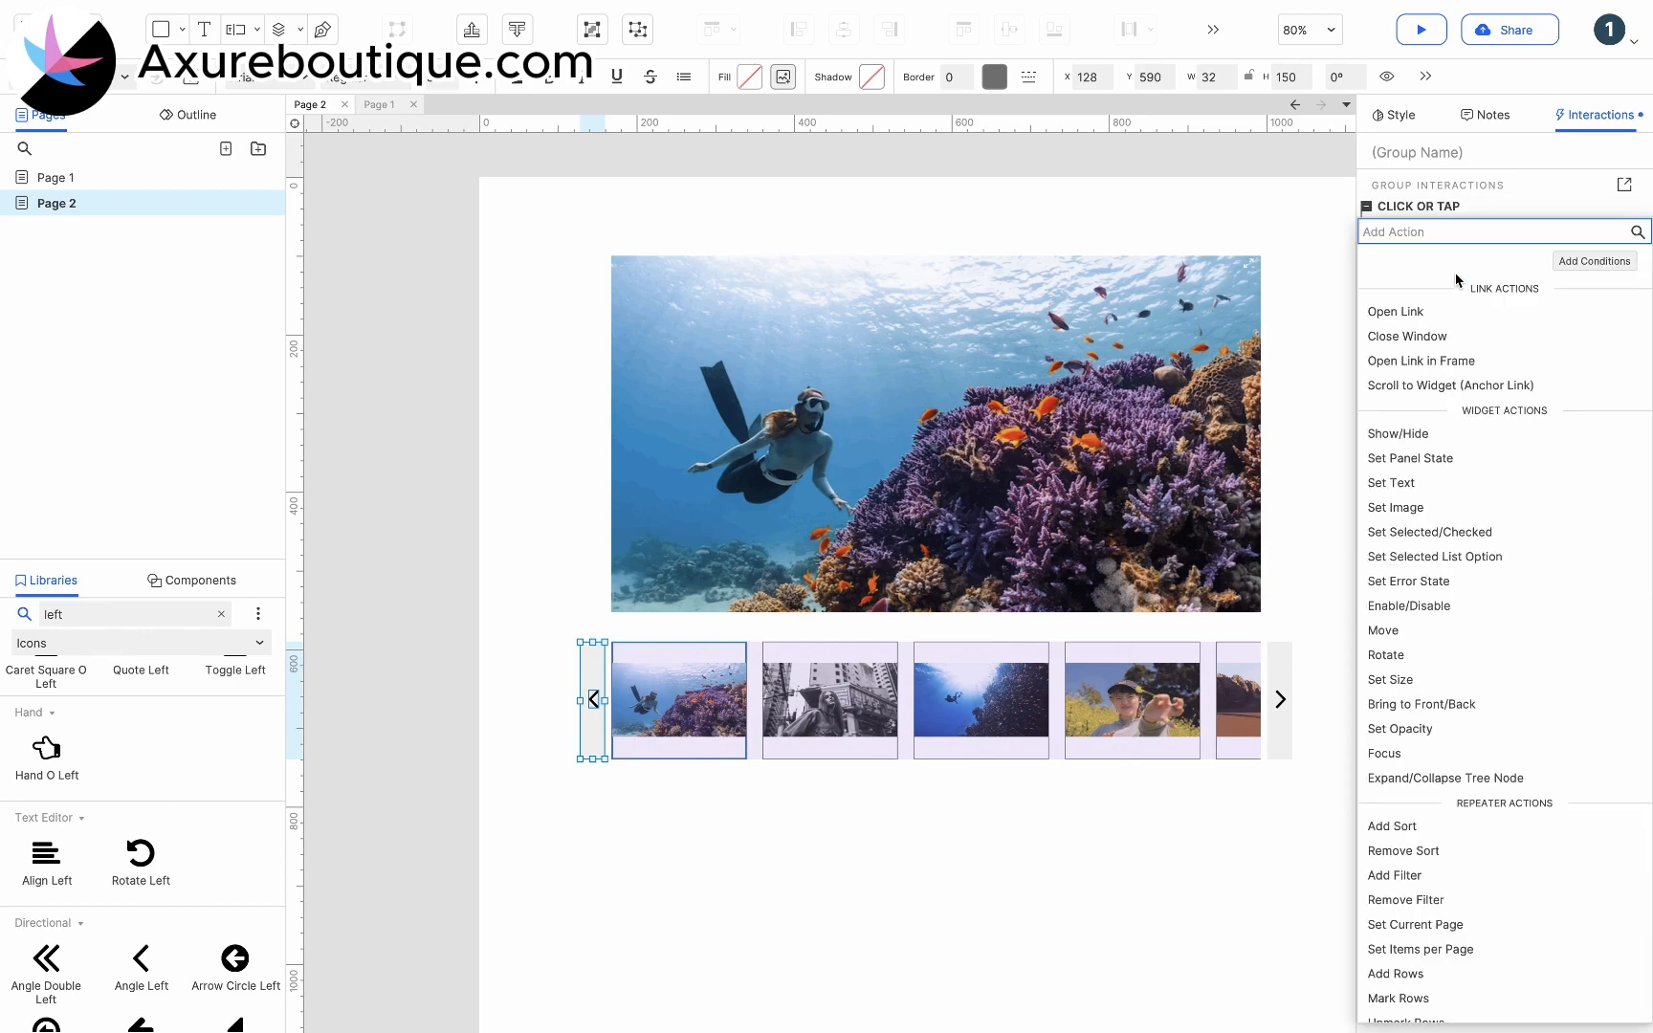
left_click(1409, 629)
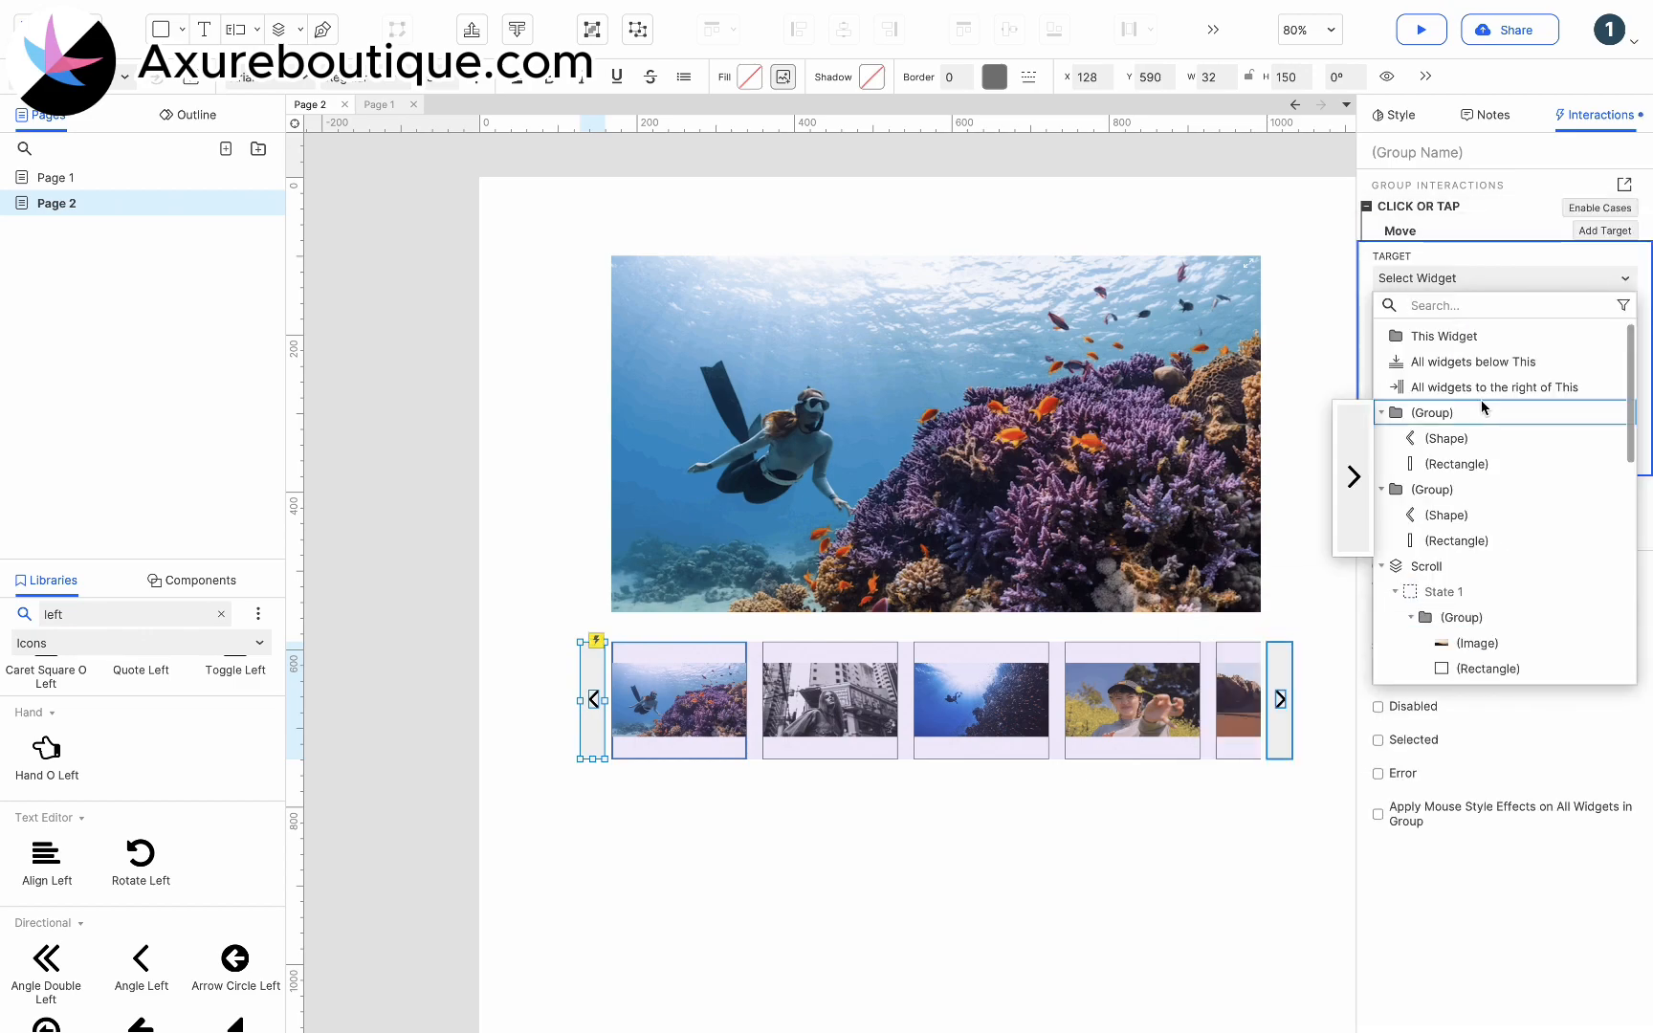
left_click(1425, 567)
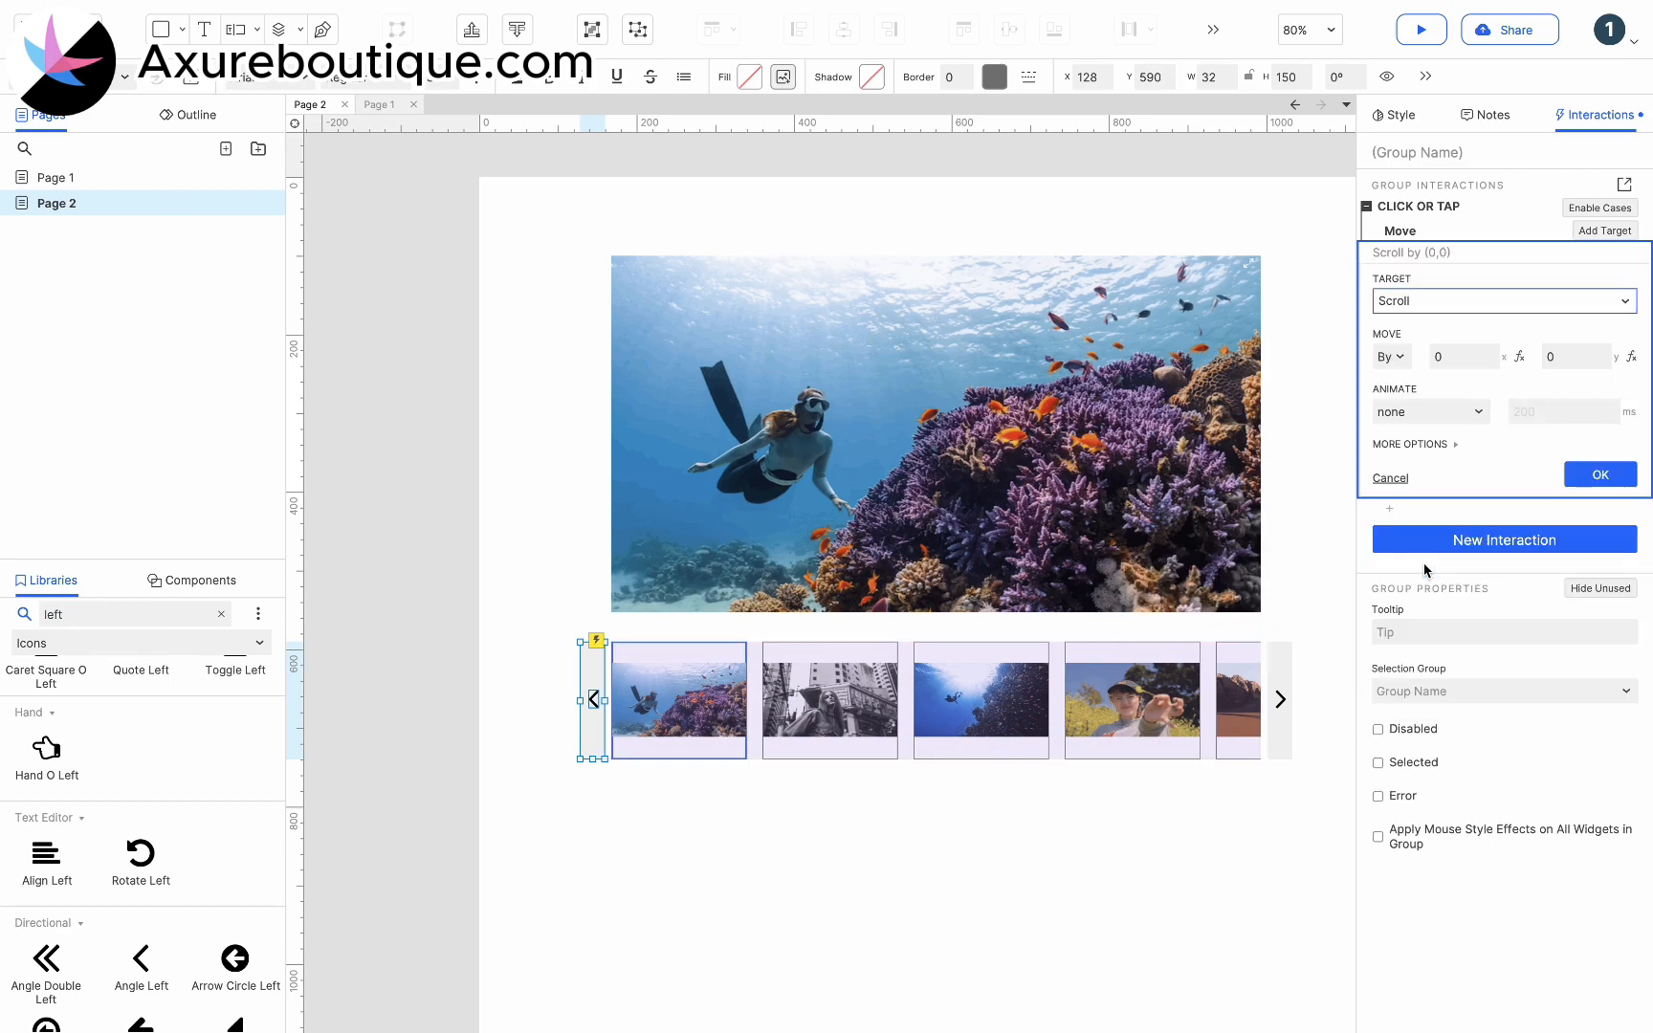
Step: Set the previous arrow's Move to -182 in x with an empty y and a linear 200 ms animation
left_click(1467, 357)
type("-18")
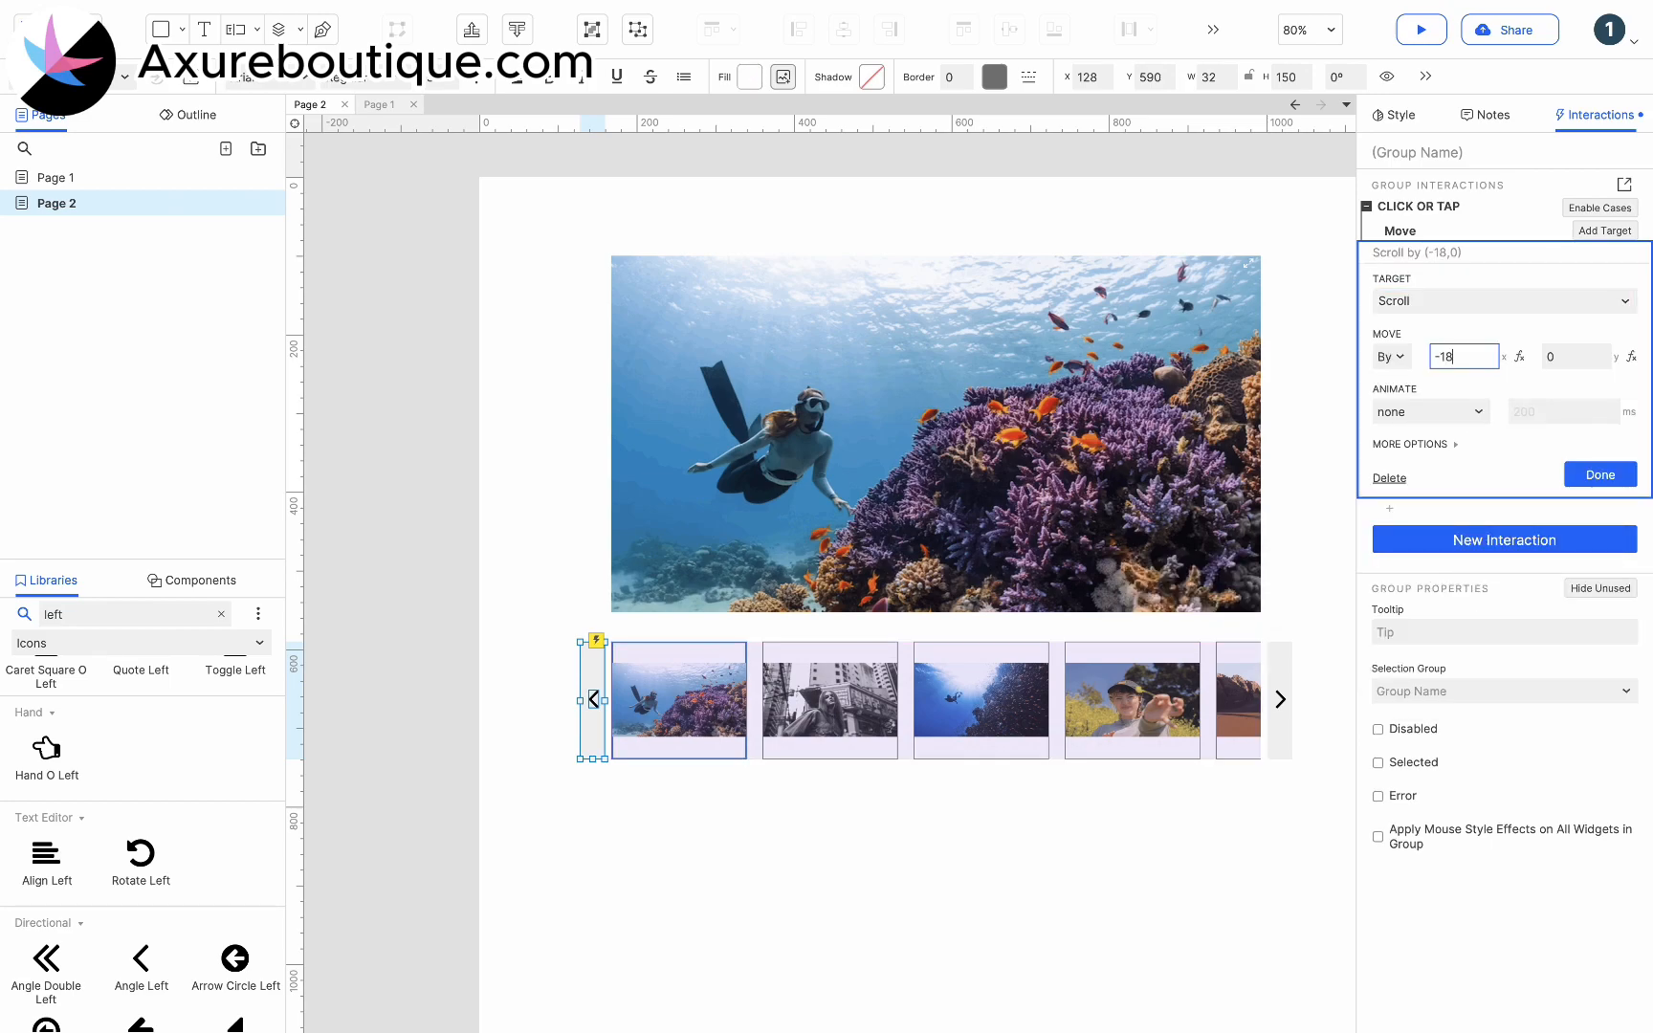
left_click(1452, 411)
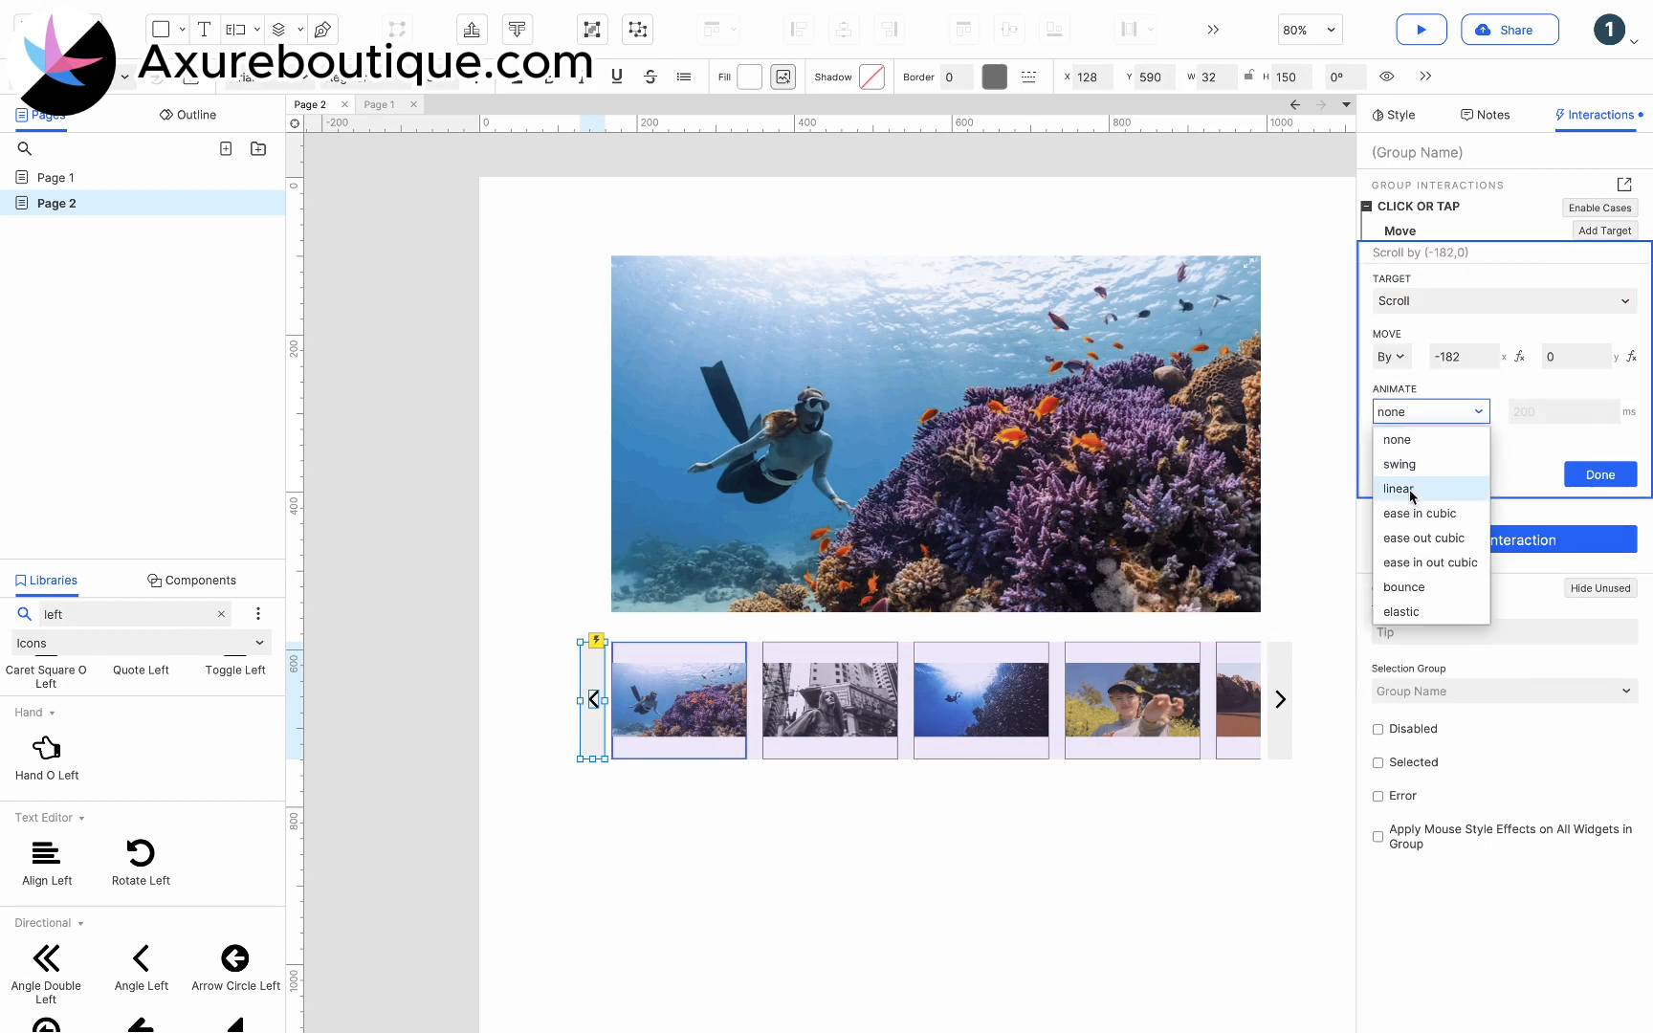
left_click(1402, 484)
left_click(1606, 476)
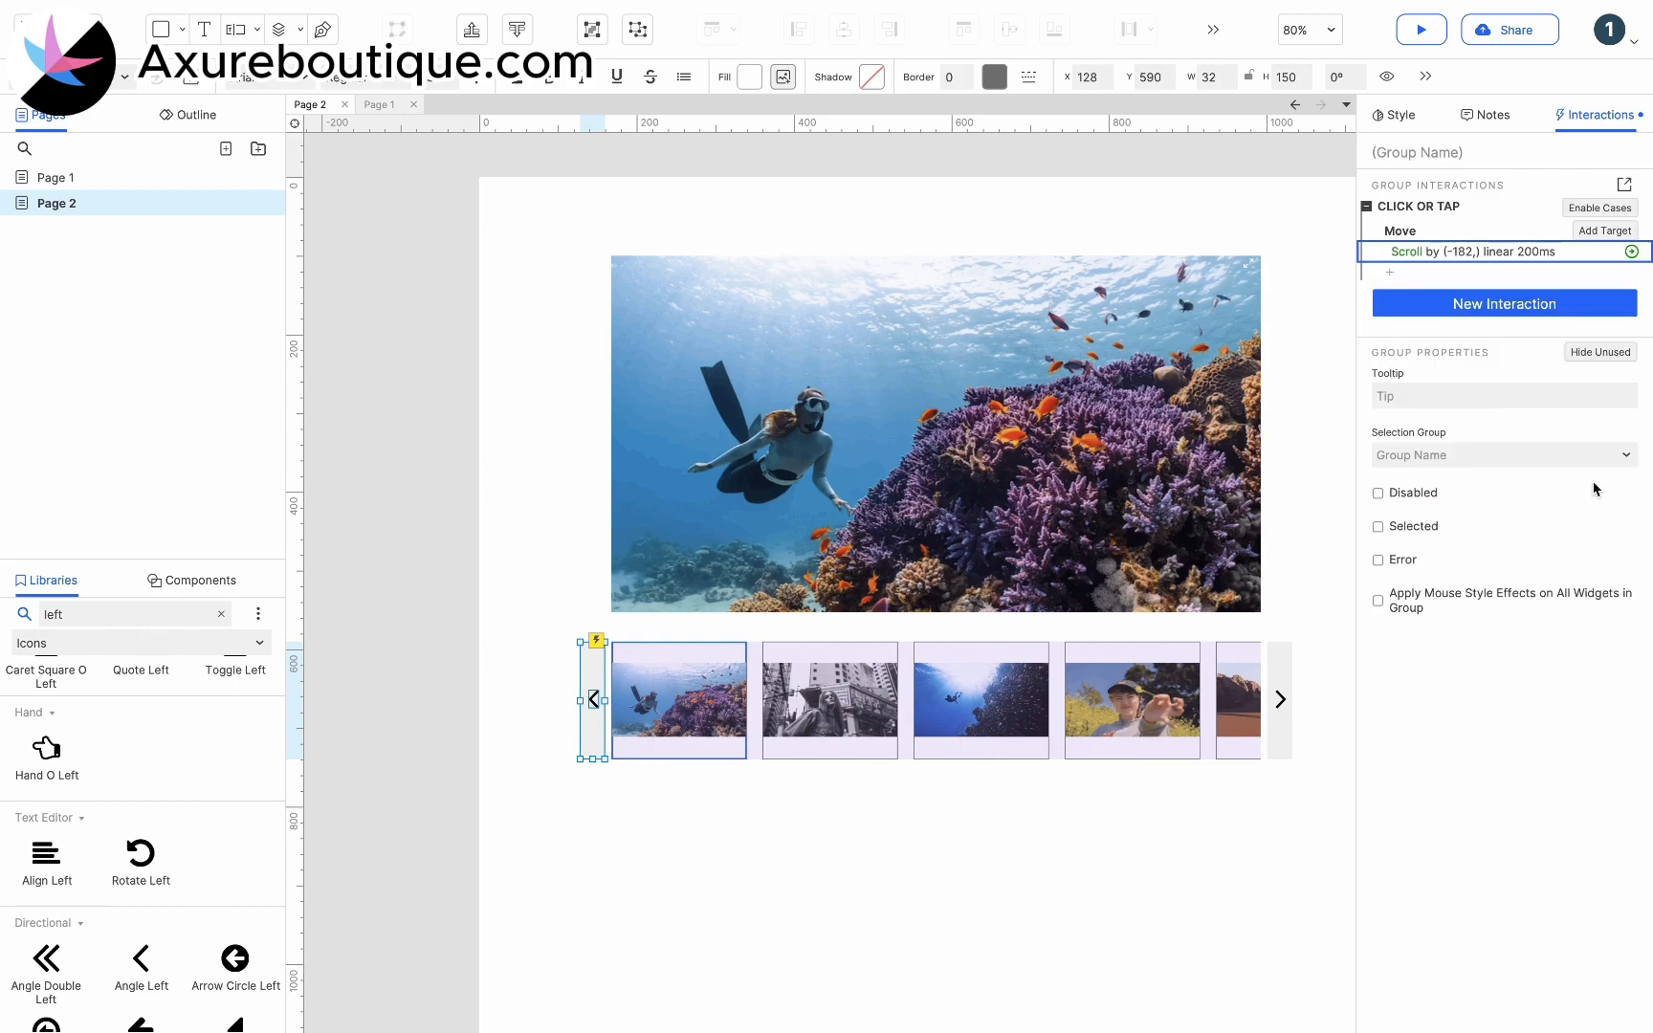
left_click(757, 689)
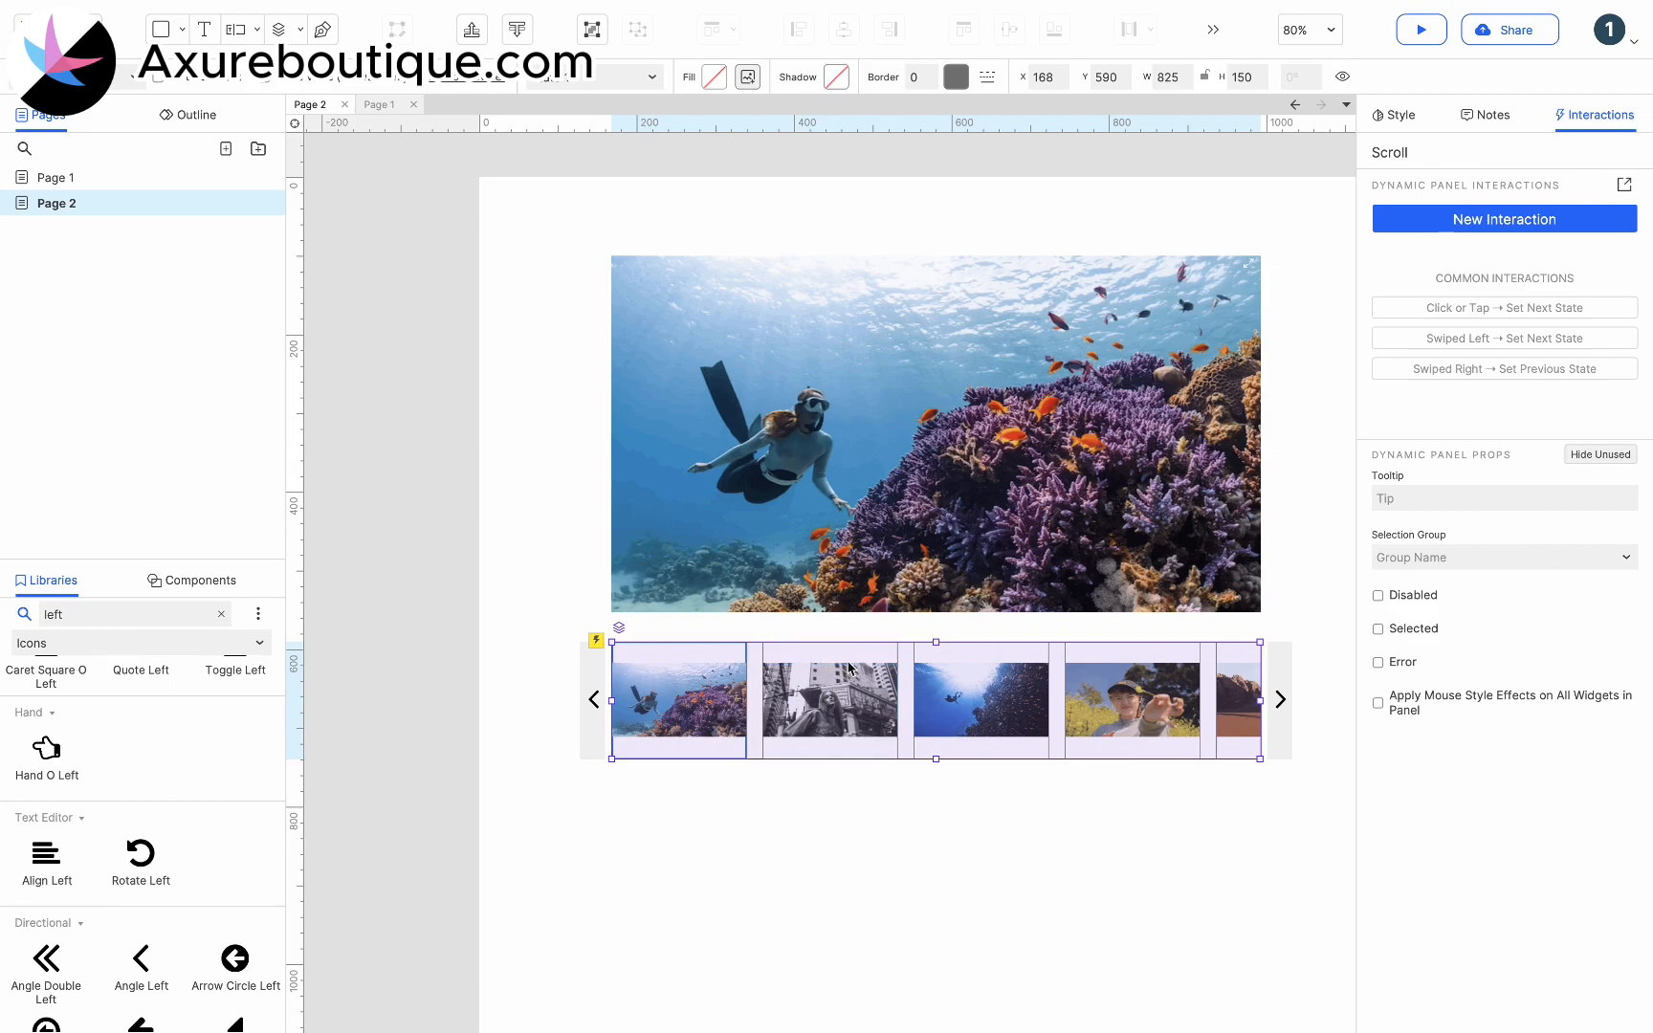
double_click(827, 695)
scroll(846, 669, "down", 3)
left_click(945, 746)
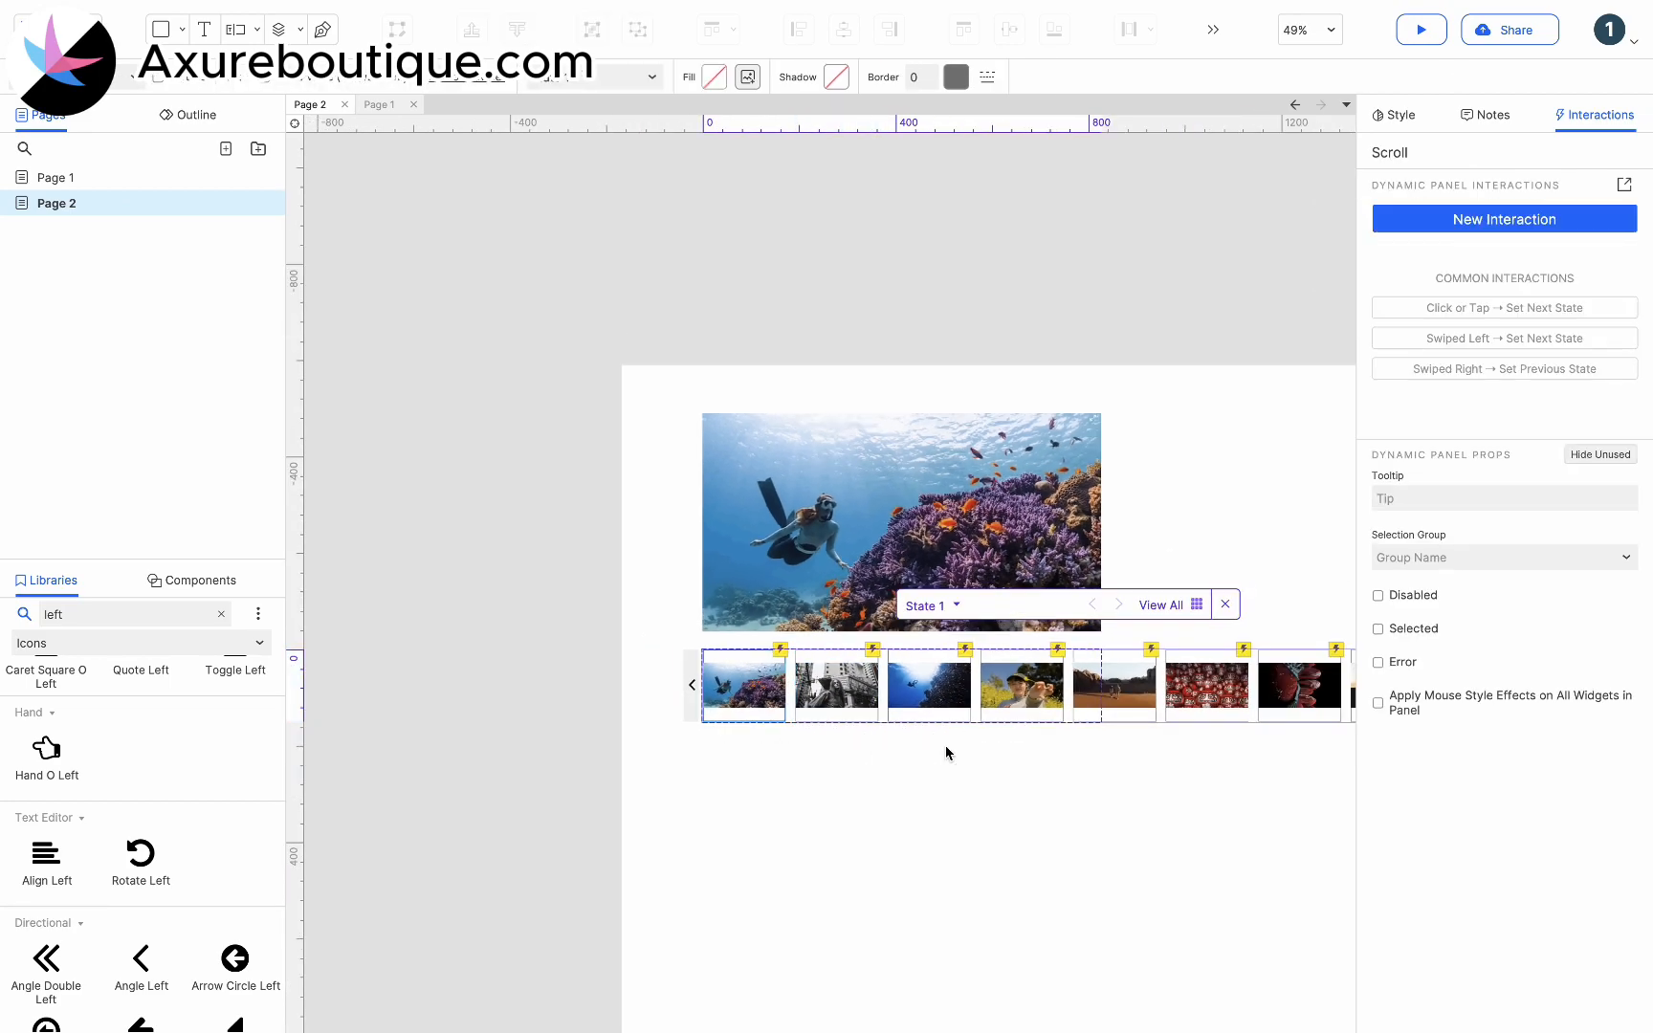
scroll(945, 746, "up", 2)
double_click(945, 746)
Step: Inside the Scroll panel, convert all eight thumbnails into one nested dynamic panel
left_click(1024, 688)
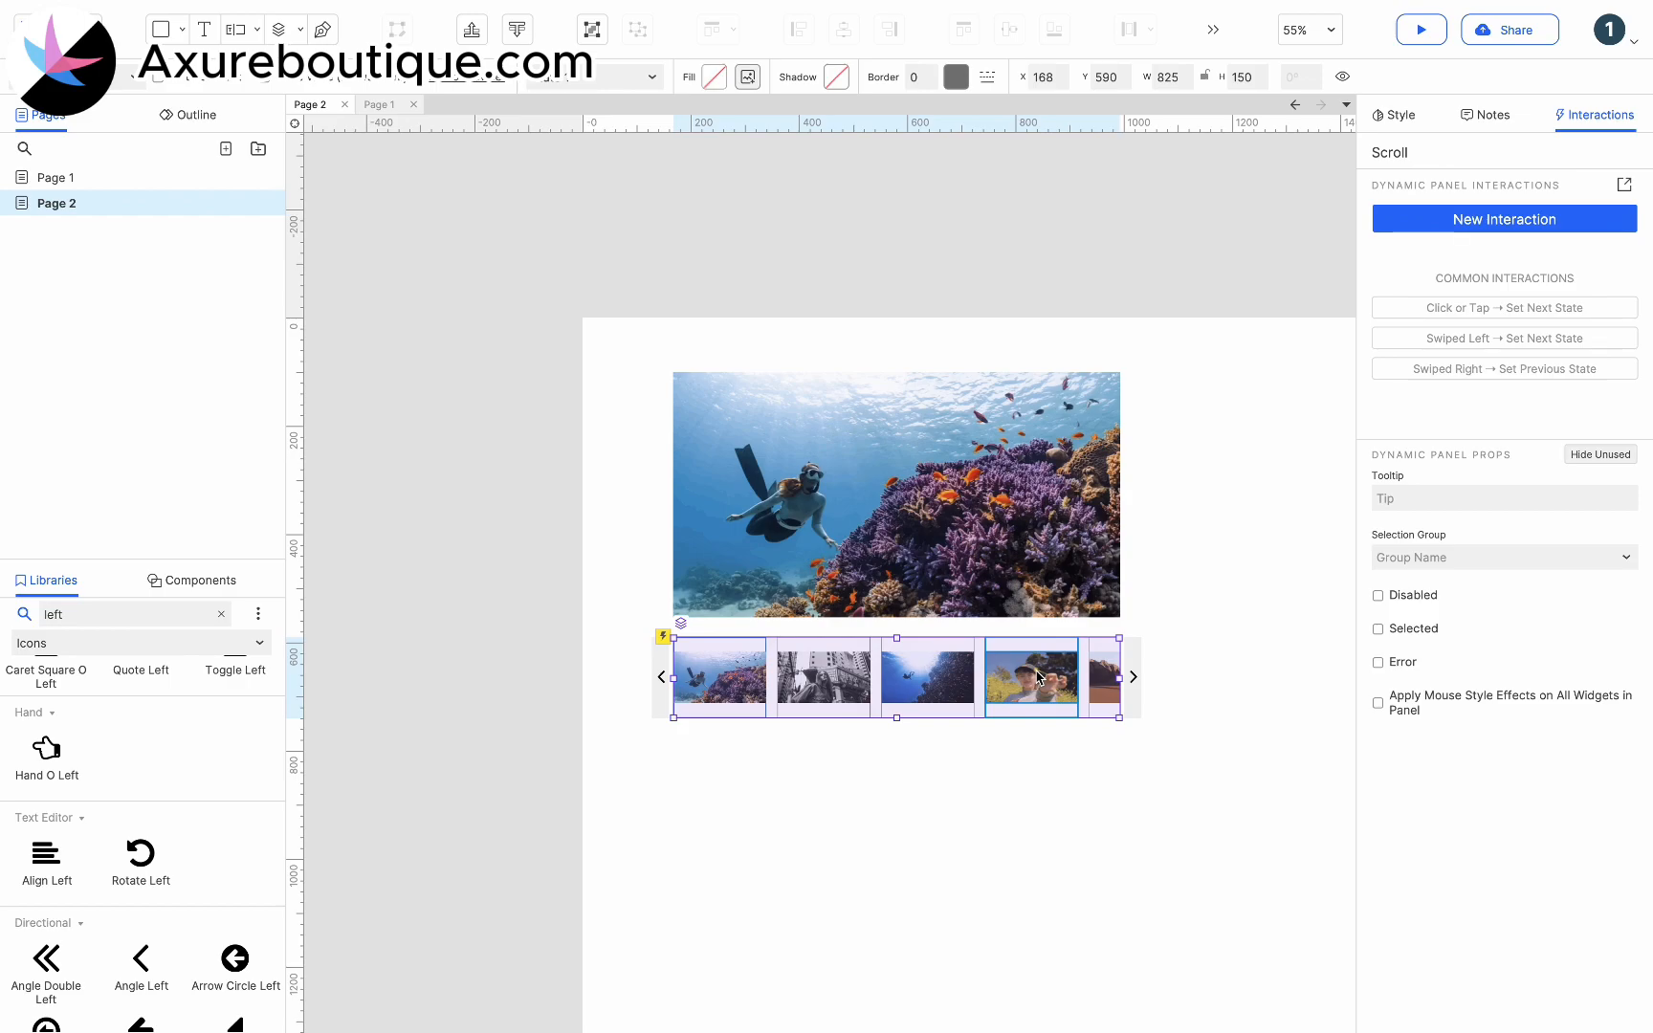
double_click(1038, 676)
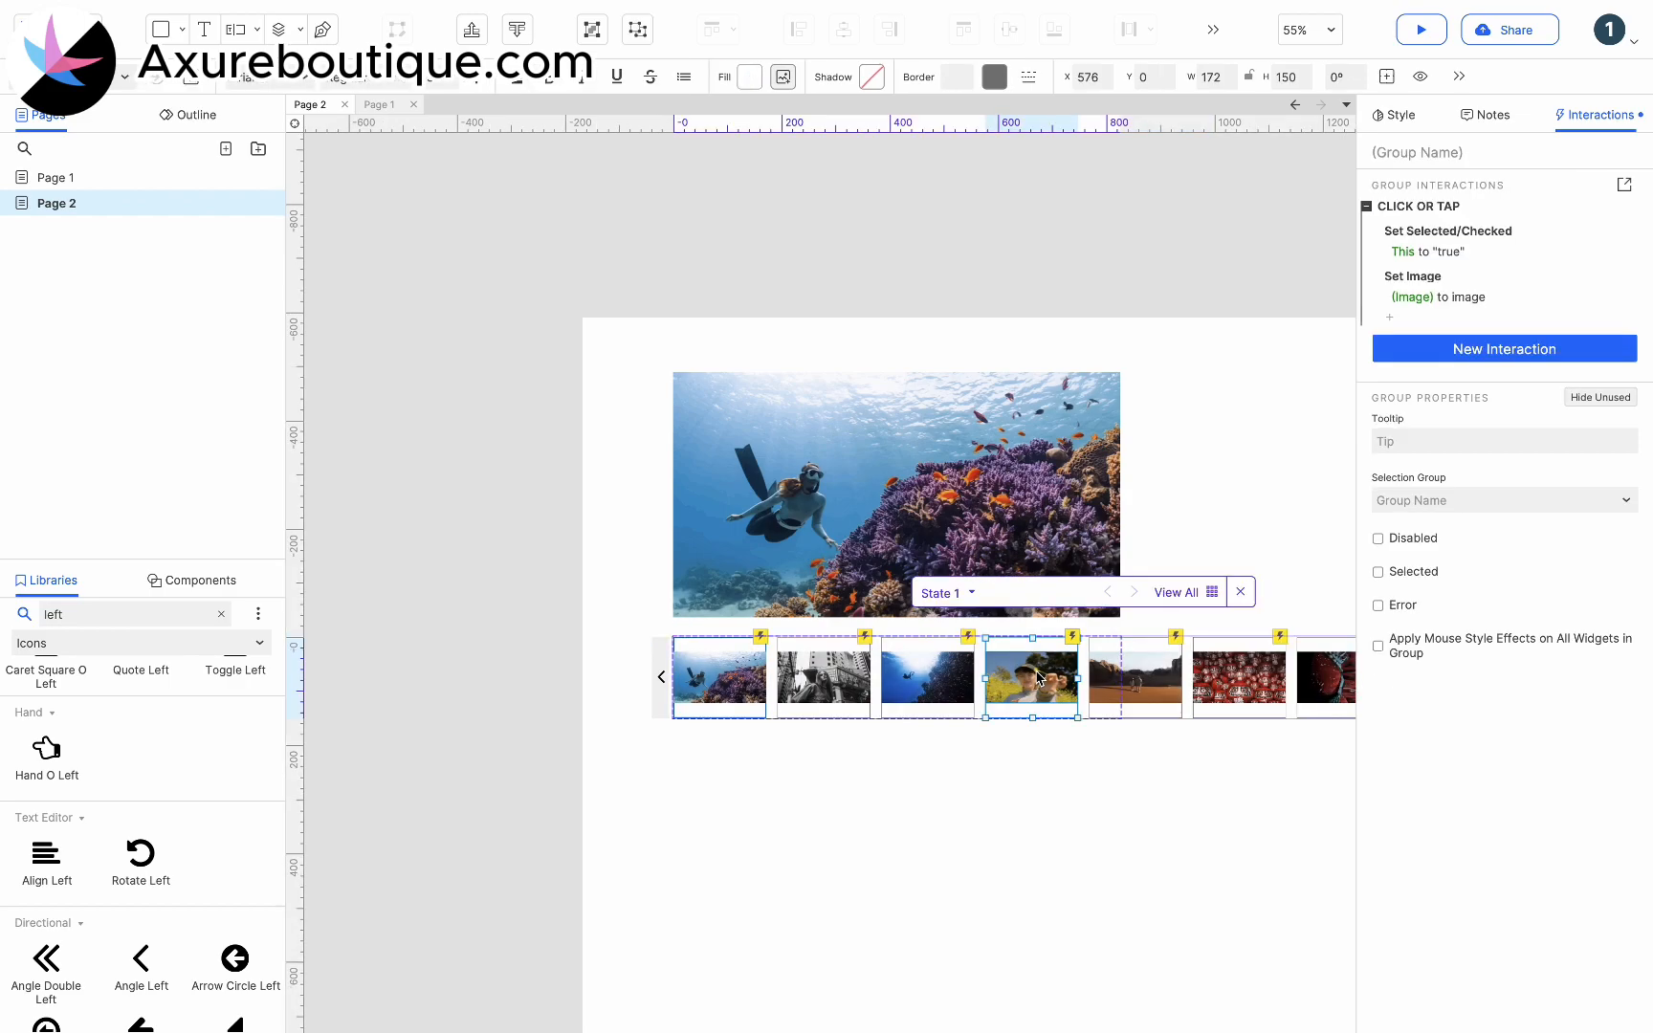
left_click(1010, 761)
scroll(1010, 761, "right", 3)
scroll(1008, 764, "right", 2)
left_click_drag(1307, 837, 458, 606)
right_click(498, 687)
mouse_move(565, 937)
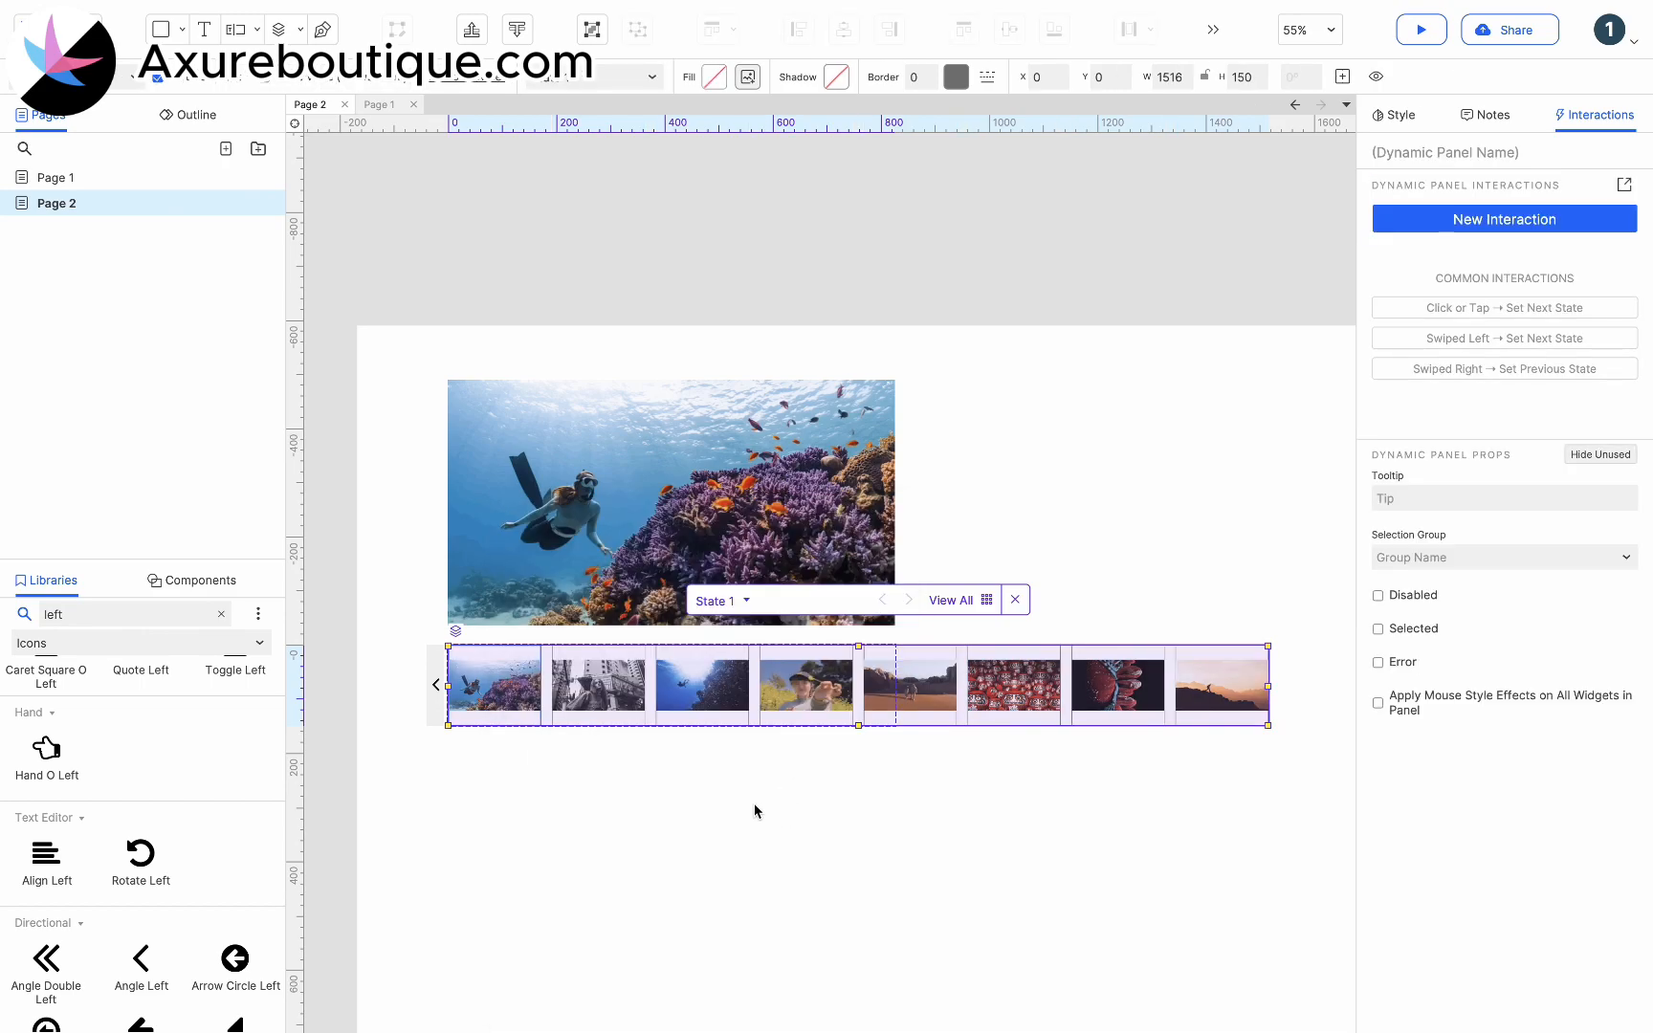
Step: Clear the outer dynamic panel's name and name the nested thumbnail panel Scroll
left_click(438, 685)
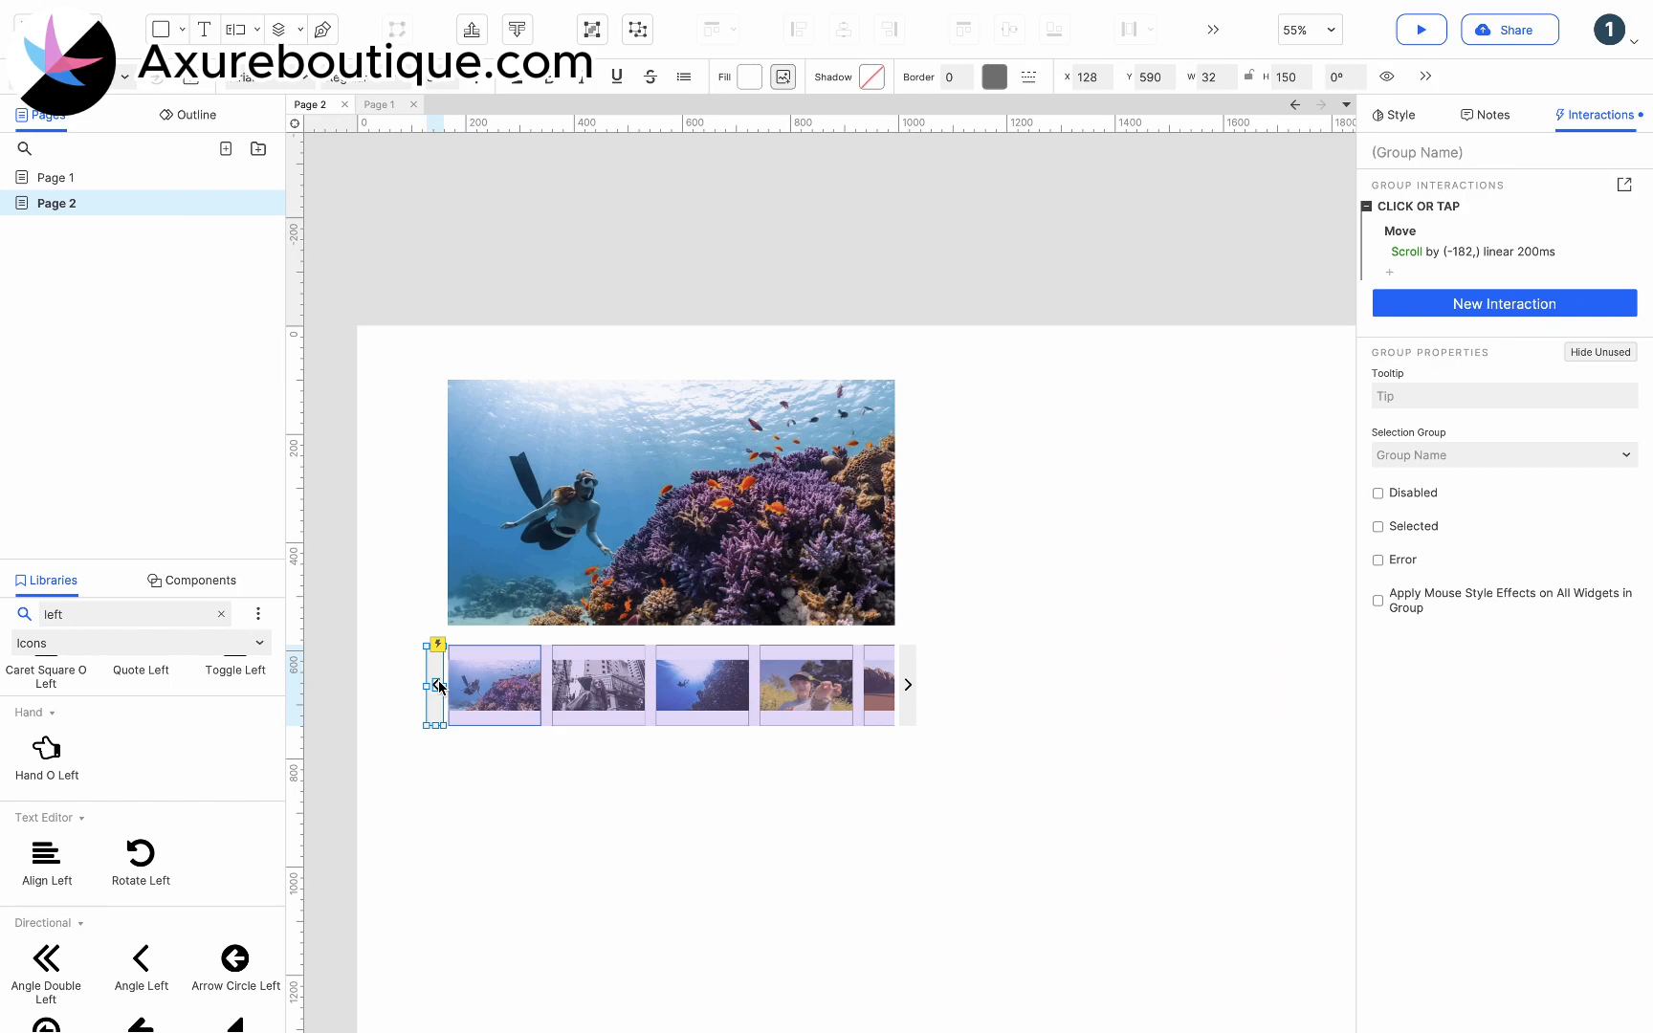
left_click(569, 680)
left_click(1454, 151)
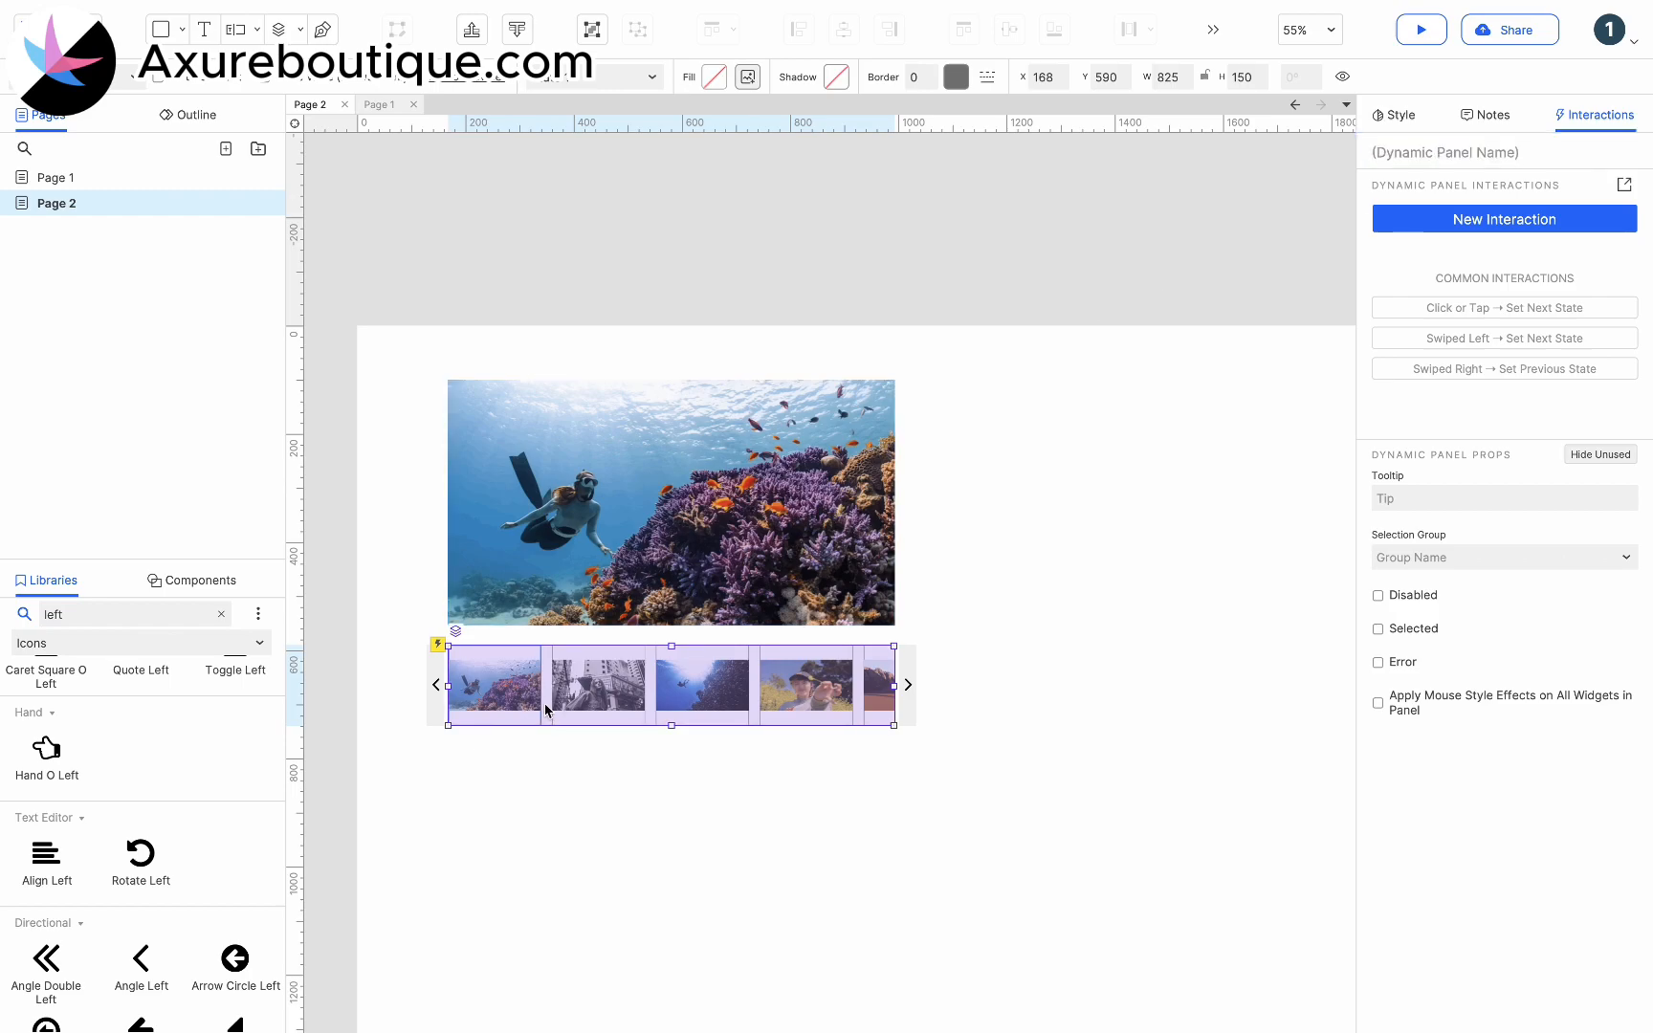
double_click(541, 702)
left_click(585, 713)
left_click(1420, 150)
type("Scro")
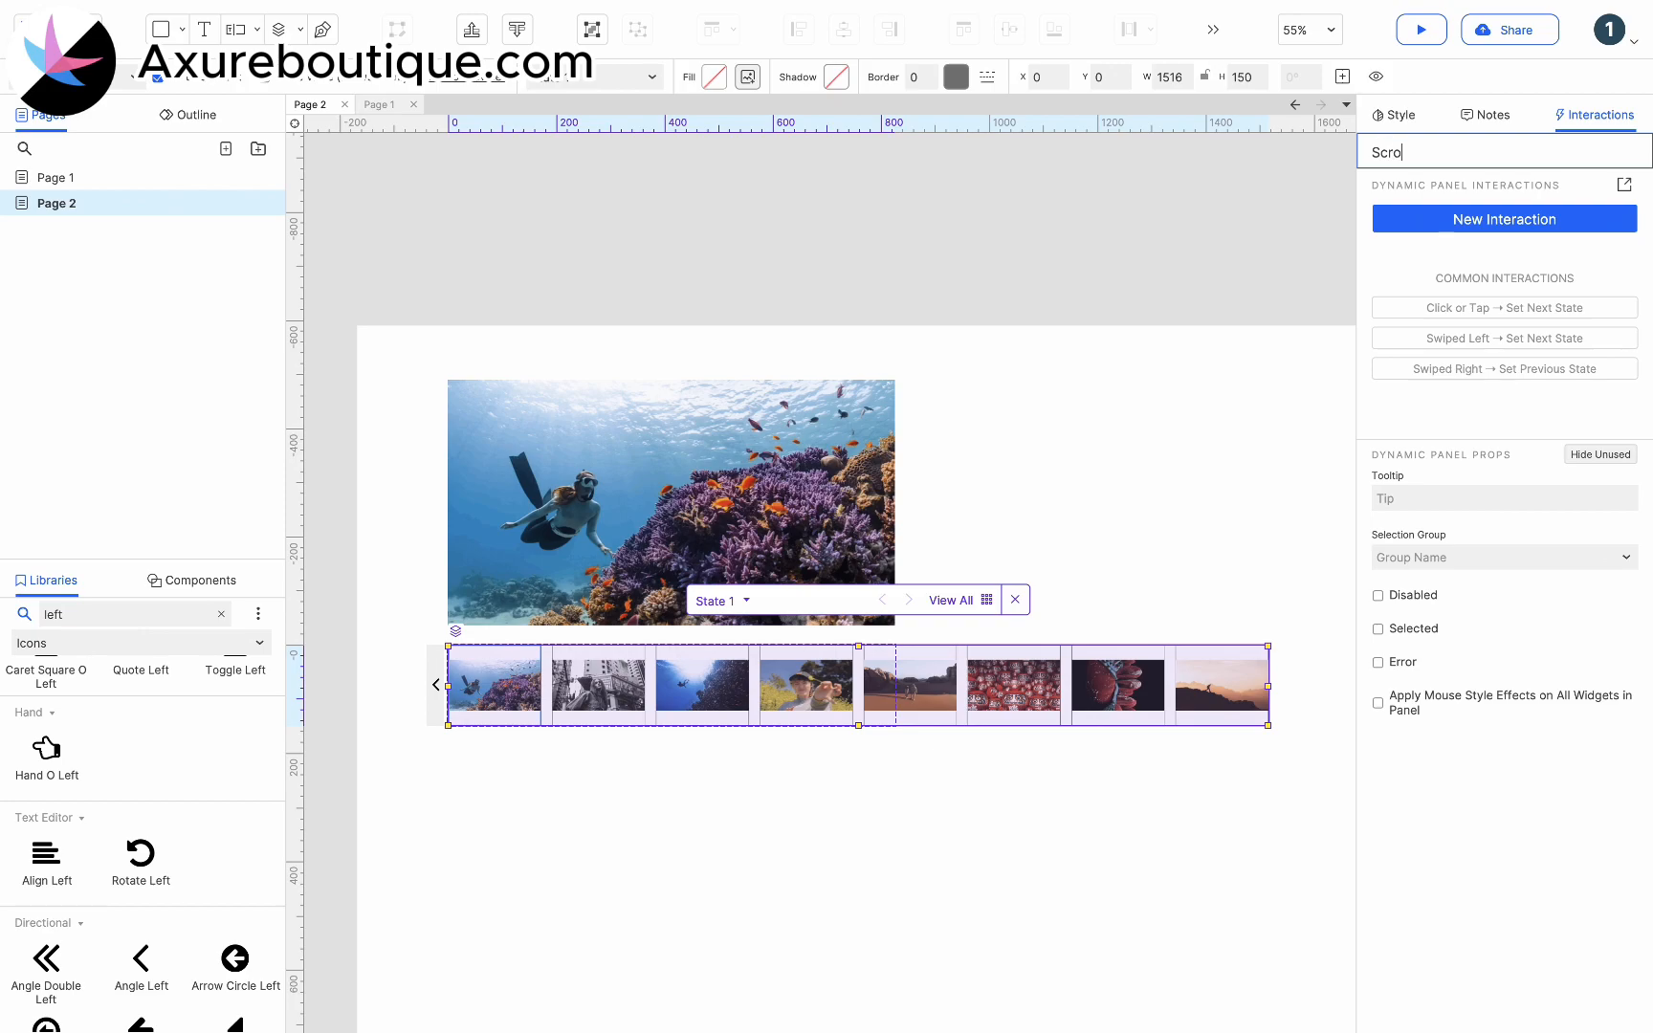
type("ll")
key("Escape")
Step: Shift the nested Scroll panel left towards its last thumbnail to check its end position, and undo the shift
double_click(773, 683)
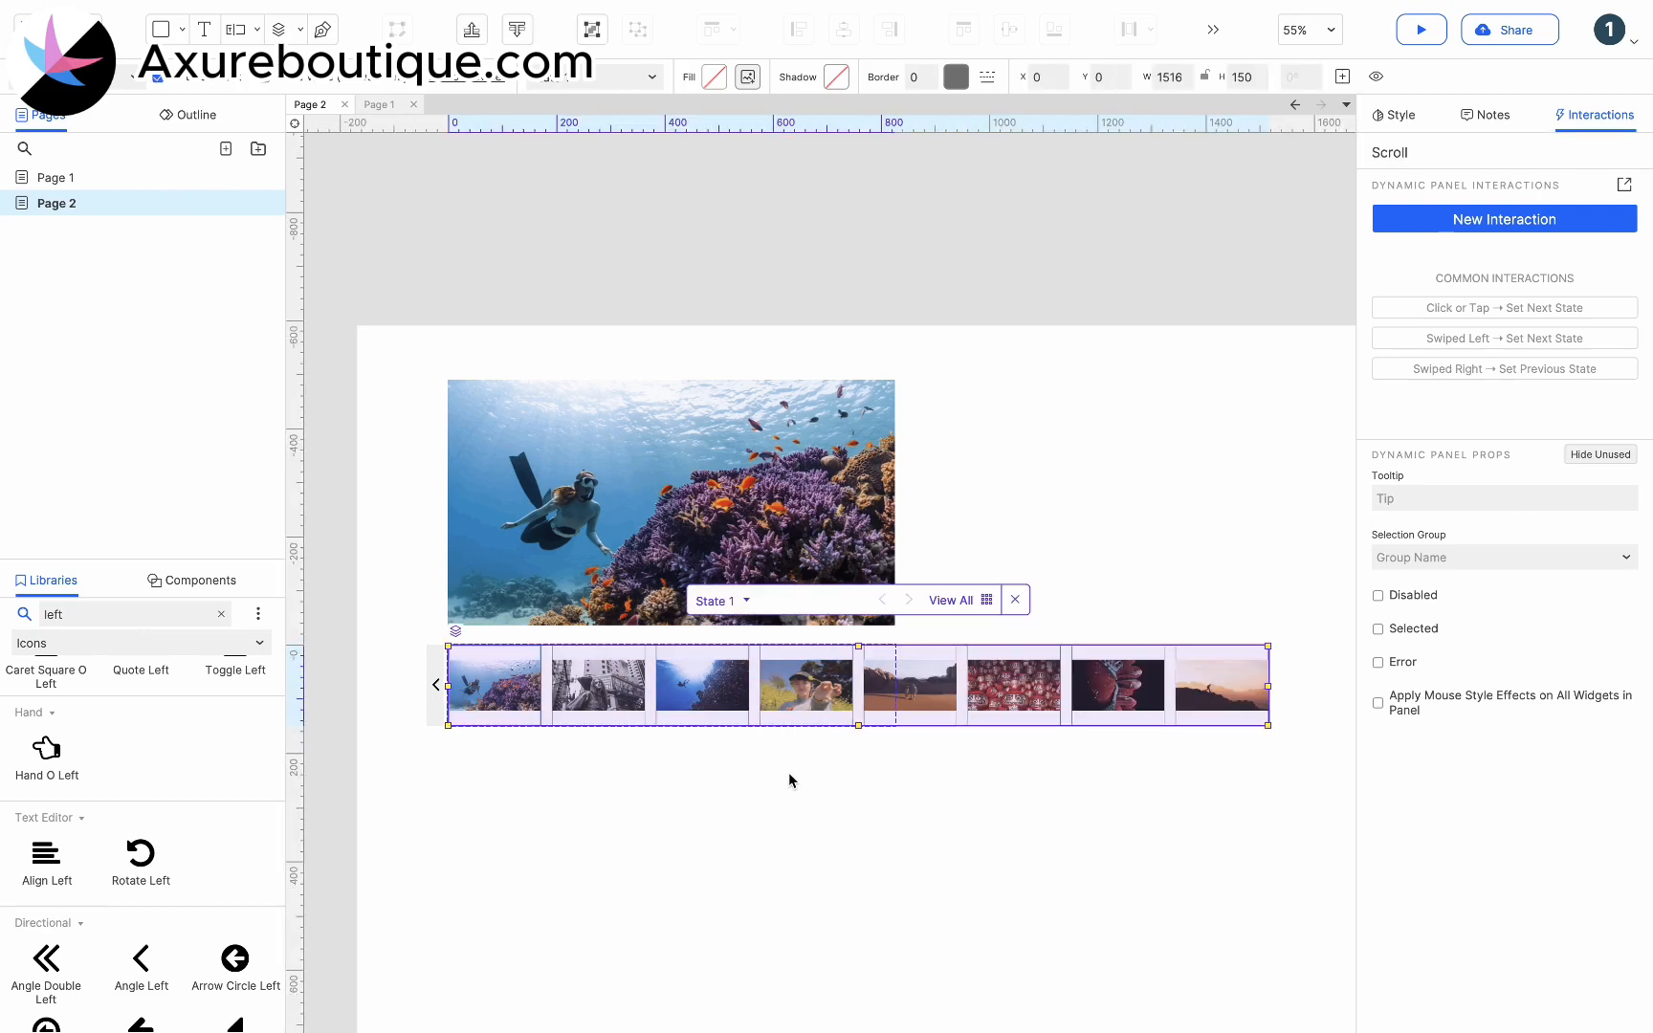
left_click_drag(1162, 669, 788, 687)
key("ctrl+z")
Step: Add a boundary to the previous arrow's Move action requiring left to be greater than or equal to -691
left_click(438, 688)
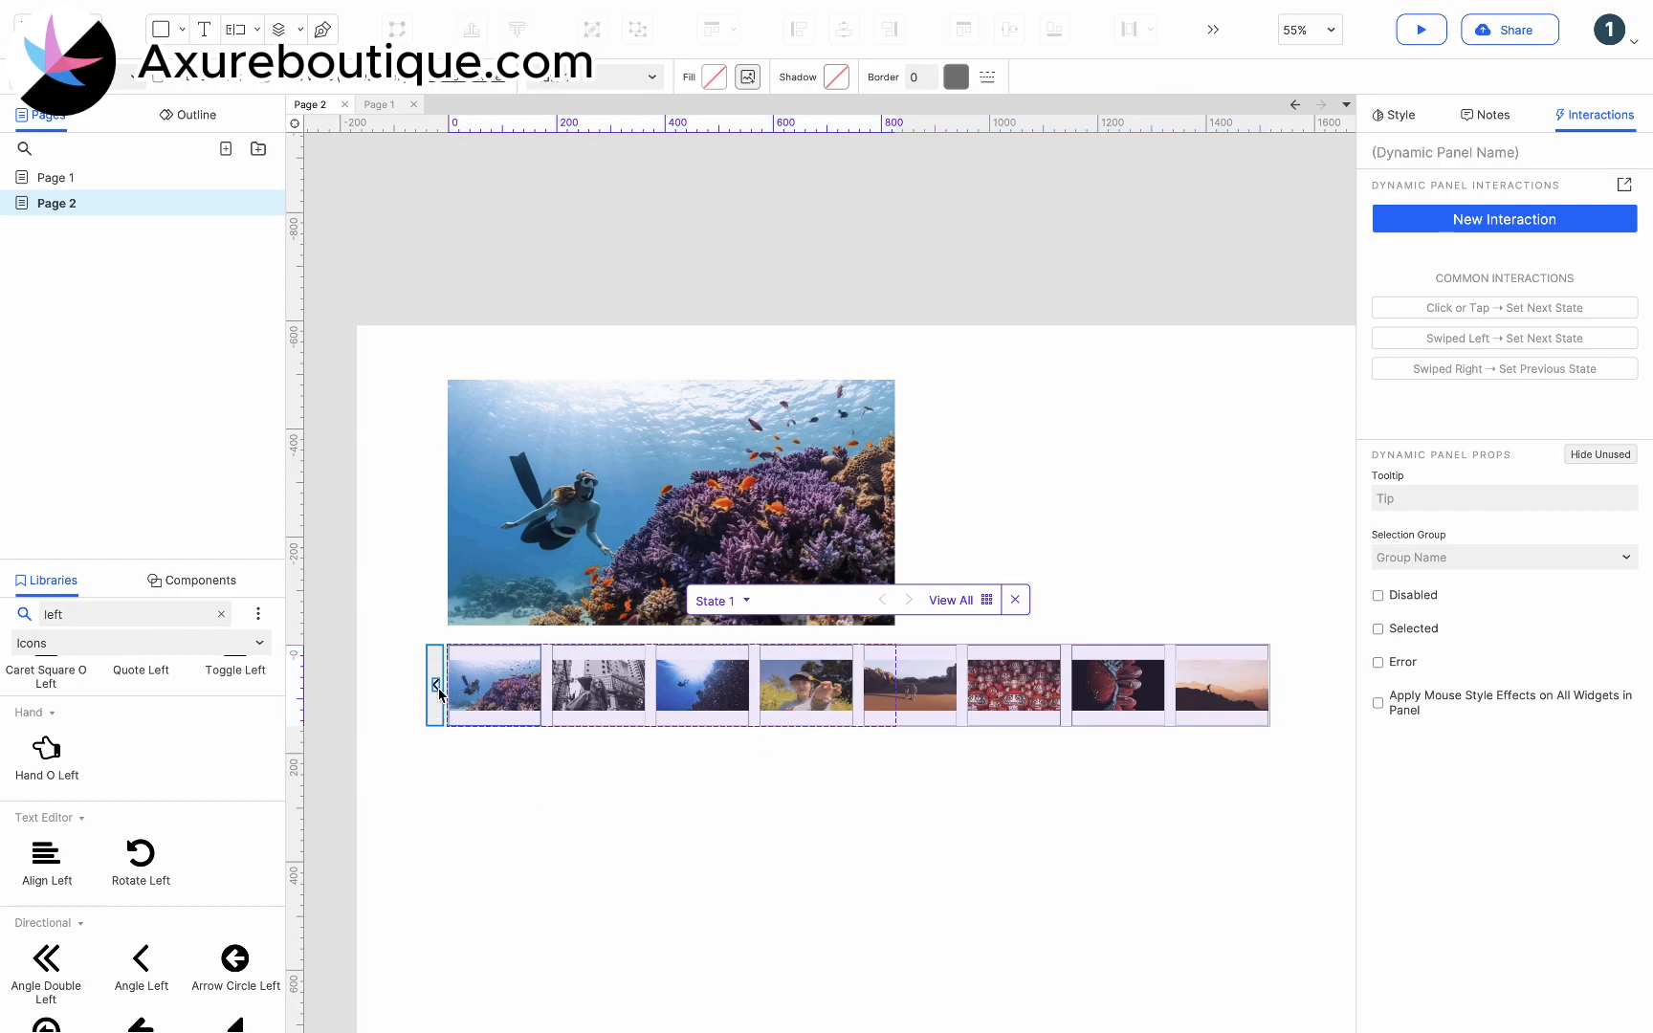
left_click(1449, 252)
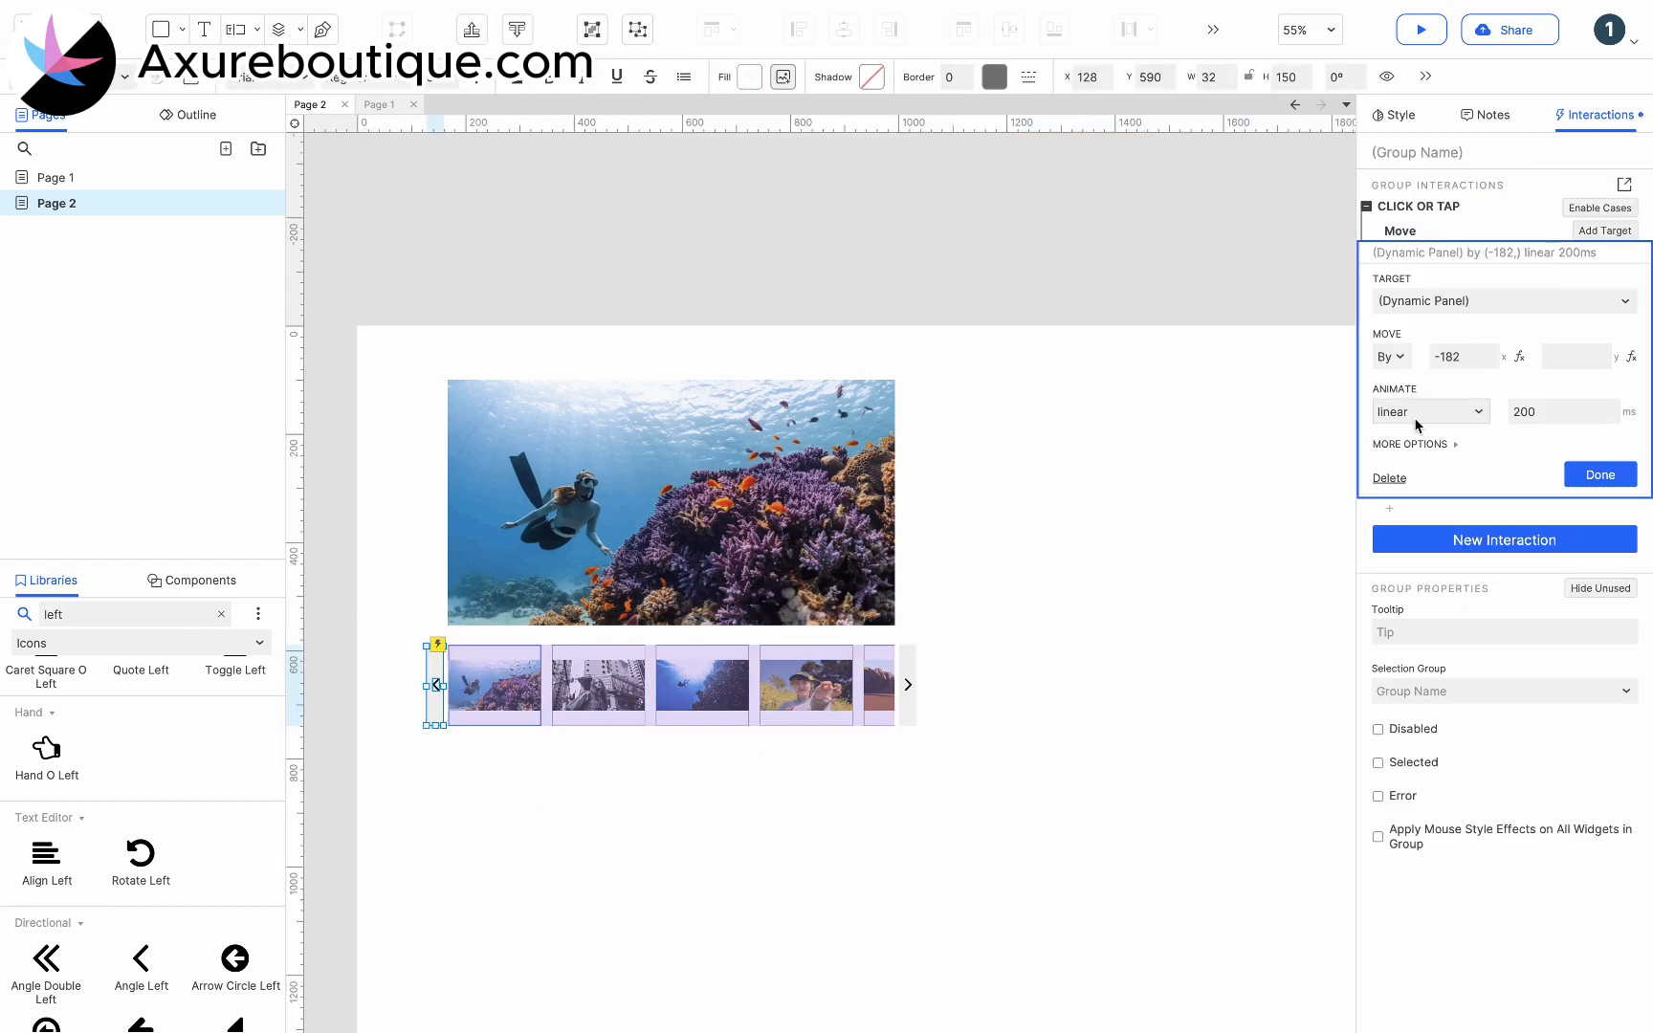
left_click(1415, 557)
left_click(1398, 565)
left_click(1396, 617)
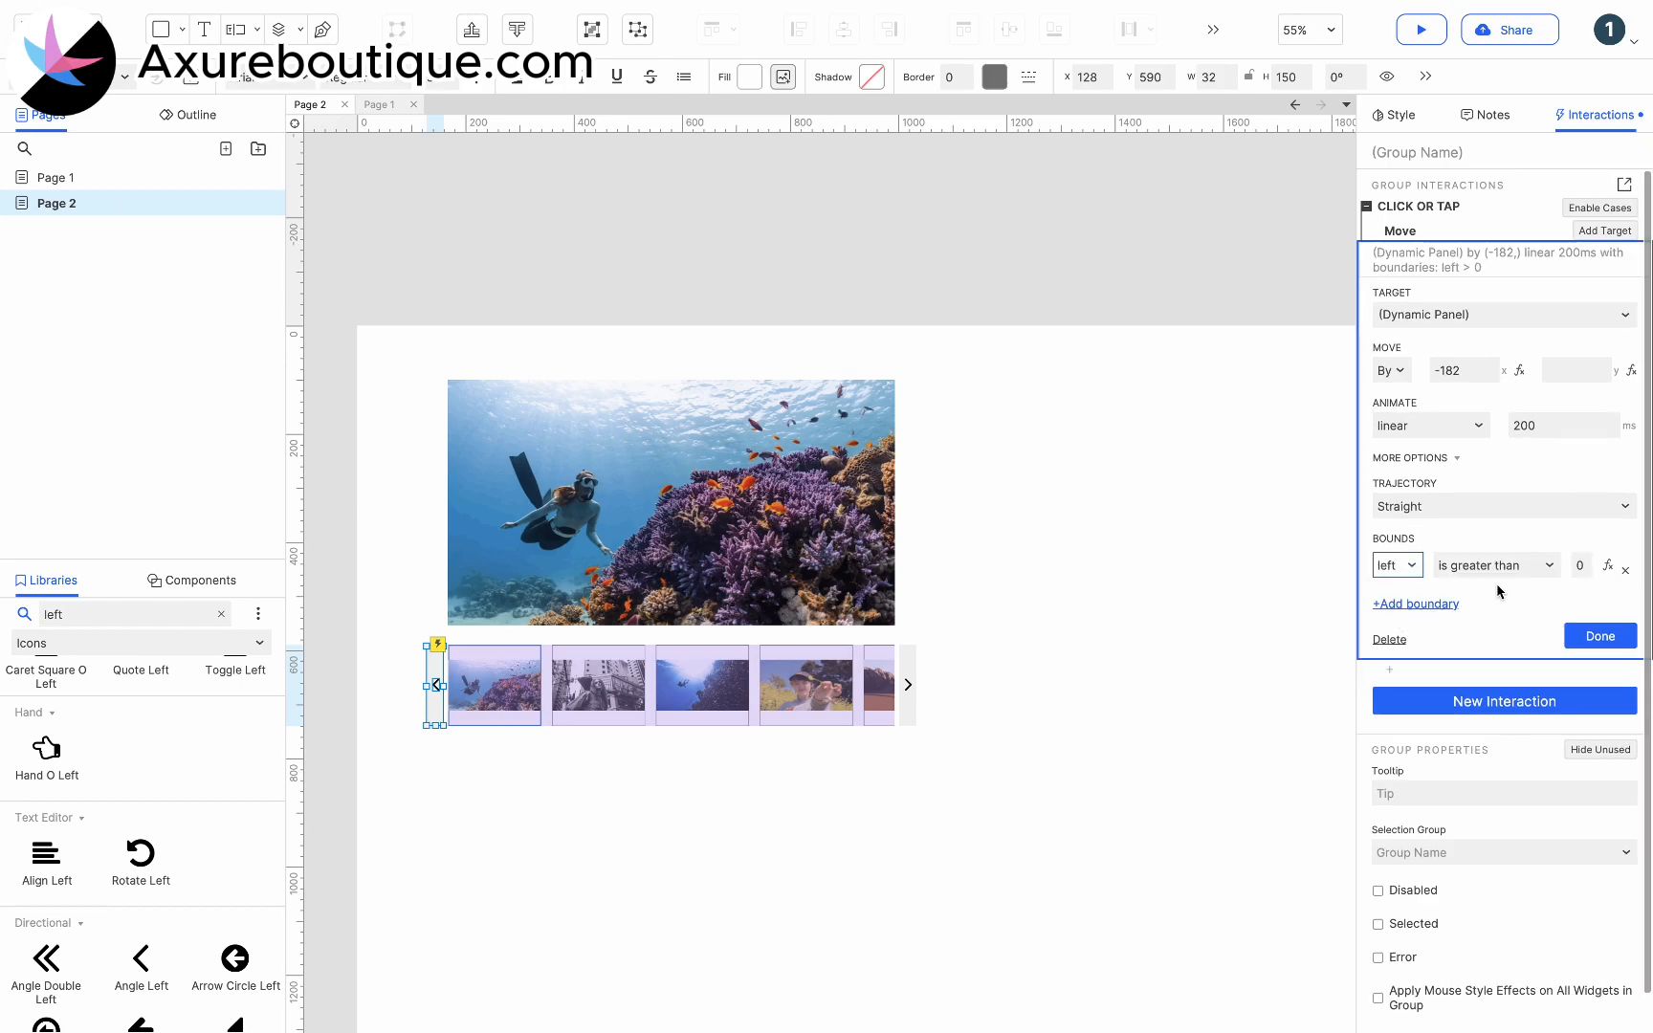
left_click(1511, 568)
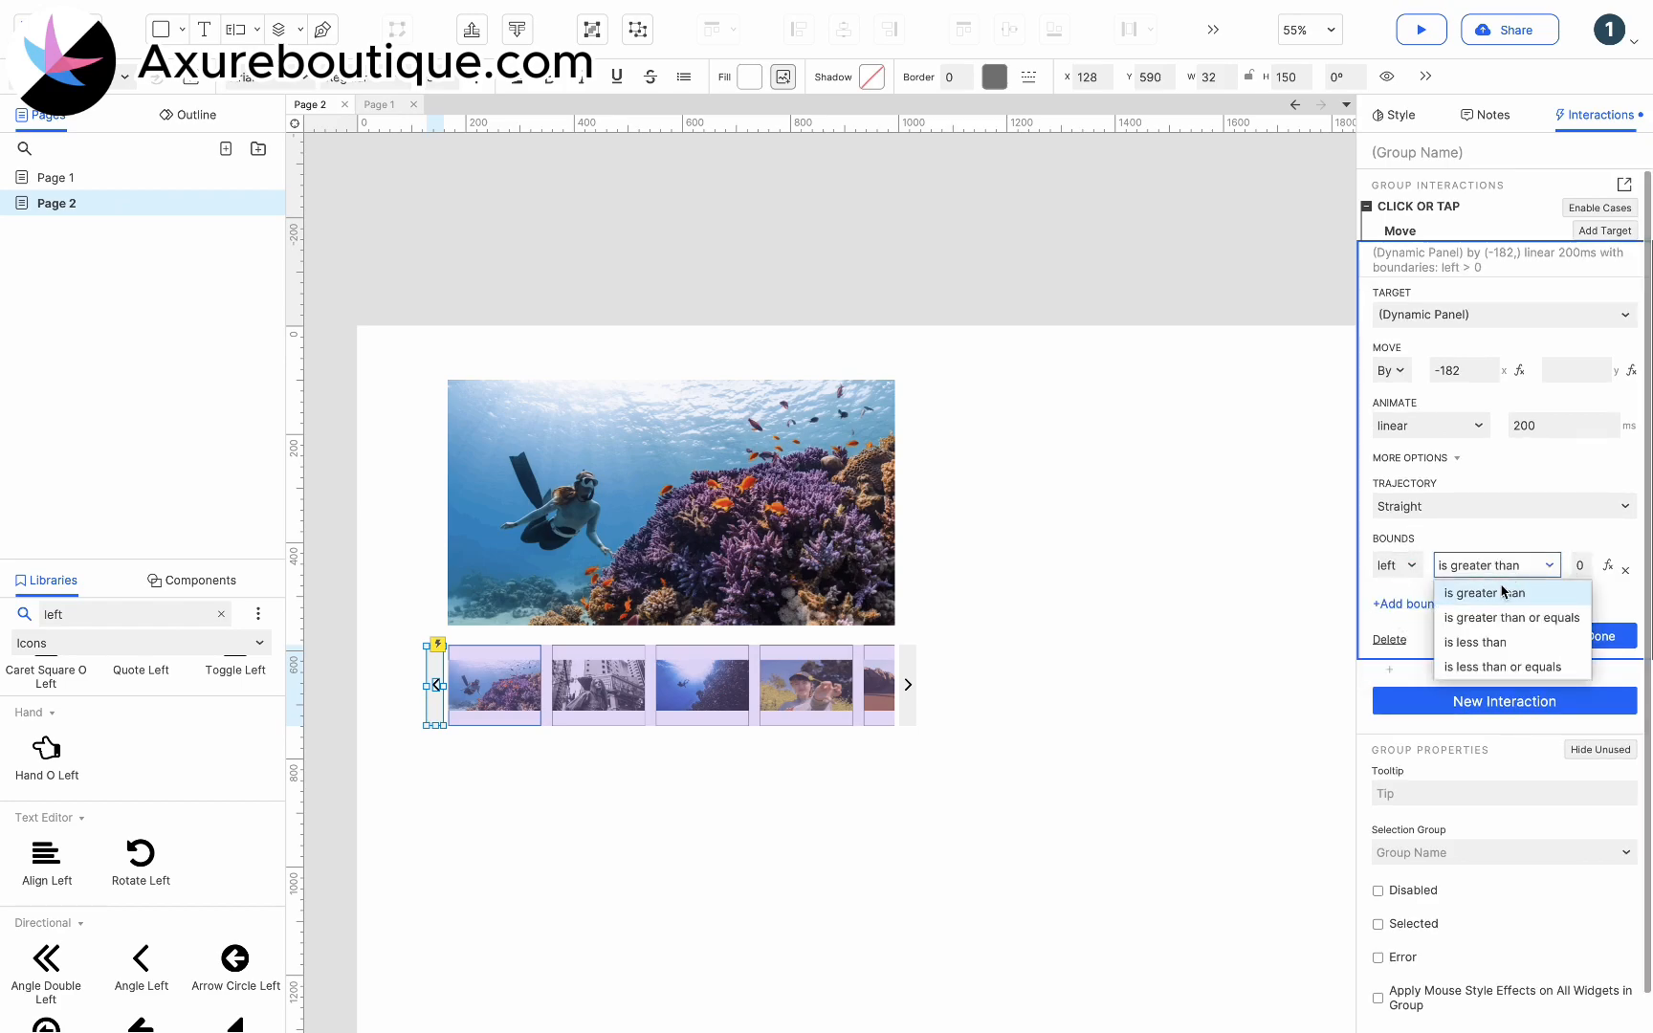
left_click(1511, 617)
left_click(1582, 564)
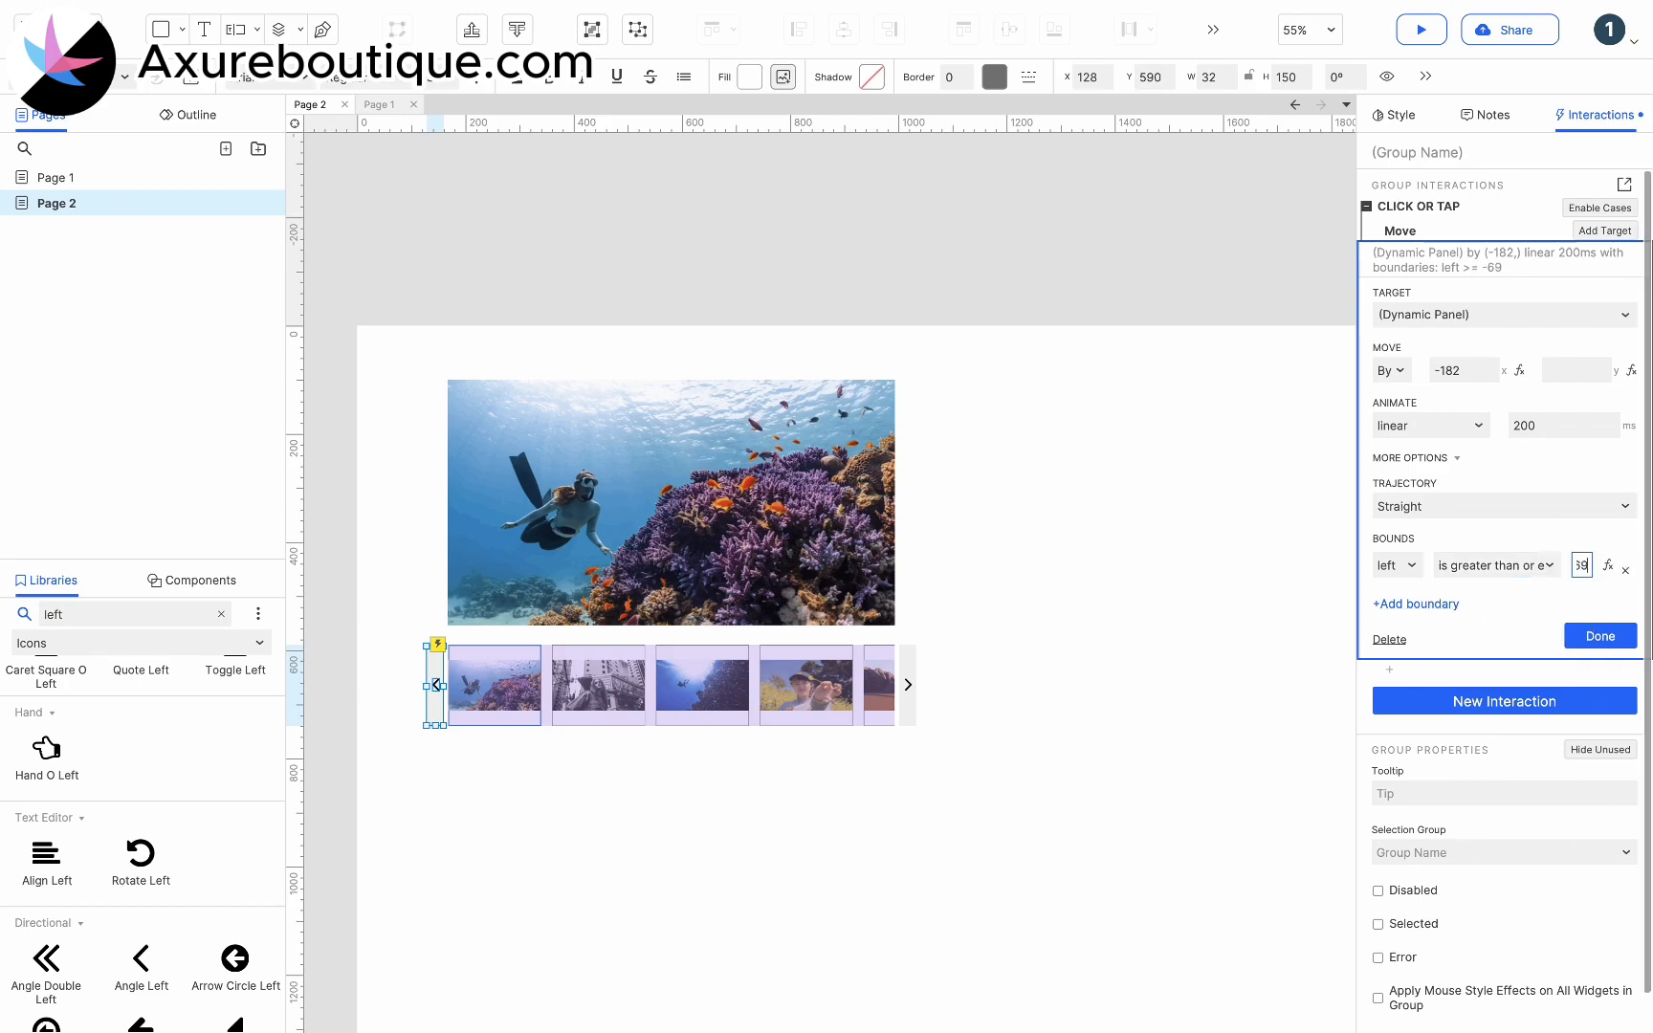
type("-691")
left_click(1603, 633)
Step: Change the target of the previous arrow's Move action to the nested Scroll panel
left_click(1421, 254)
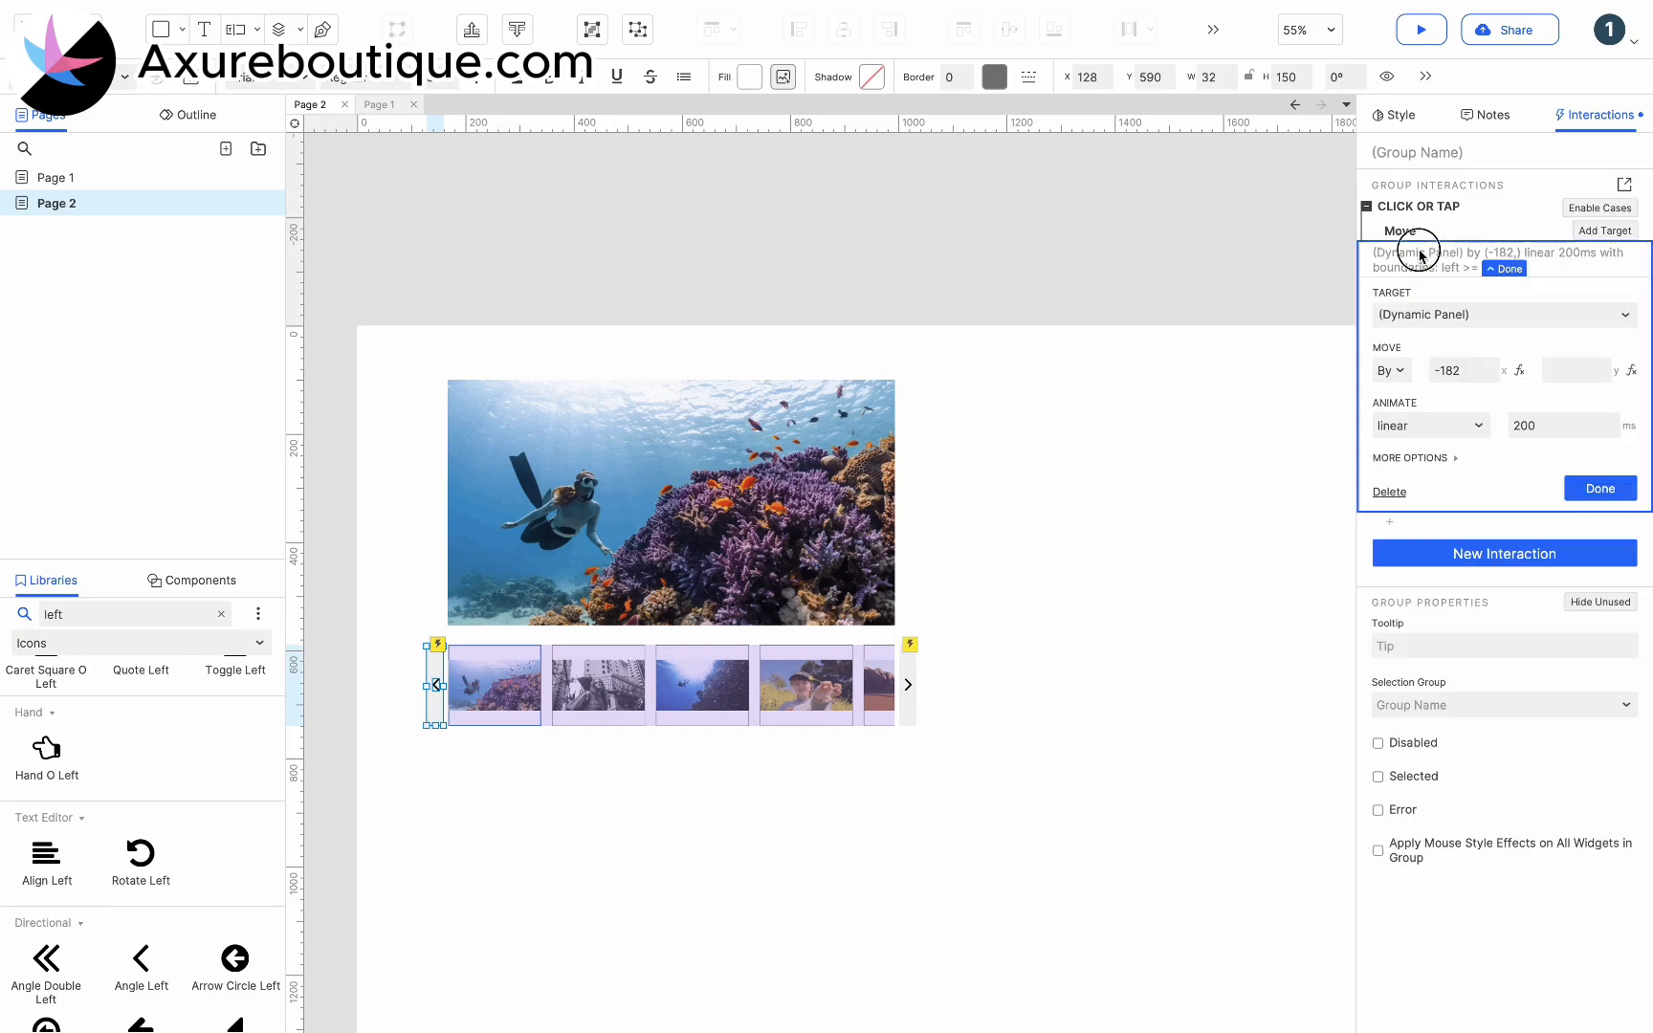
left_click(1399, 311)
type("scr")
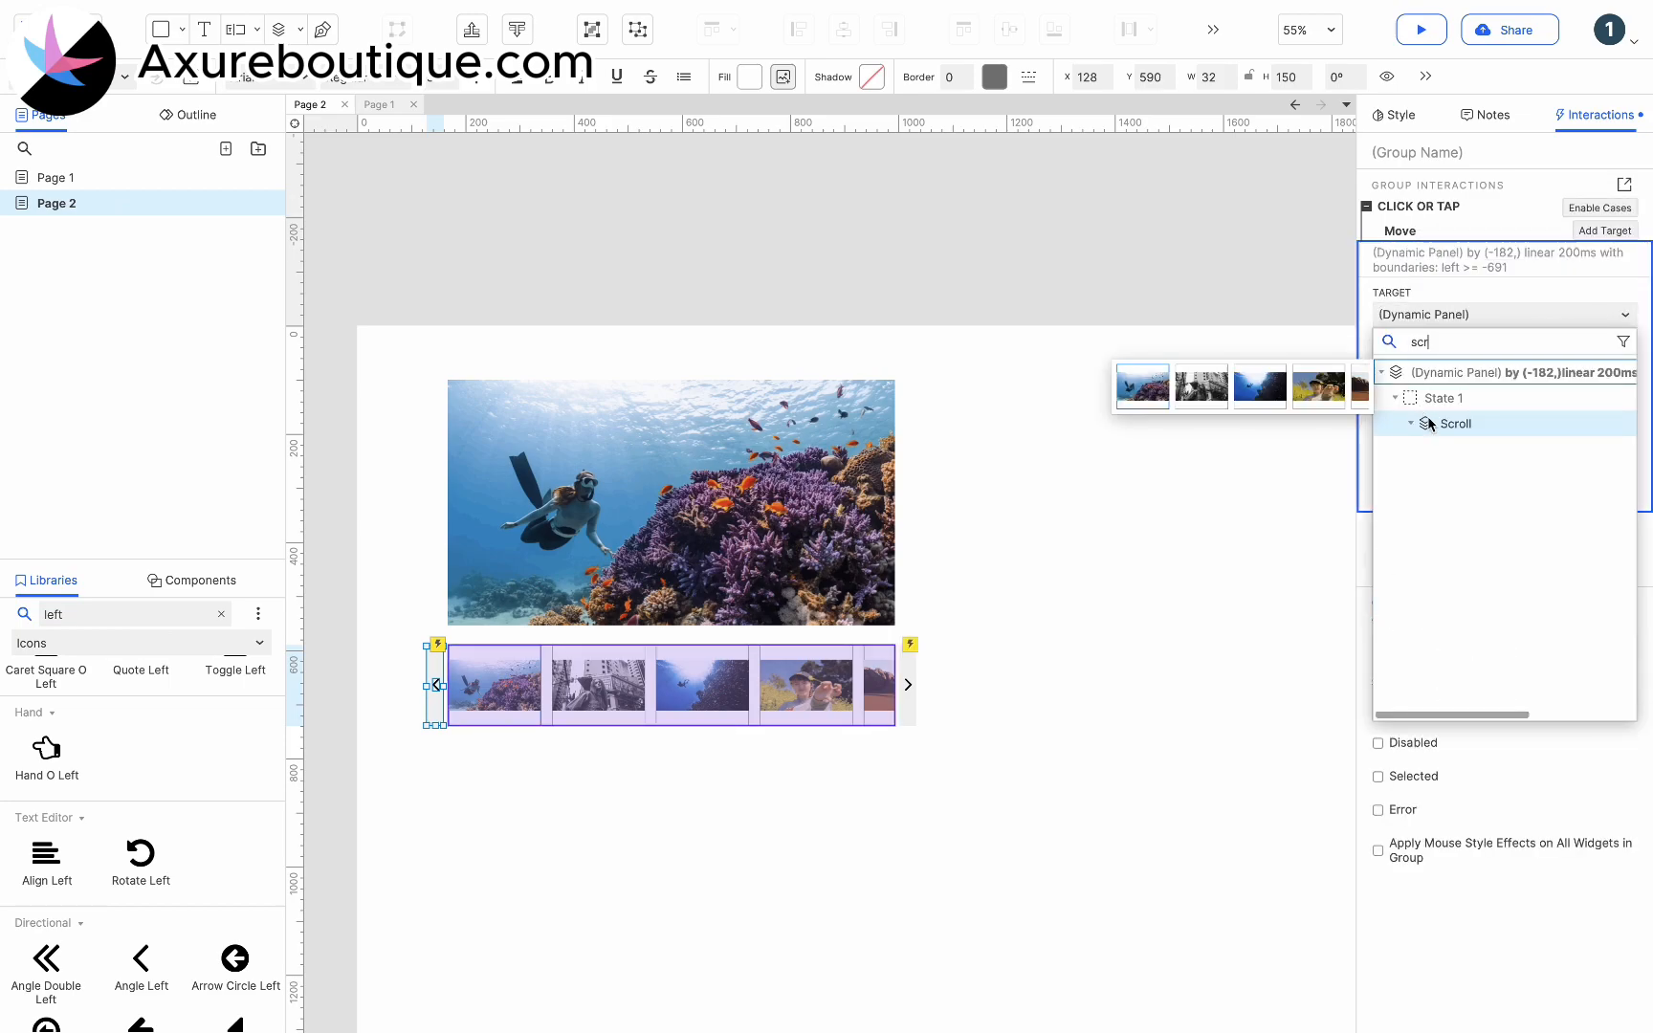
left_click(1452, 423)
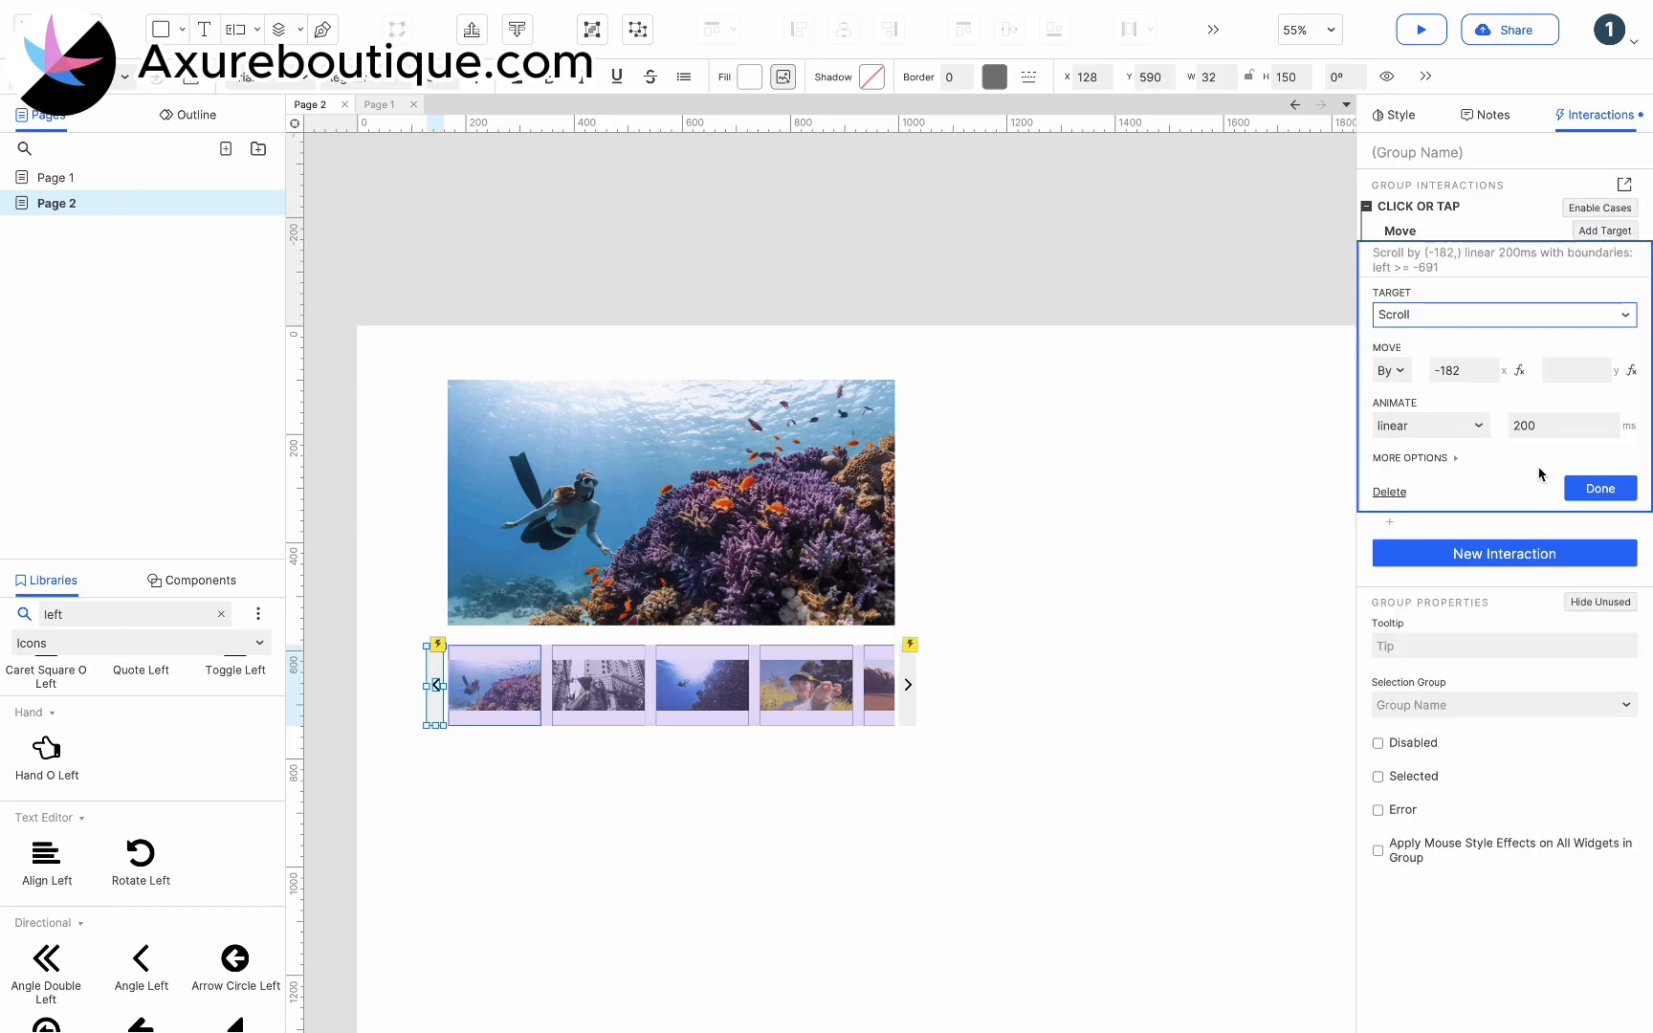
left_click(1599, 490)
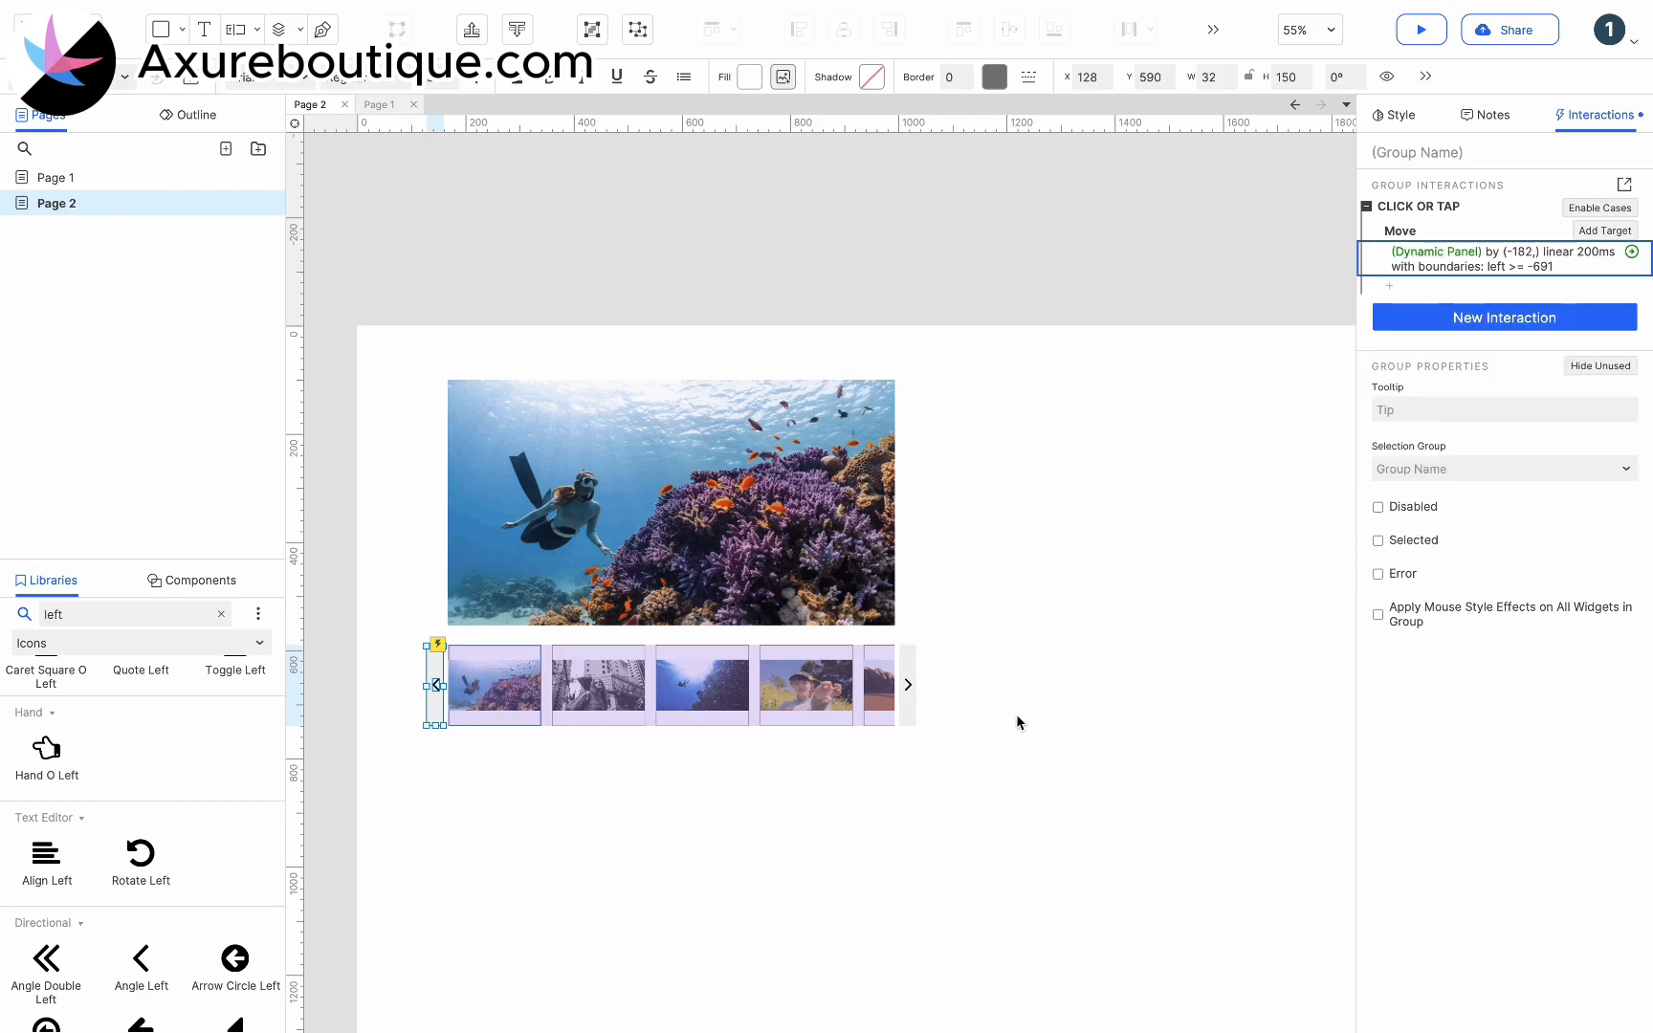
Step: Add a Move action targeting the nested Scroll panel to the next arrow's Click or Tap
left_click(909, 691)
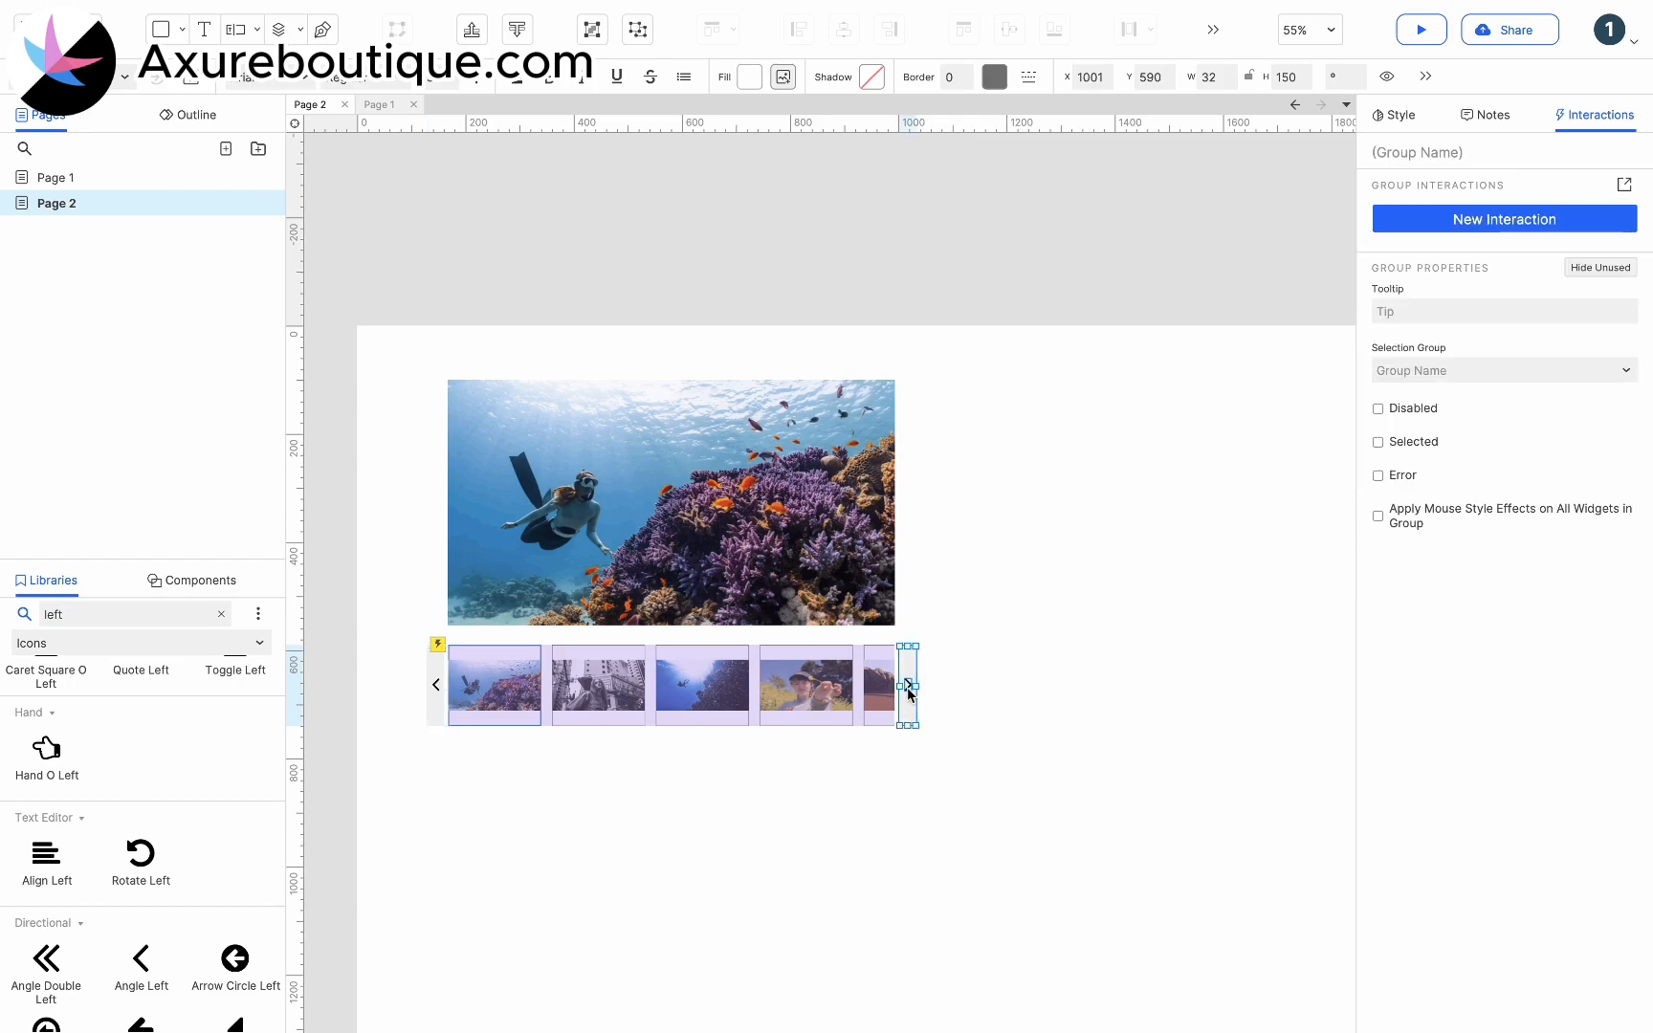
left_click(1417, 221)
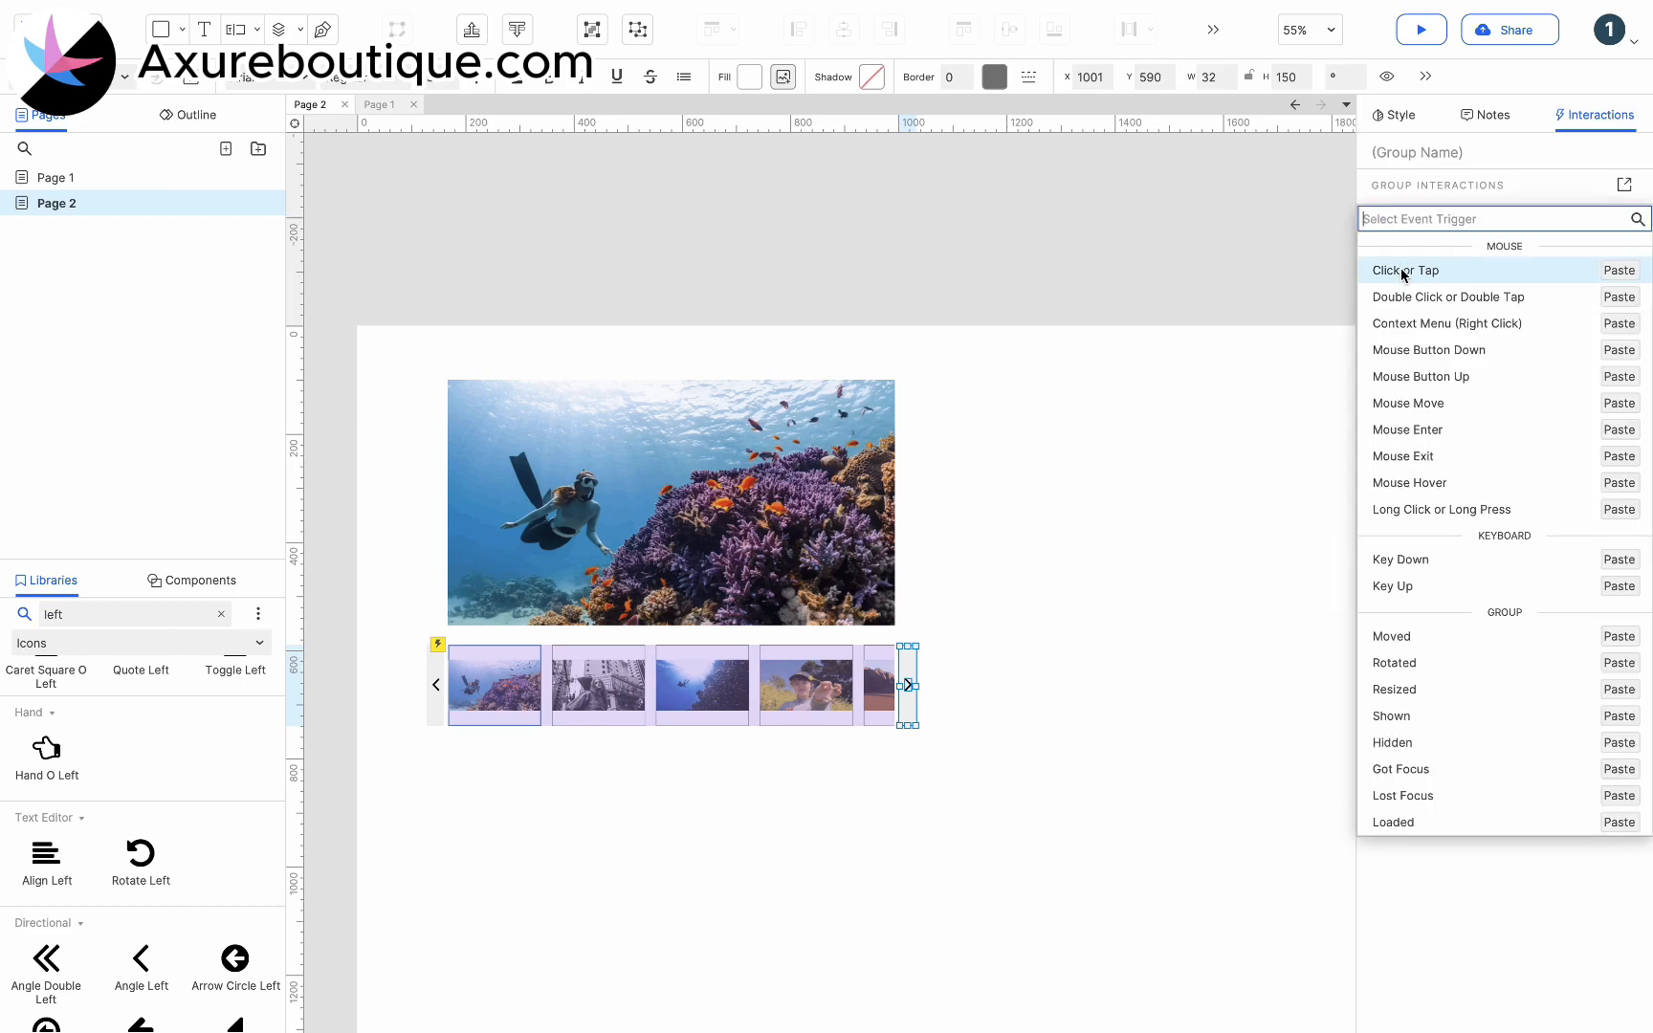
left_click(1399, 267)
left_click(1404, 630)
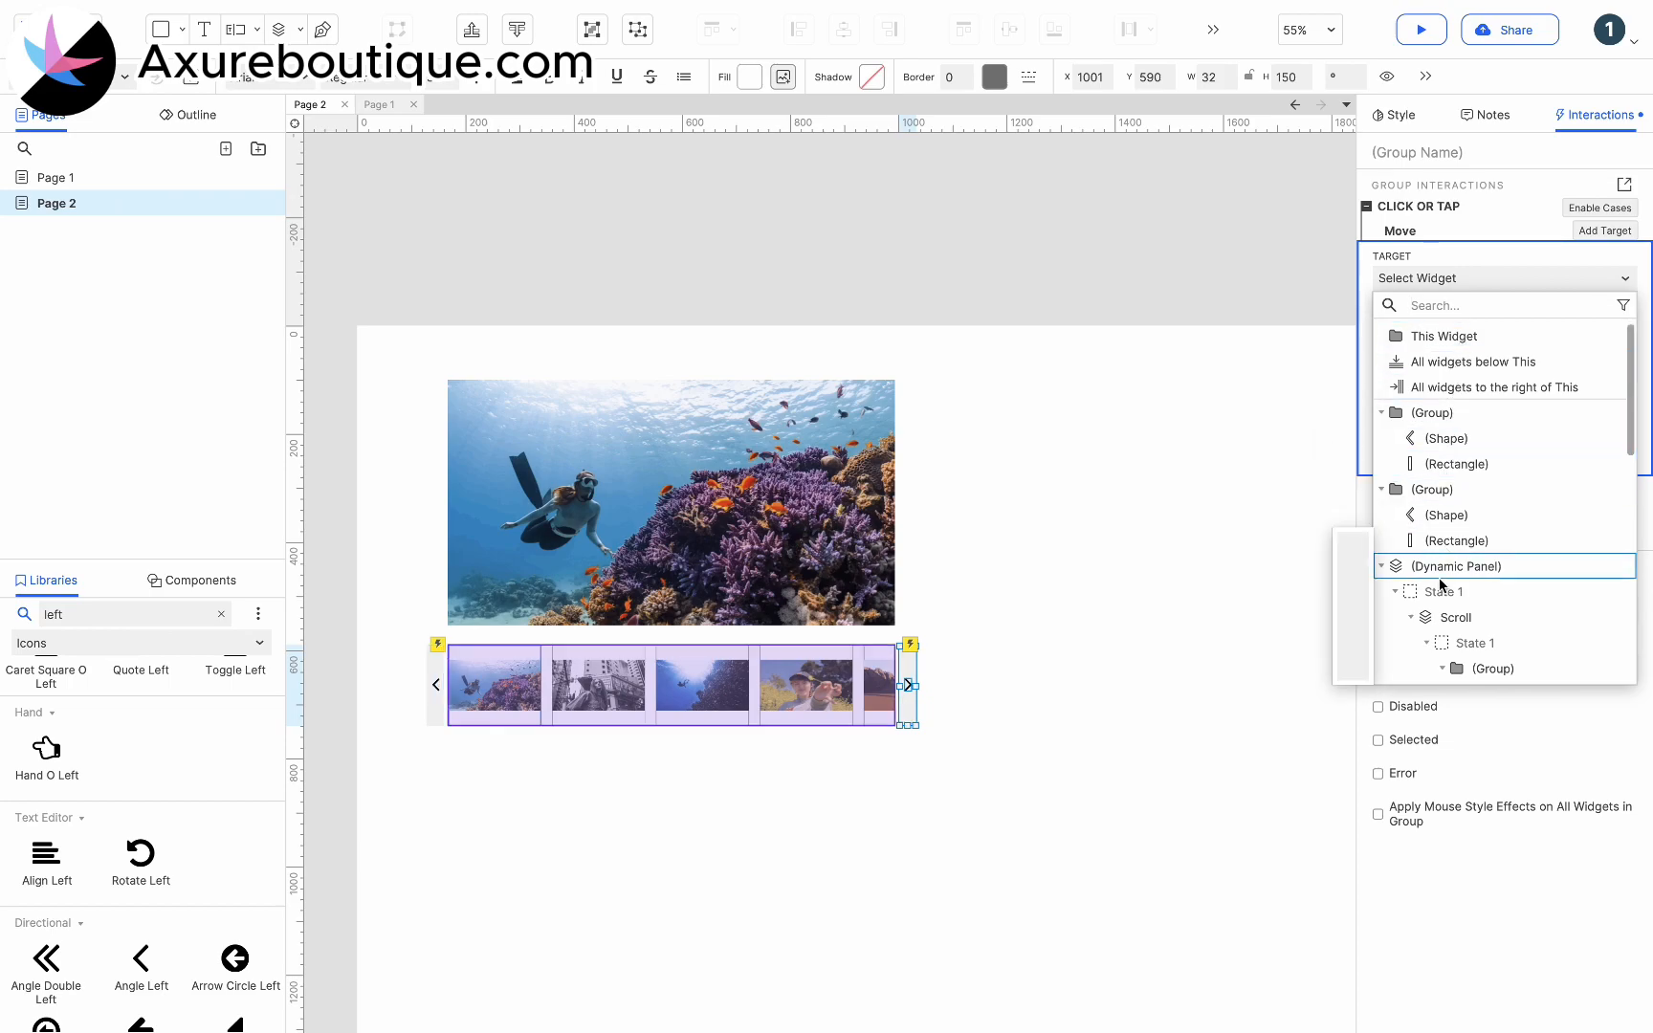
type("scr")
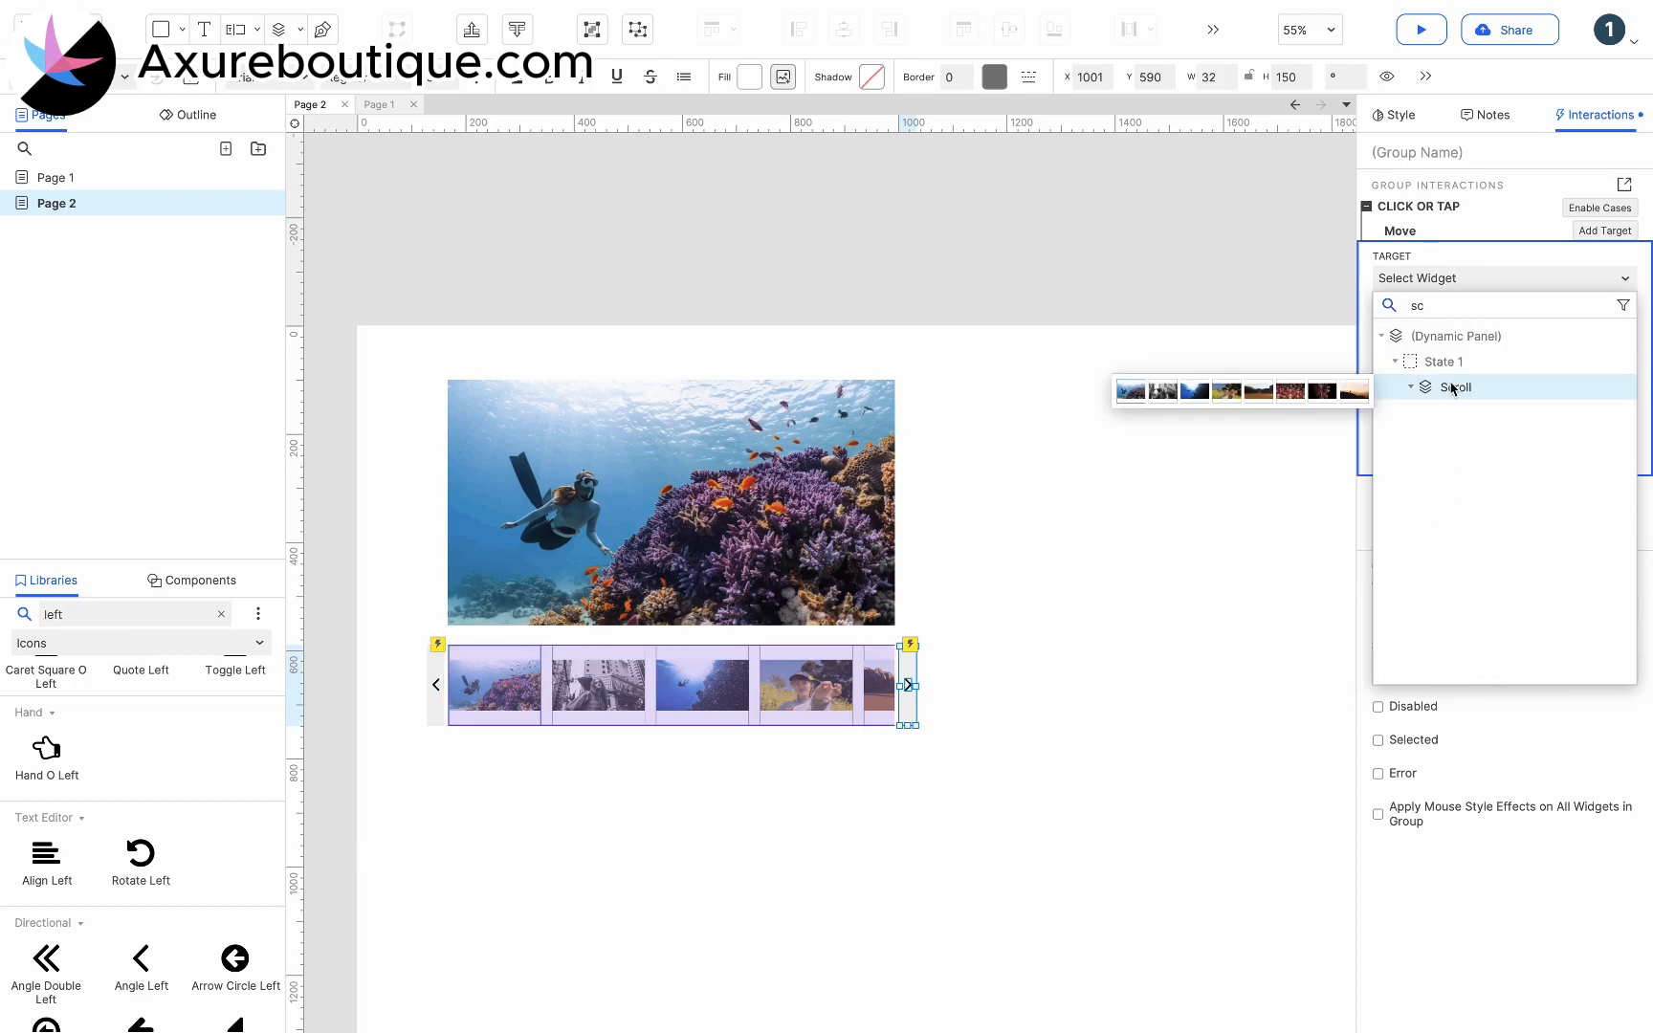
left_click(1444, 383)
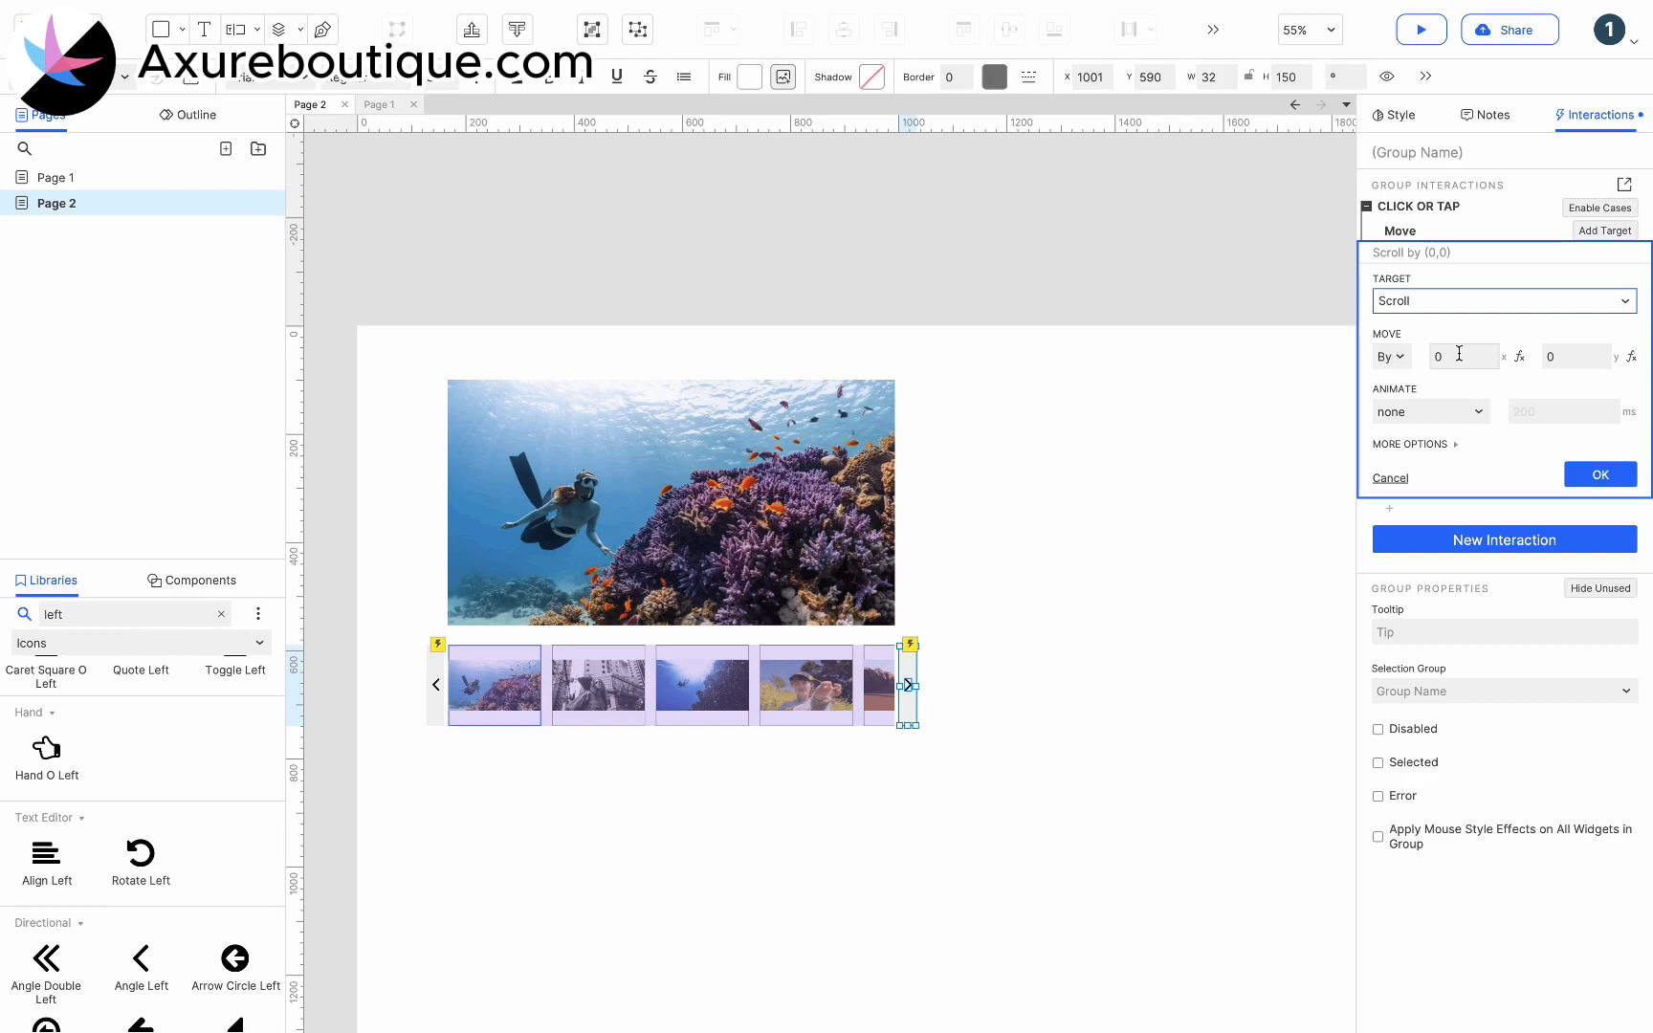
Step: Set the next arrow's Move action to move the Scroll panel by x 182 with a blank y and linear 200 ms animation
left_click(1455, 355)
type("1")
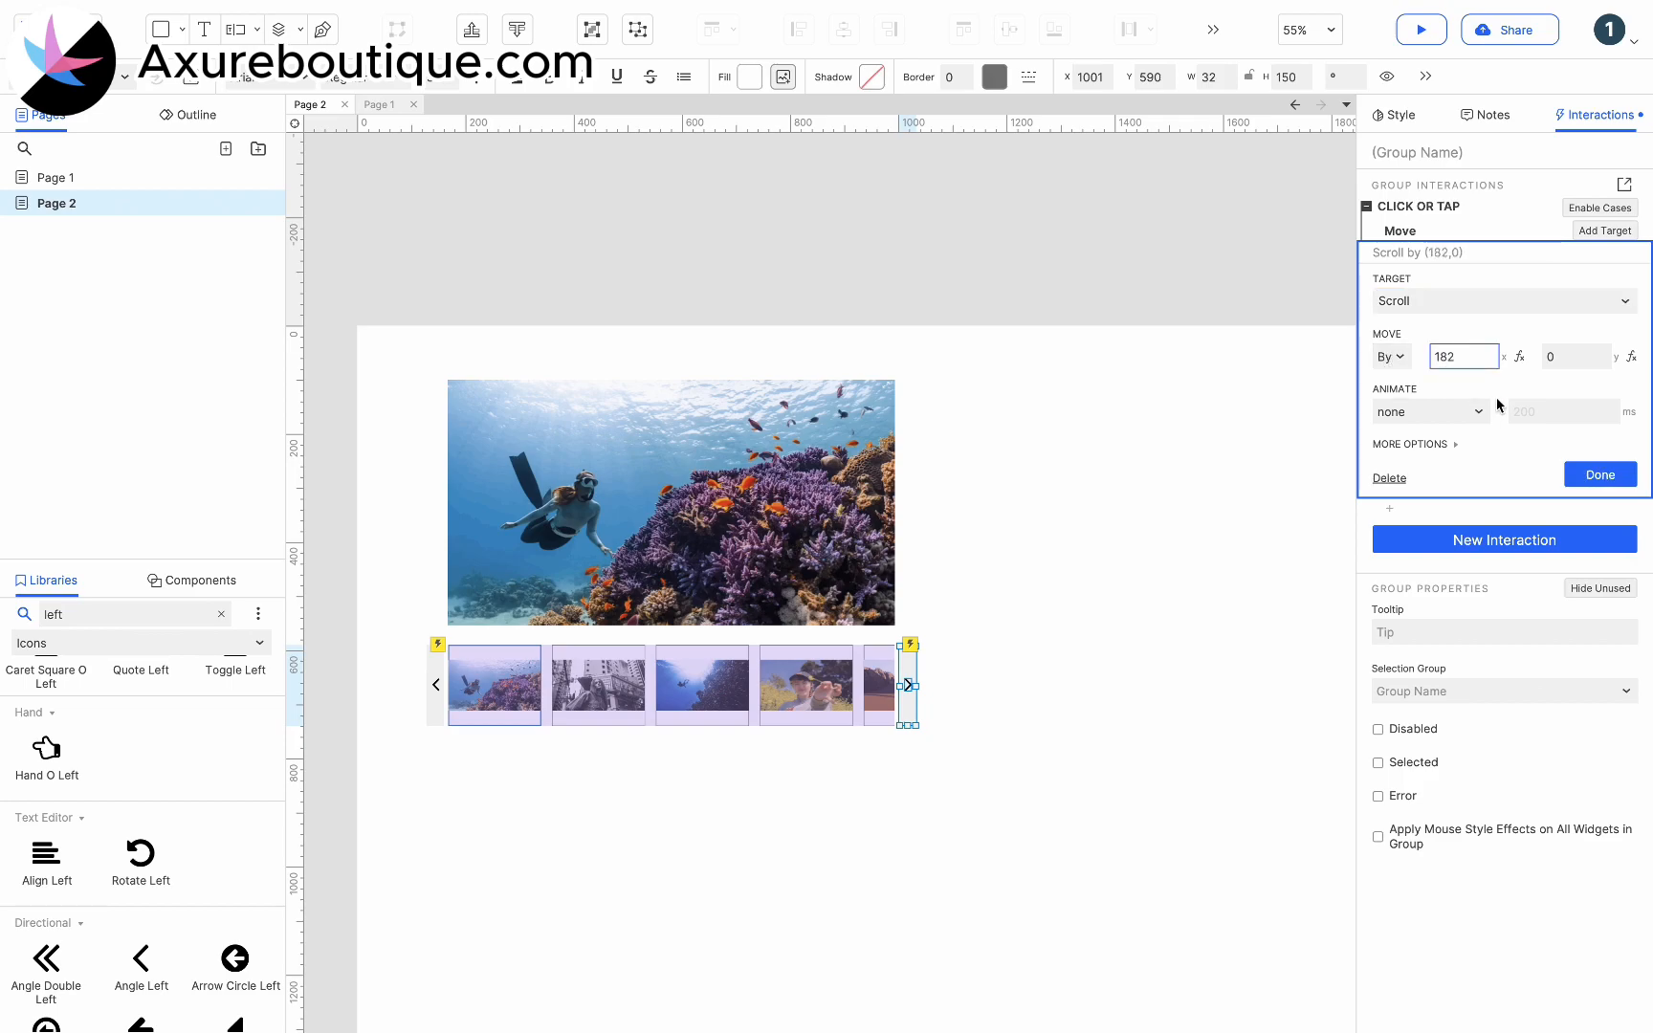
type("82")
left_click(1565, 354)
key("BackSpace")
left_click(1402, 411)
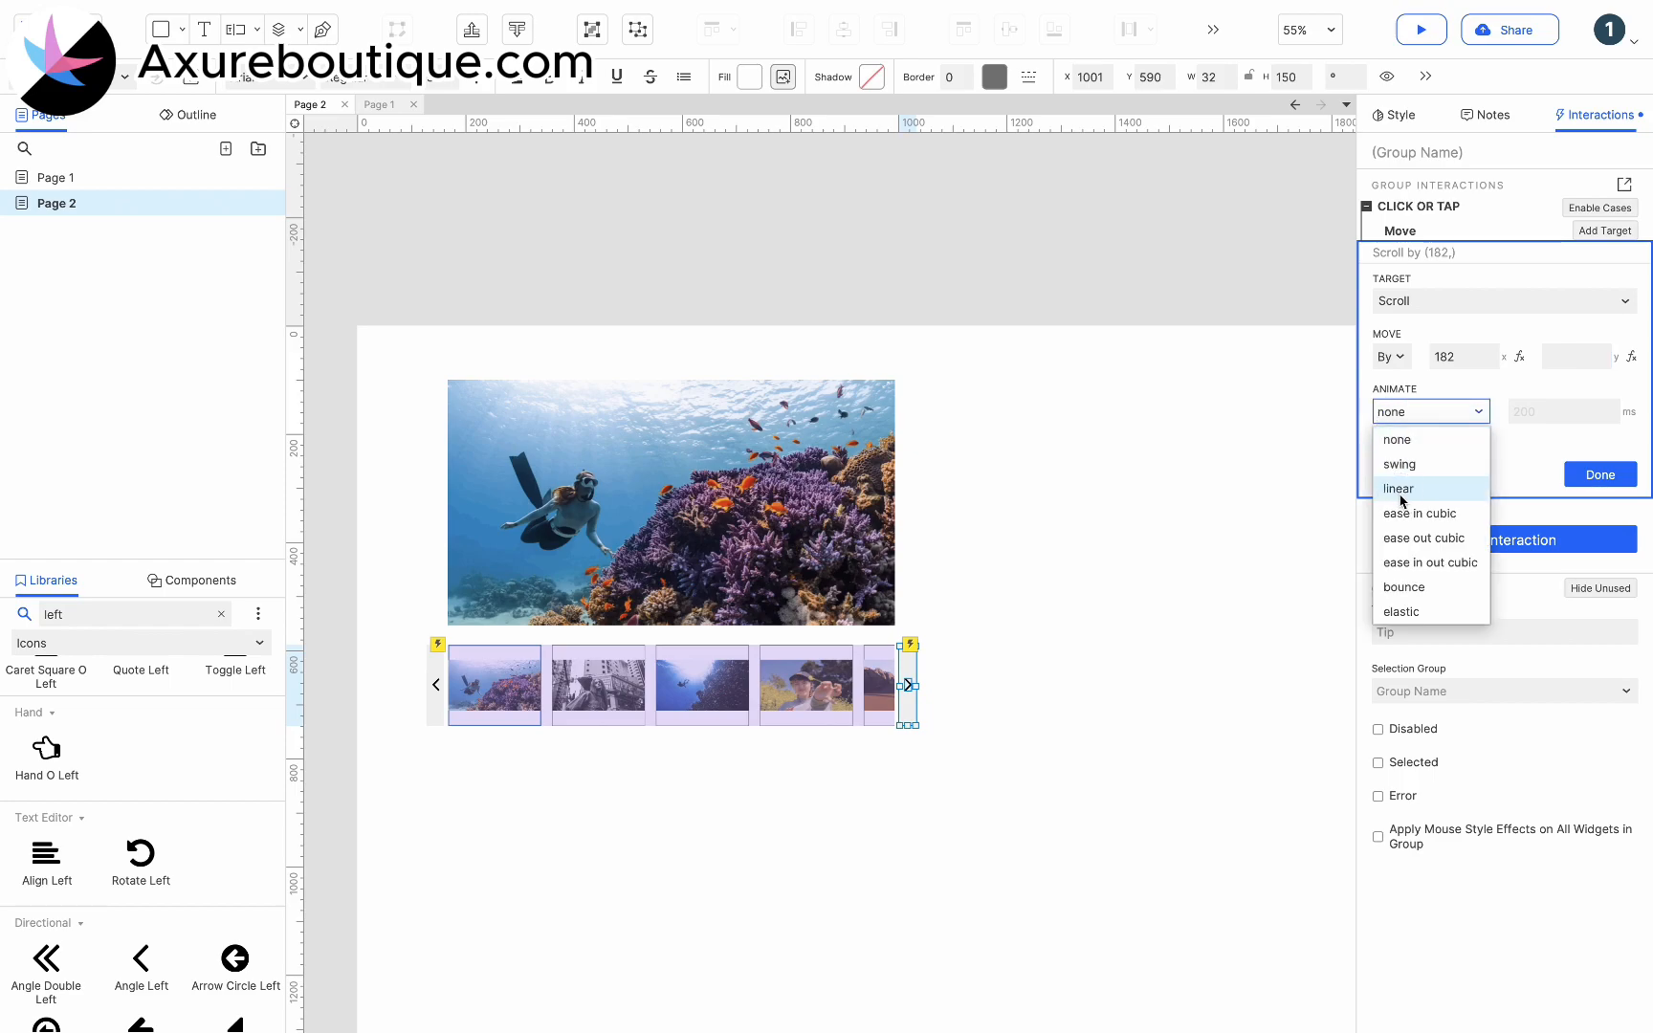
left_click(1402, 492)
left_click(1623, 472)
Step: Add a boundary to the next arrow's Move action requiring left to be less than or equal to 0
left_click(1431, 250)
left_click(1395, 446)
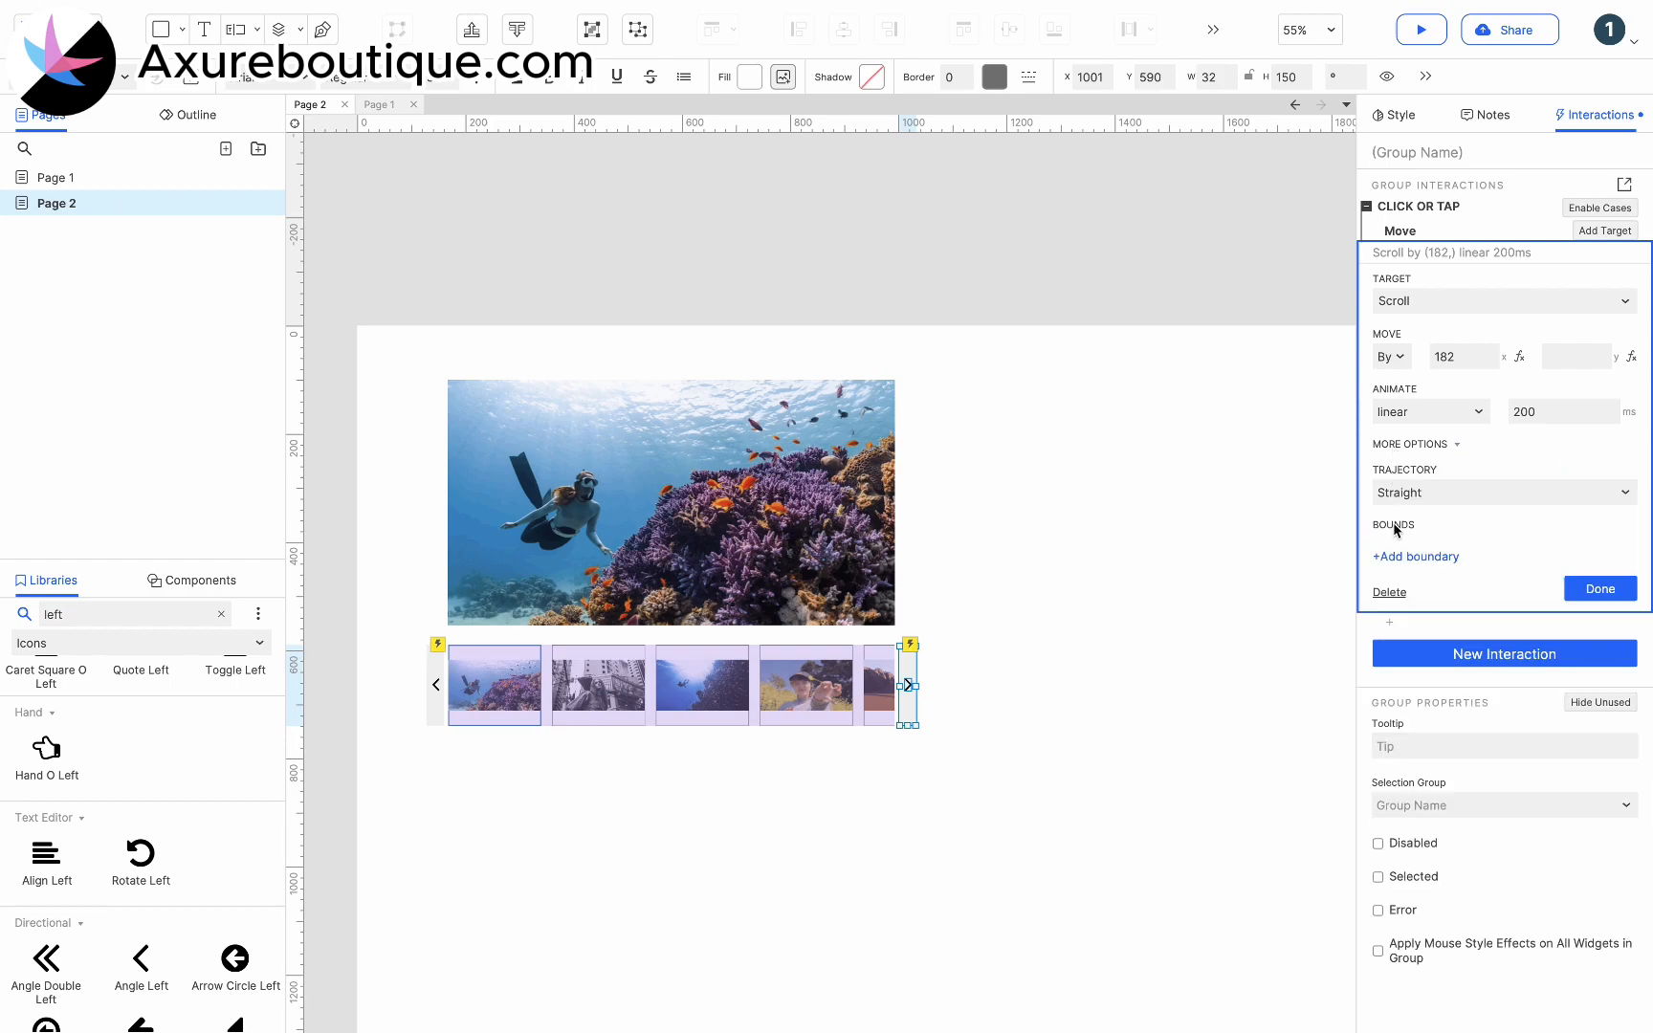
left_click(1401, 556)
left_click(1401, 566)
left_click(1392, 618)
left_click(1473, 565)
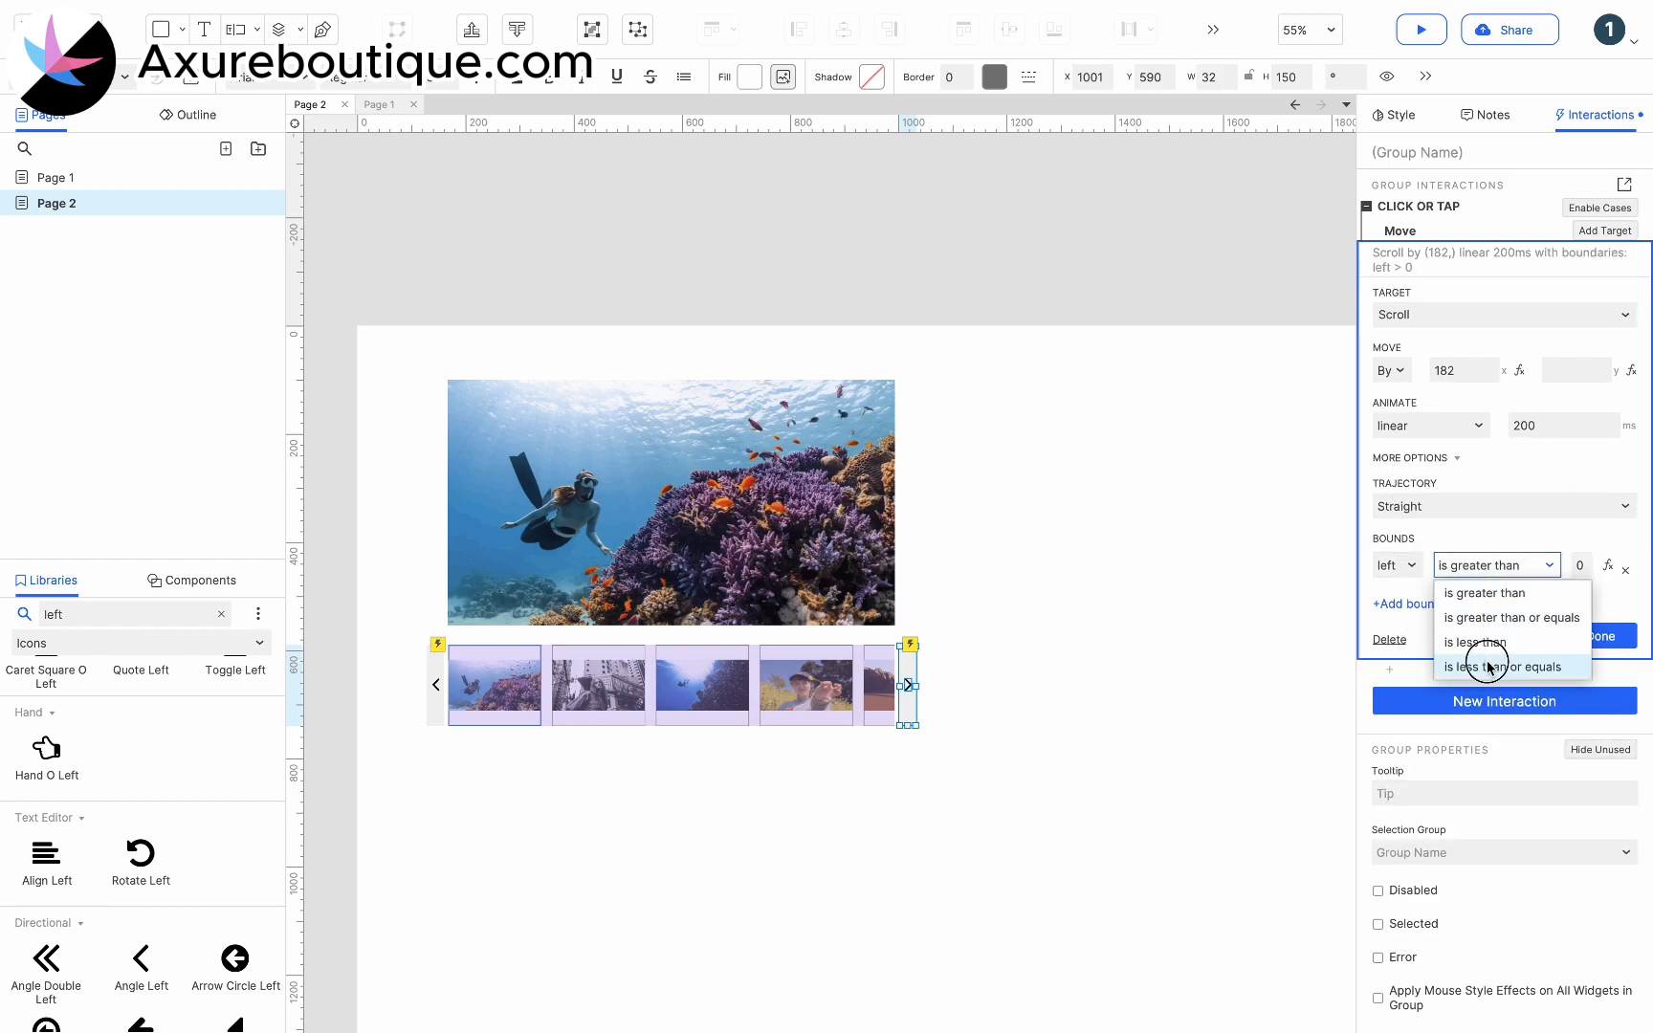
left_click(1486, 664)
left_click(1607, 635)
Step: Inside the nested Scroll panel, assign the second through eighth thumbnail groups to selection group 1, matching the first thumbnail
left_click(598, 675)
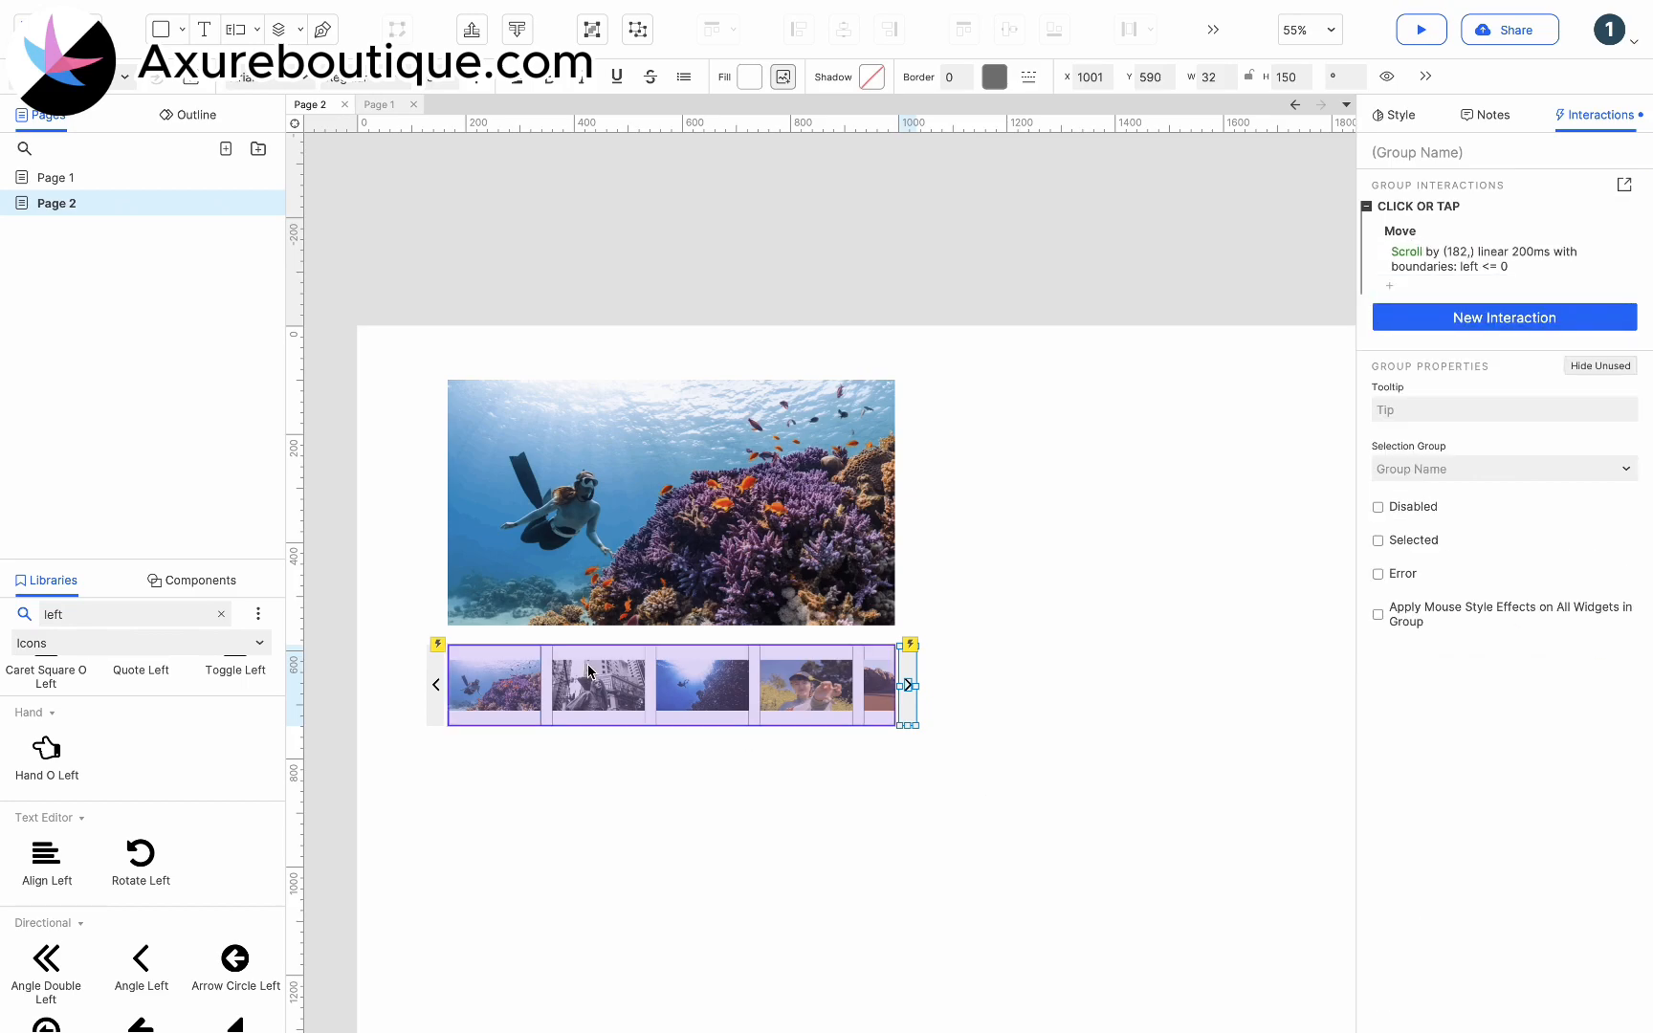
double_click(574, 681)
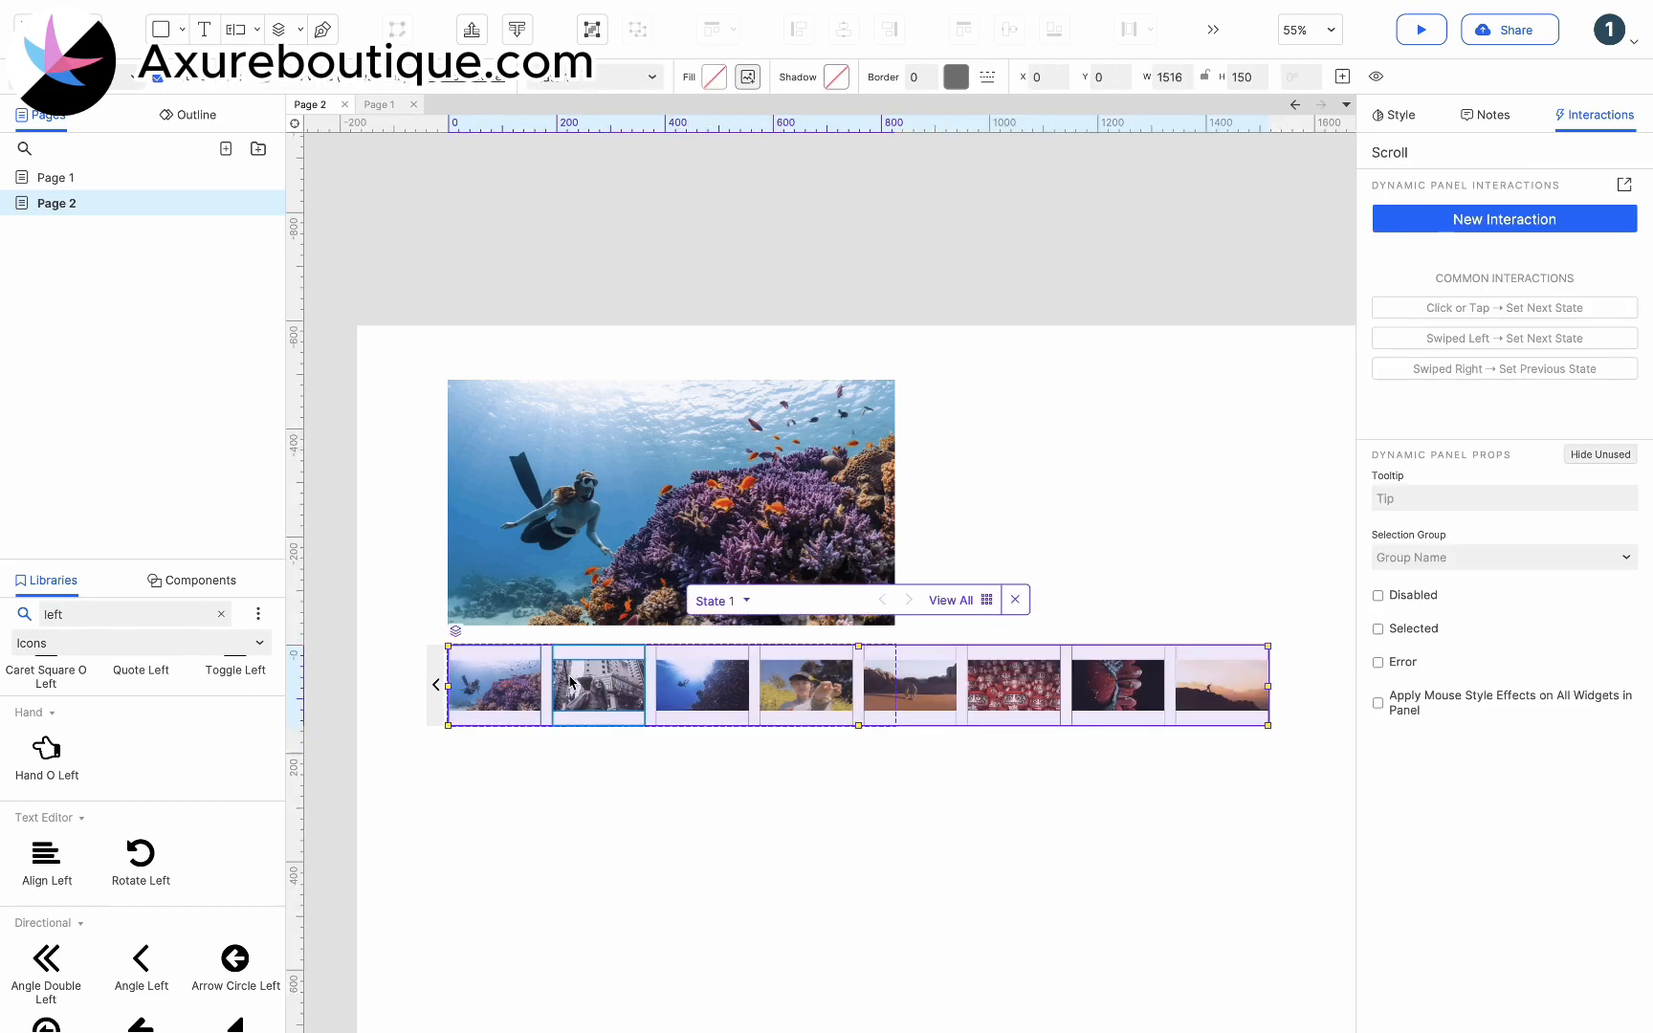
left_click(517, 681)
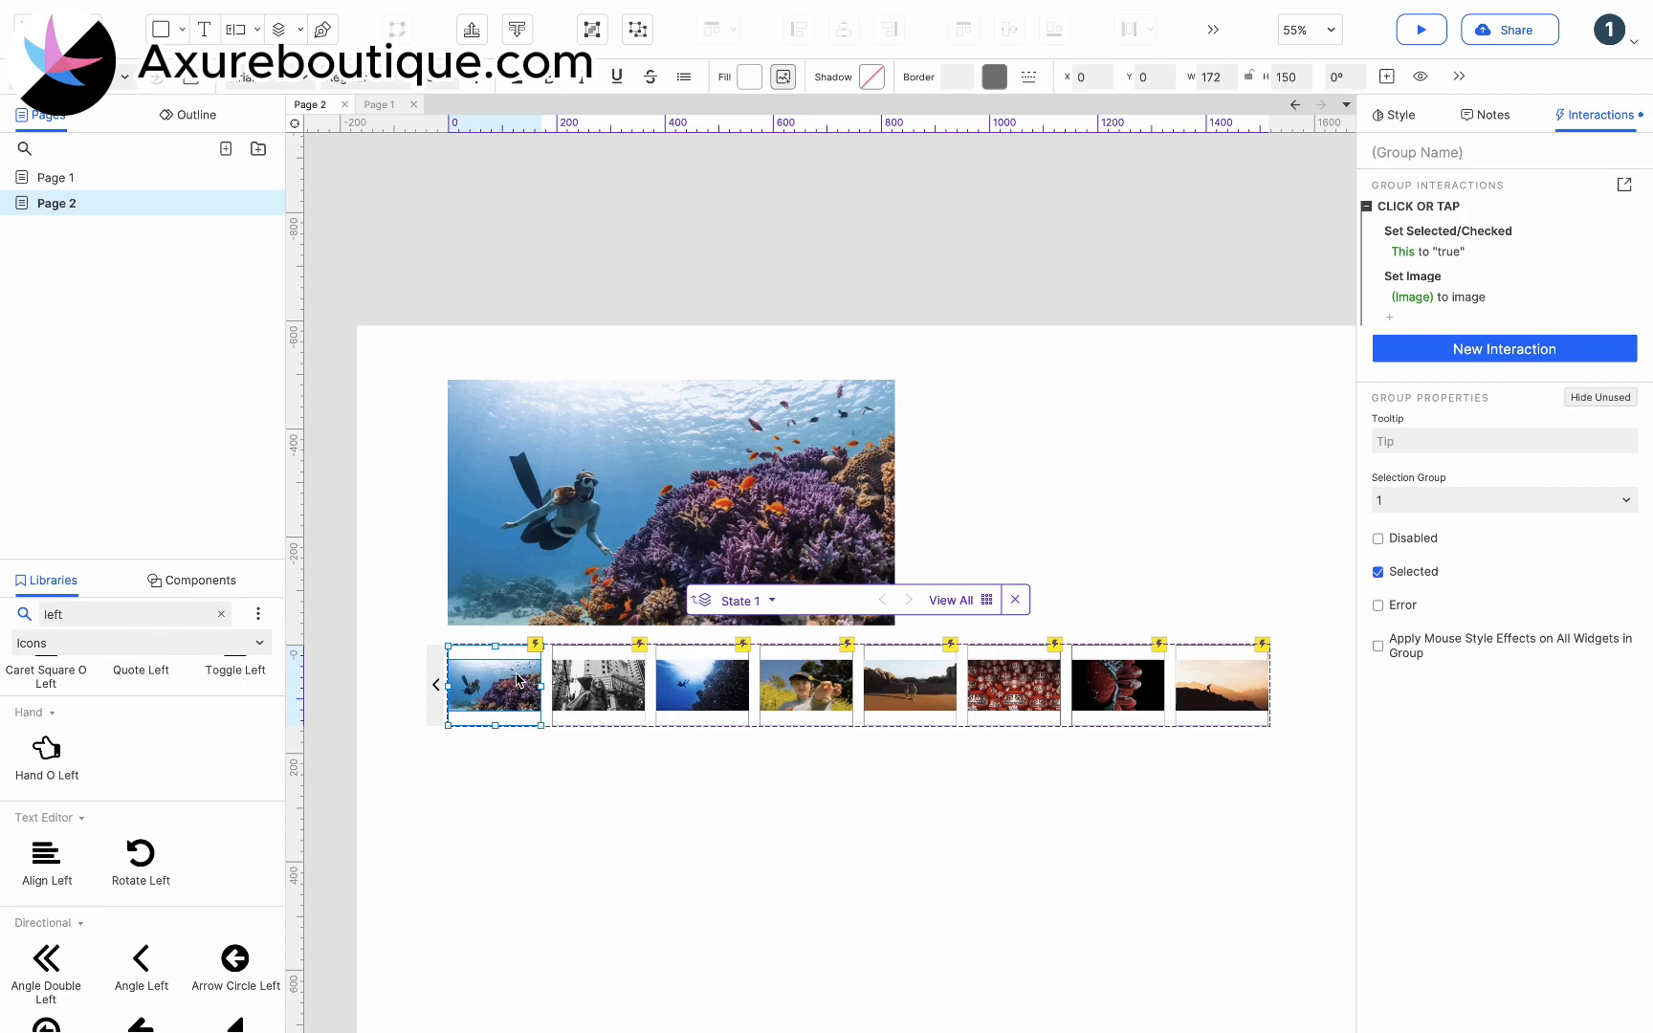
left_click(604, 685)
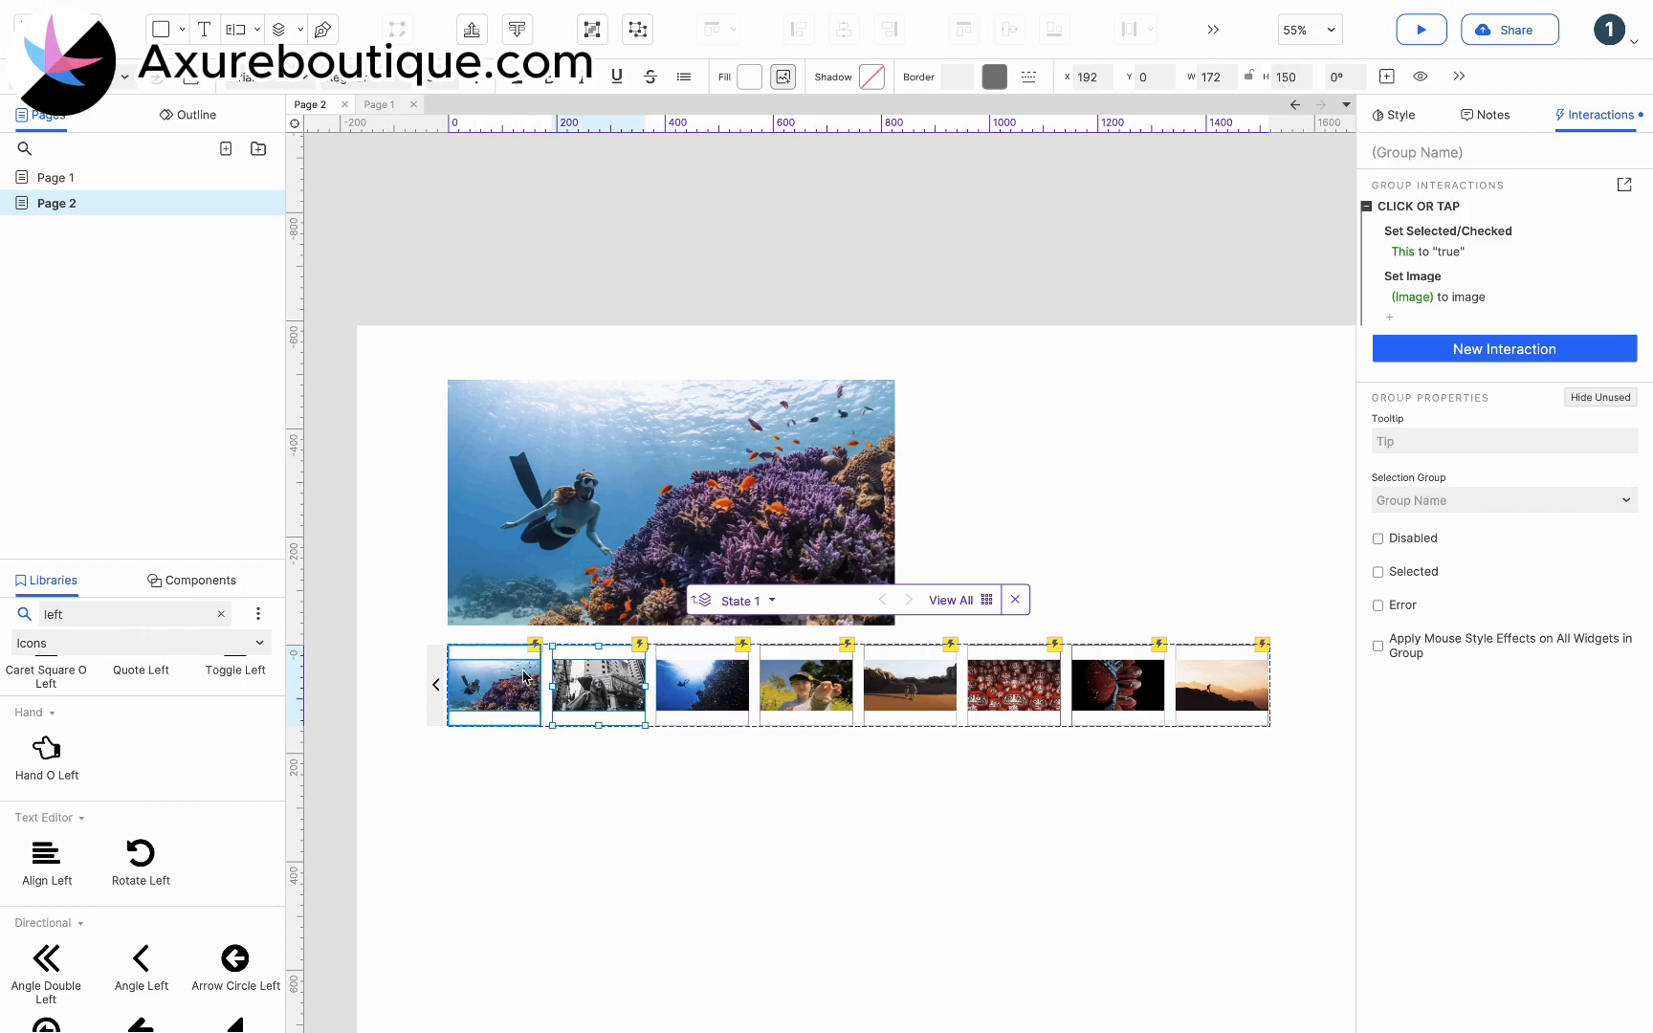
left_click(681, 687)
left_click(627, 686, "shift")
left_click(813, 686, "shift")
left_click(909, 686, "shift")
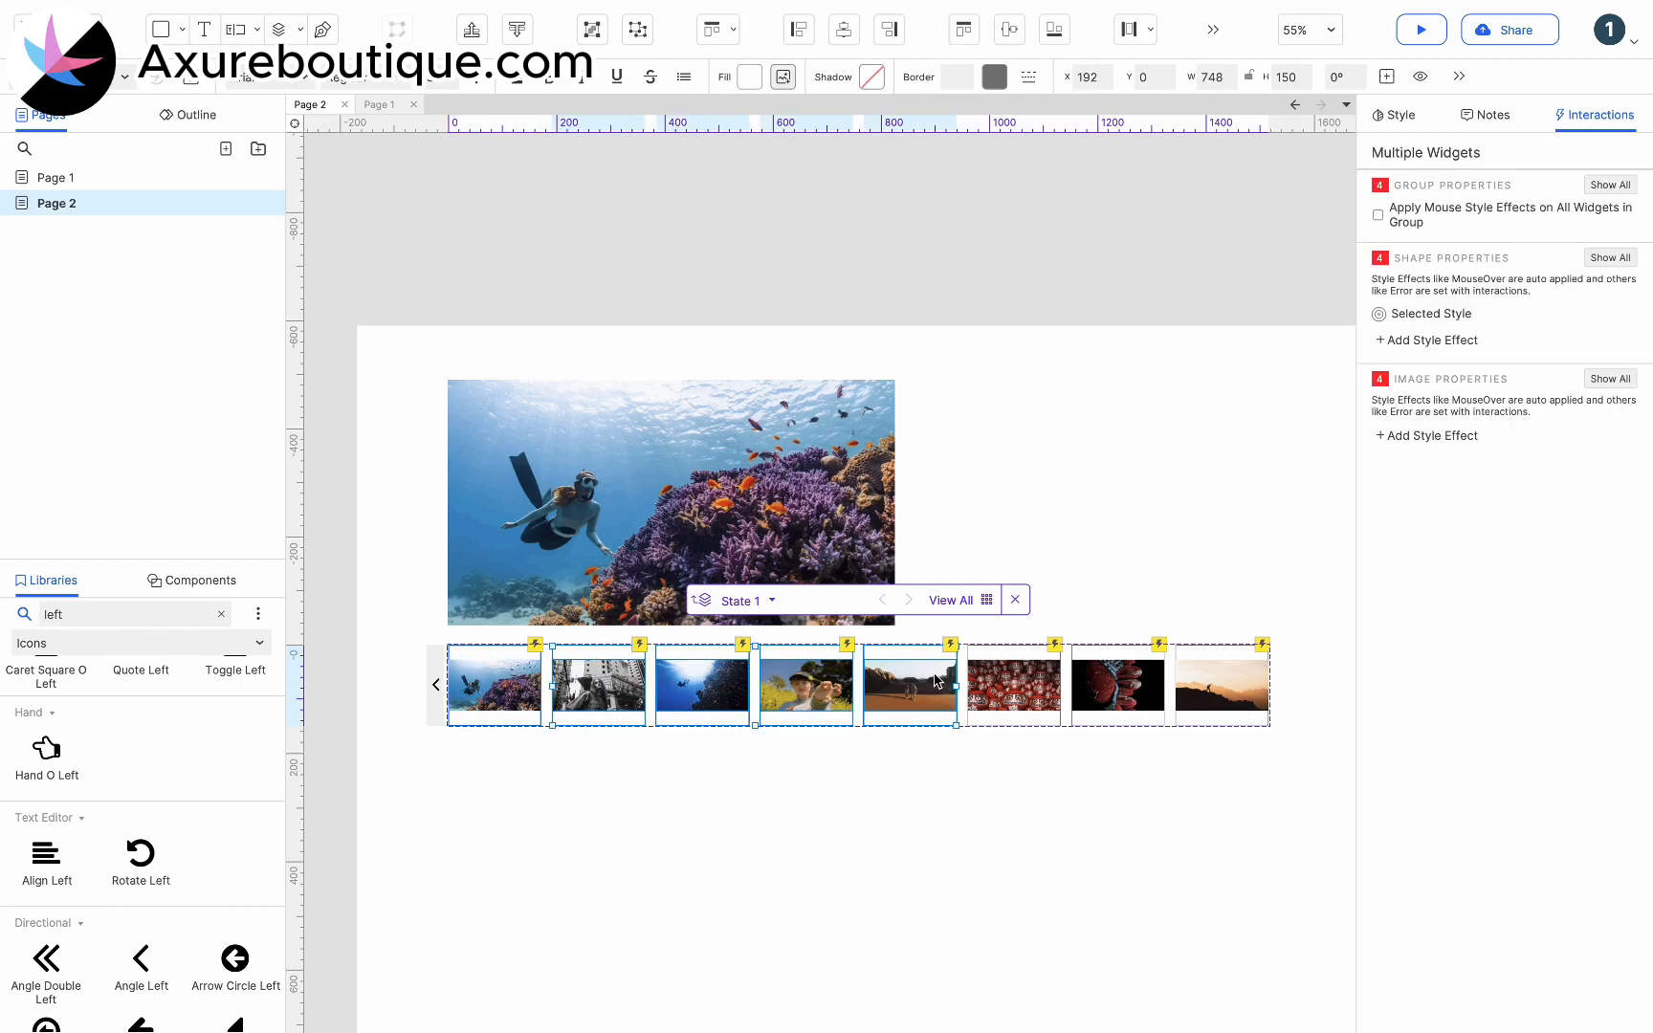
left_click(1013, 686, "shift")
left_click(1117, 687, "shift")
left_click(1229, 687, "shift")
right_click(1231, 687)
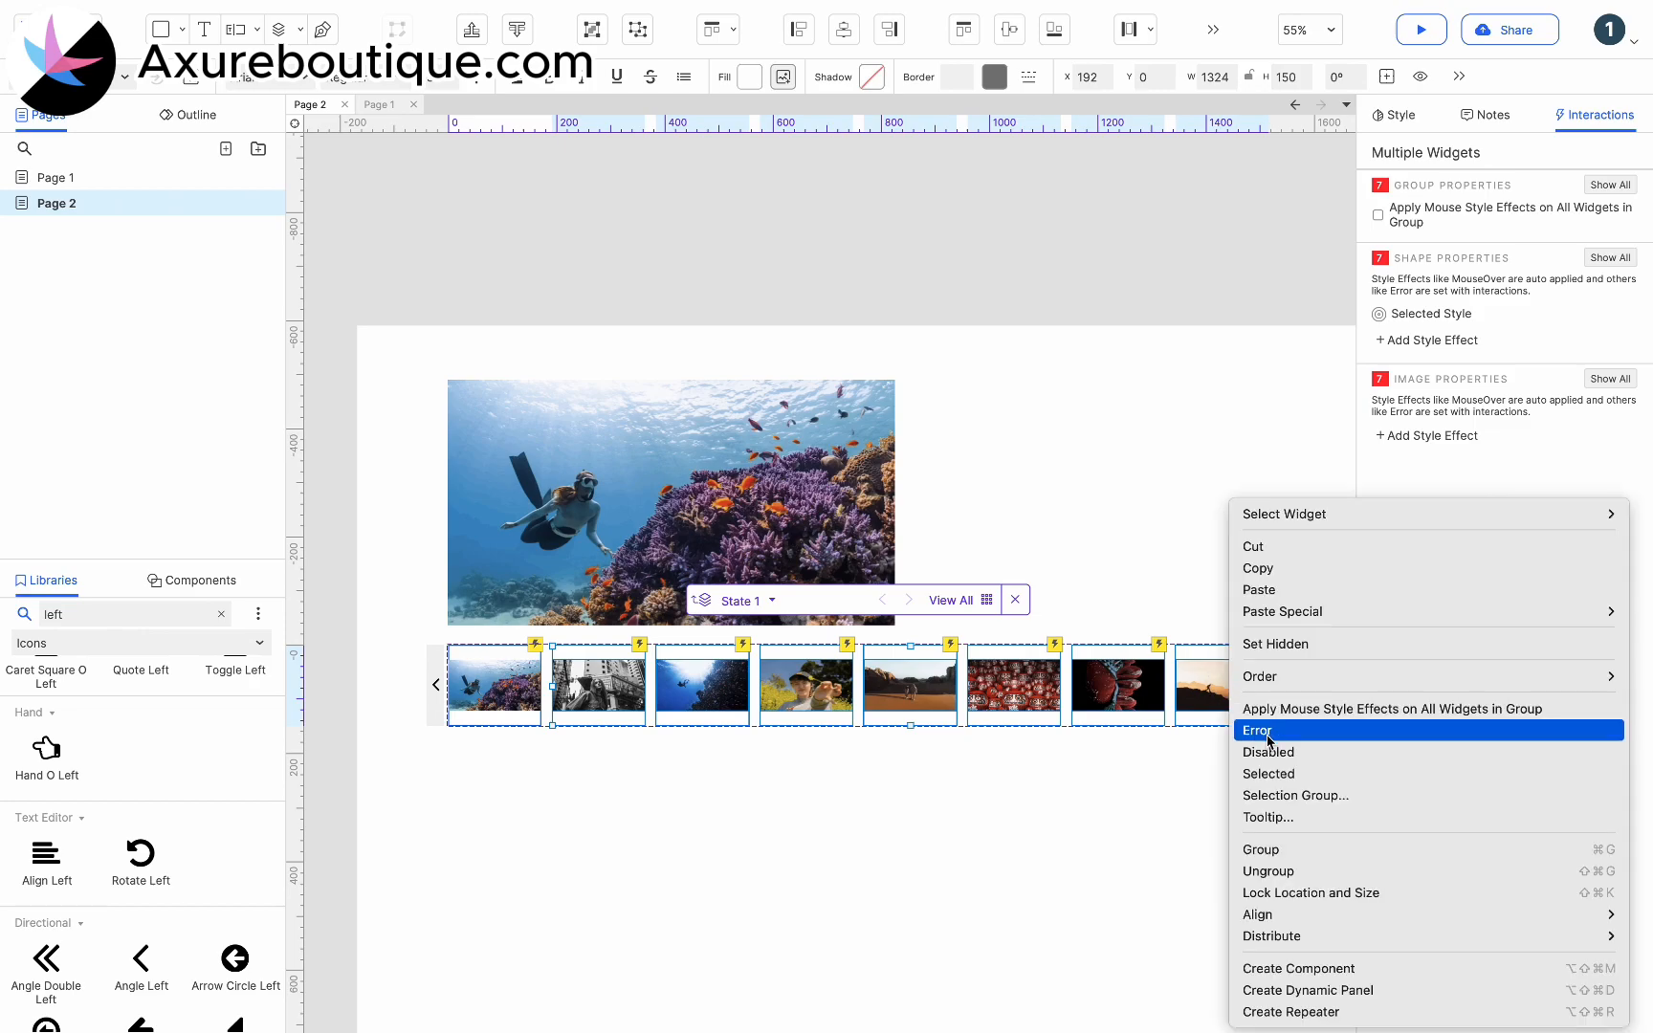
left_click(1265, 795)
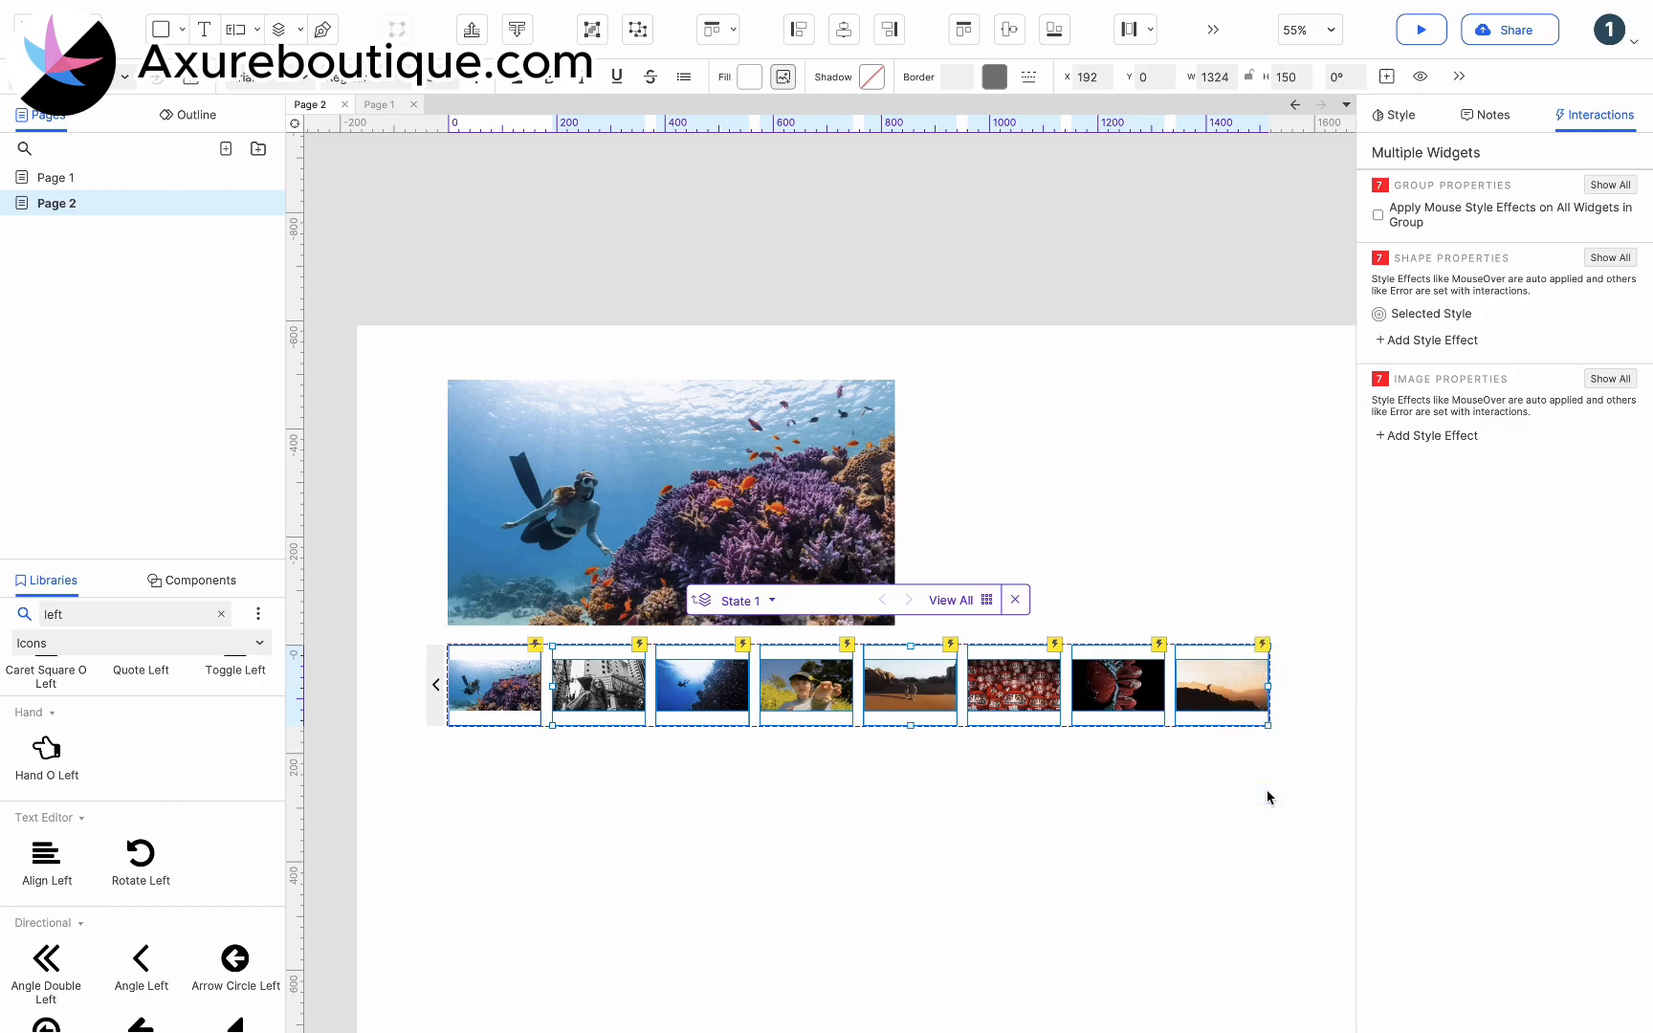
type("1")
left_click(890, 580)
Step: Preview the page in the browser and test switching the large image with the third, fourth and second thumbnails
key("ctrl+period")
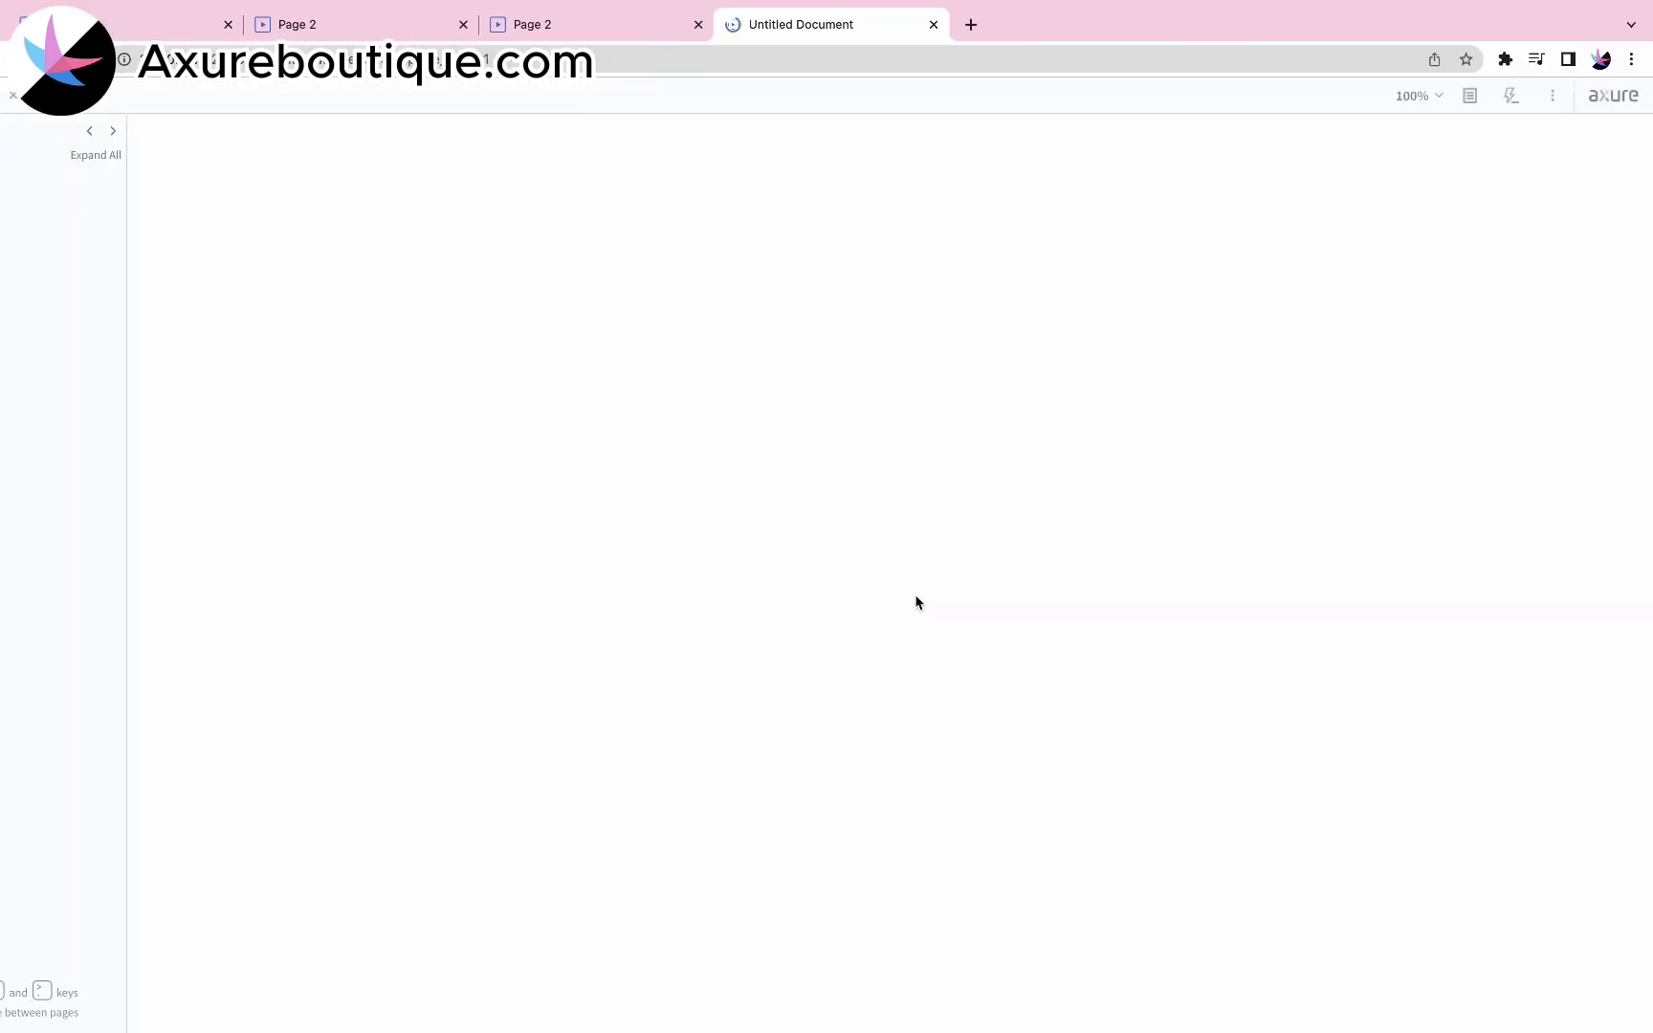
left_click(988, 762)
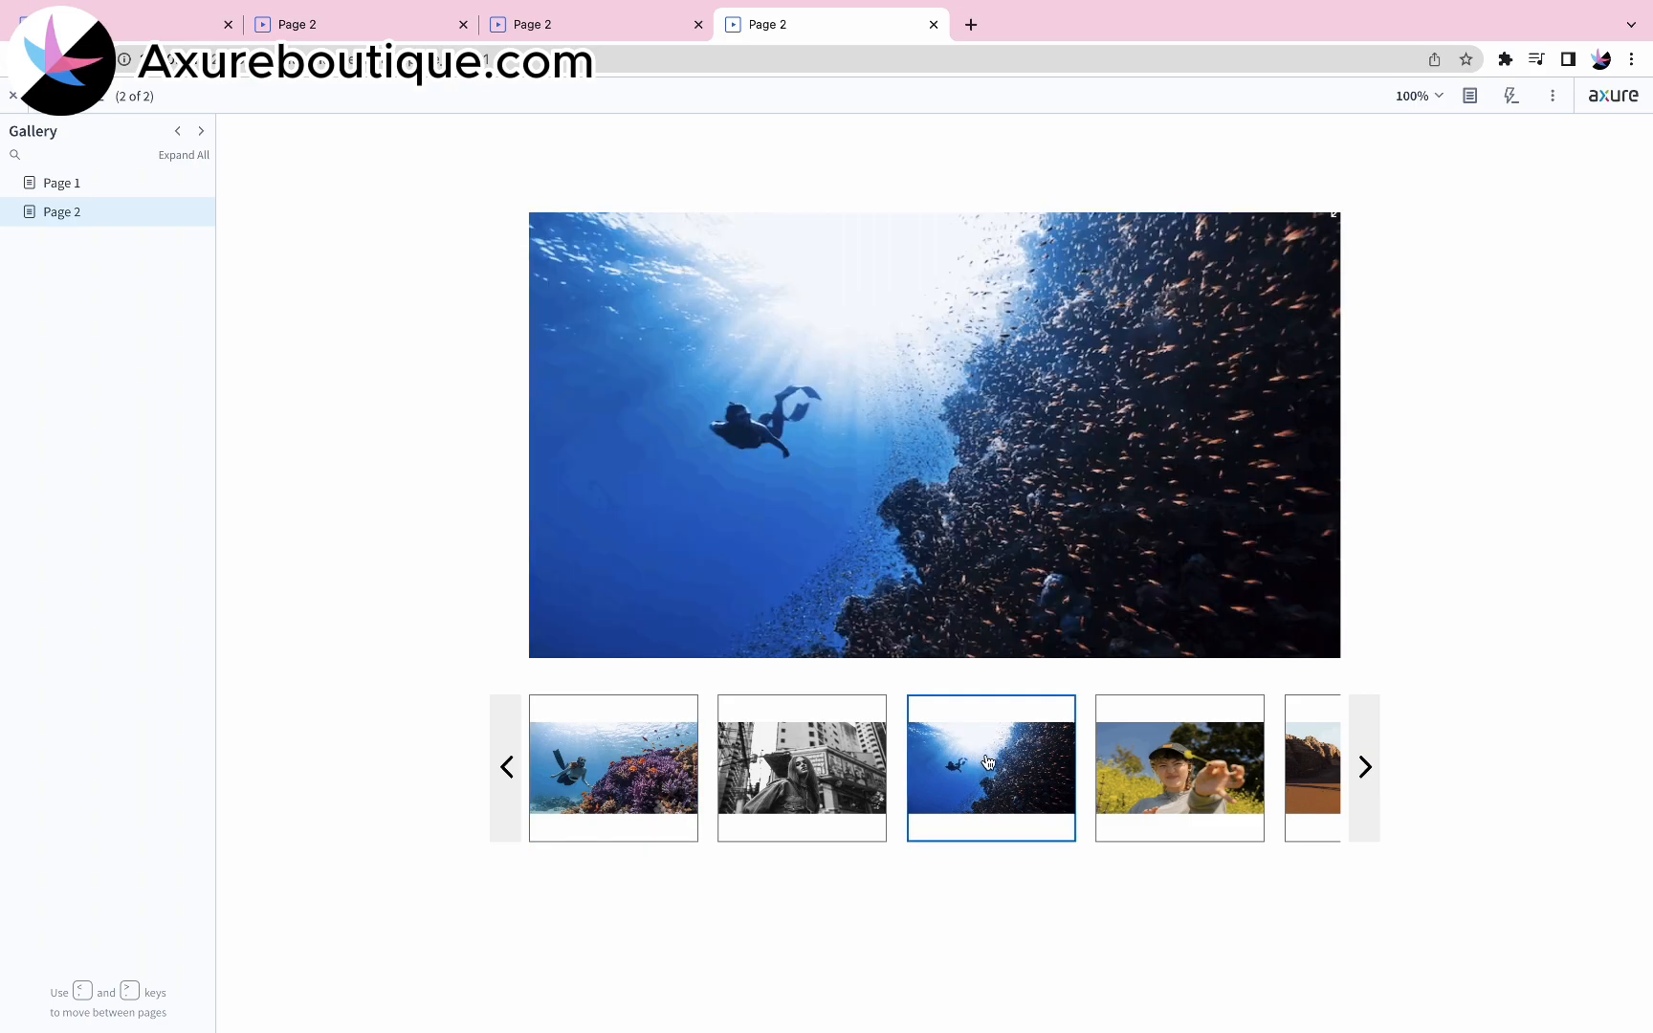
left_click(1168, 756)
left_click(812, 748)
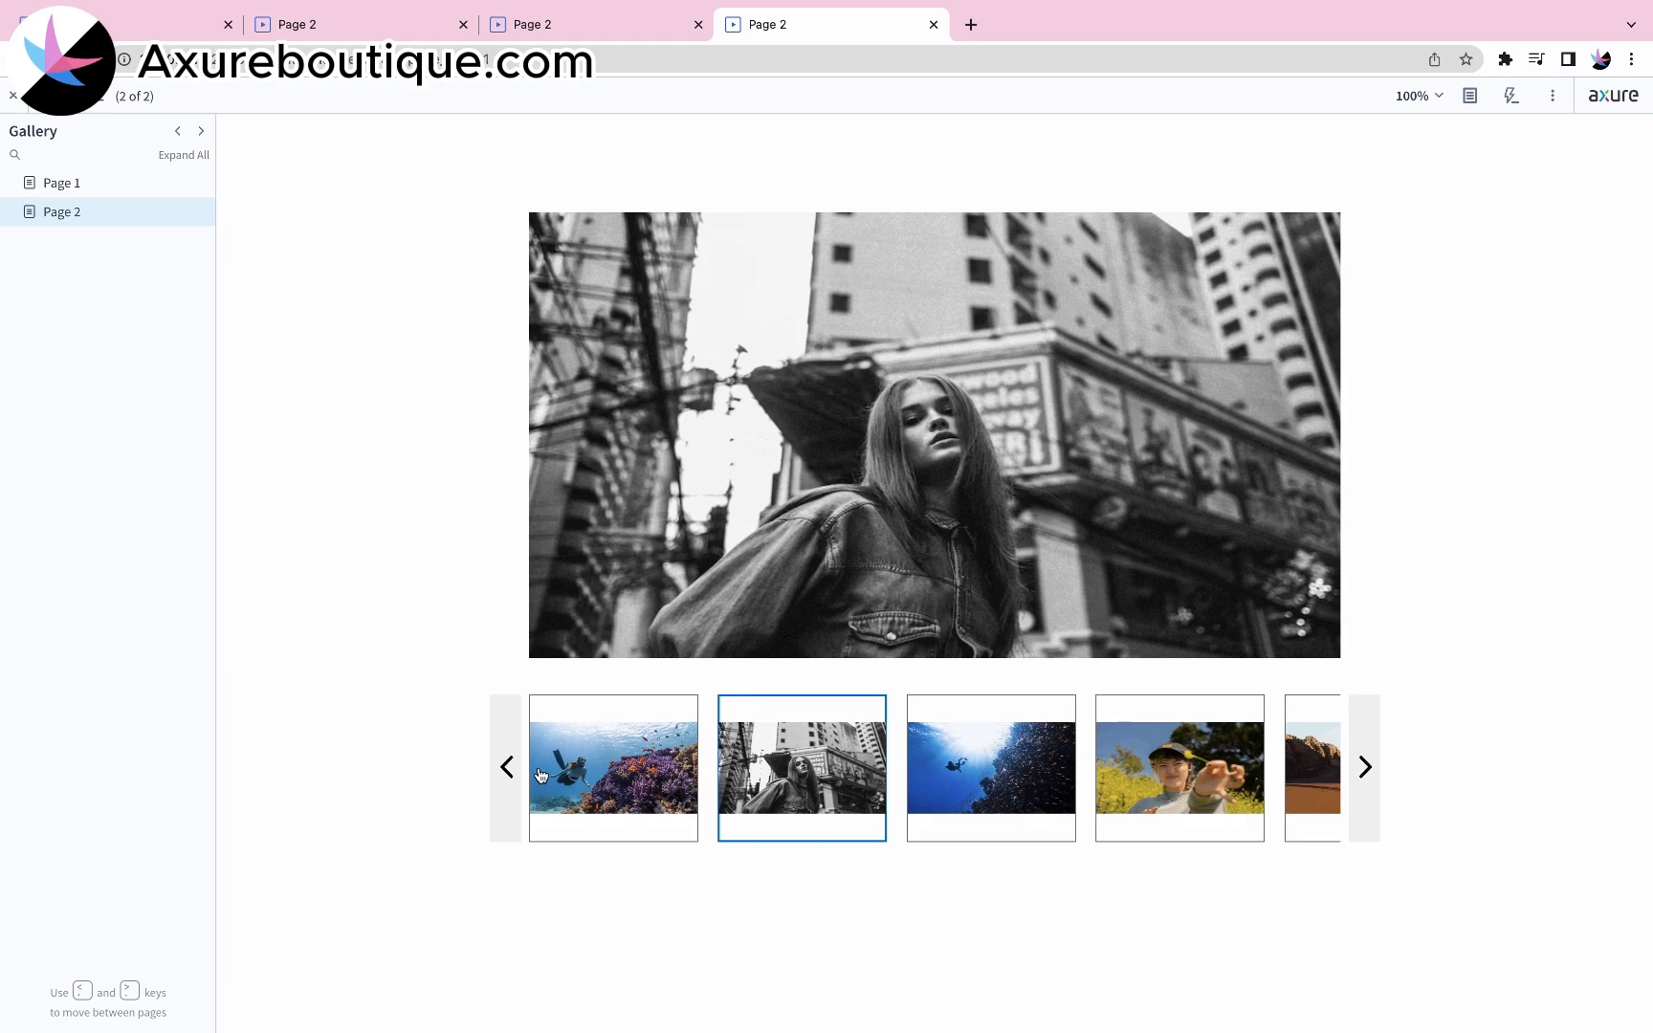
Step: Test sliding the thumbnail strip to both ends with the previous and next arrows, selecting thumbnails such as the eighth and second
left_click(507, 766)
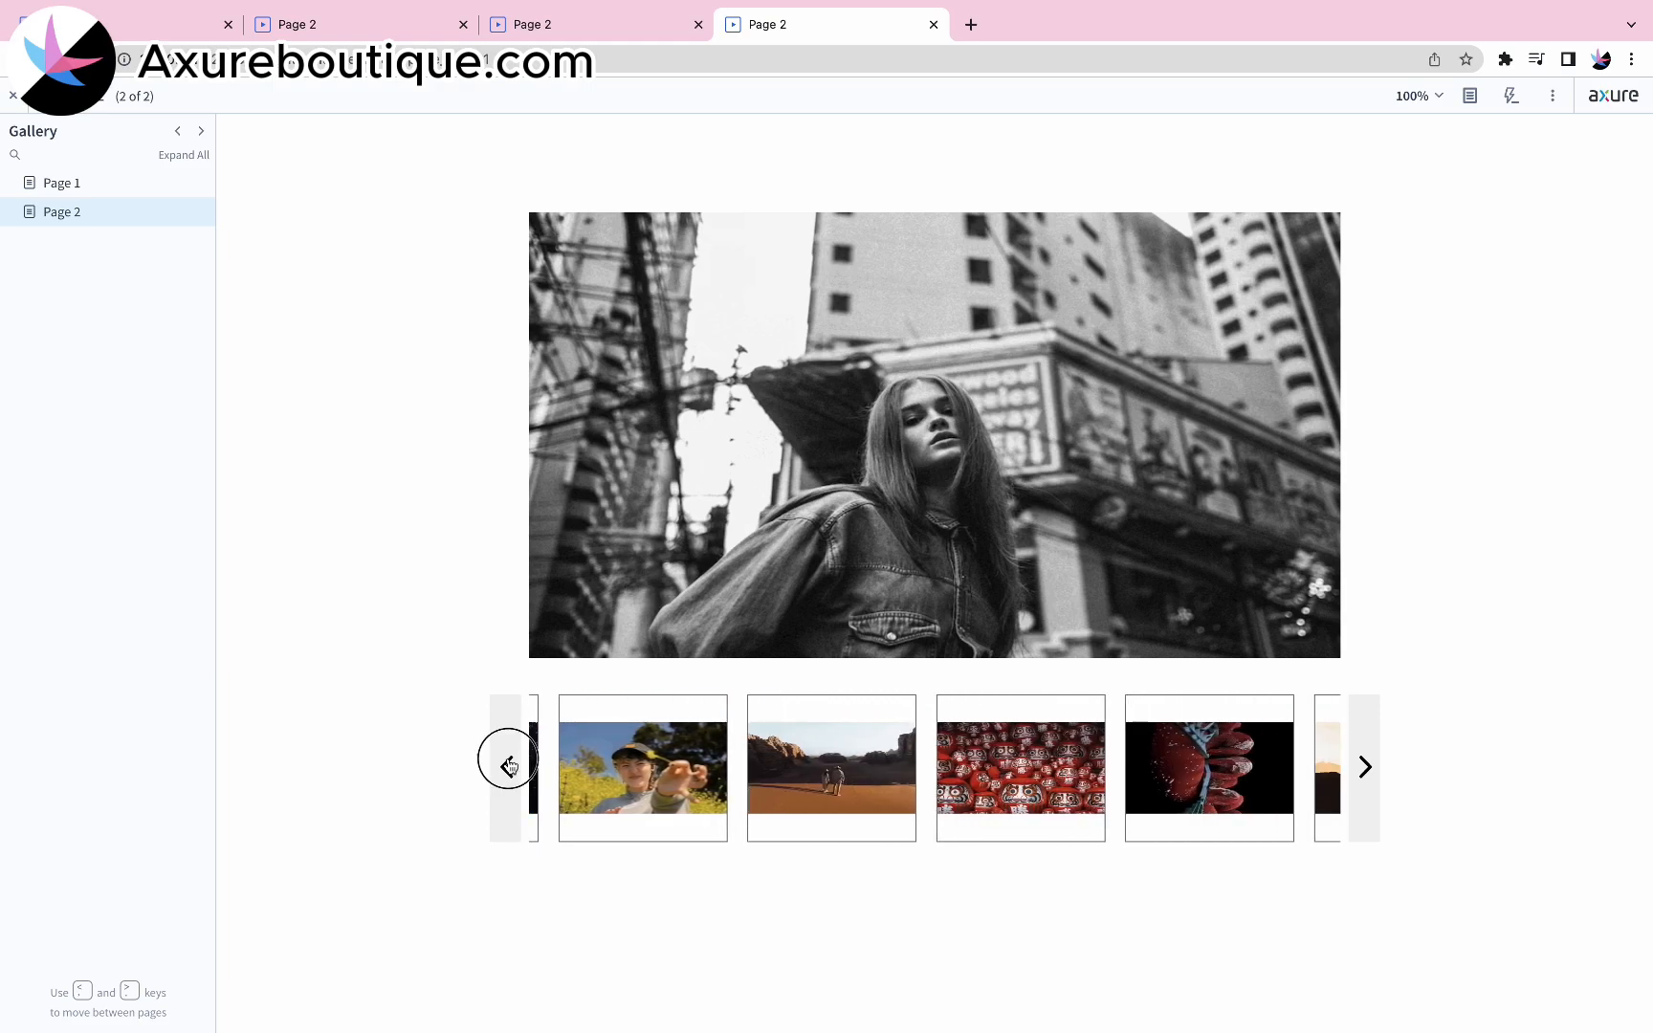
left_click(1085, 776)
left_click(1271, 765)
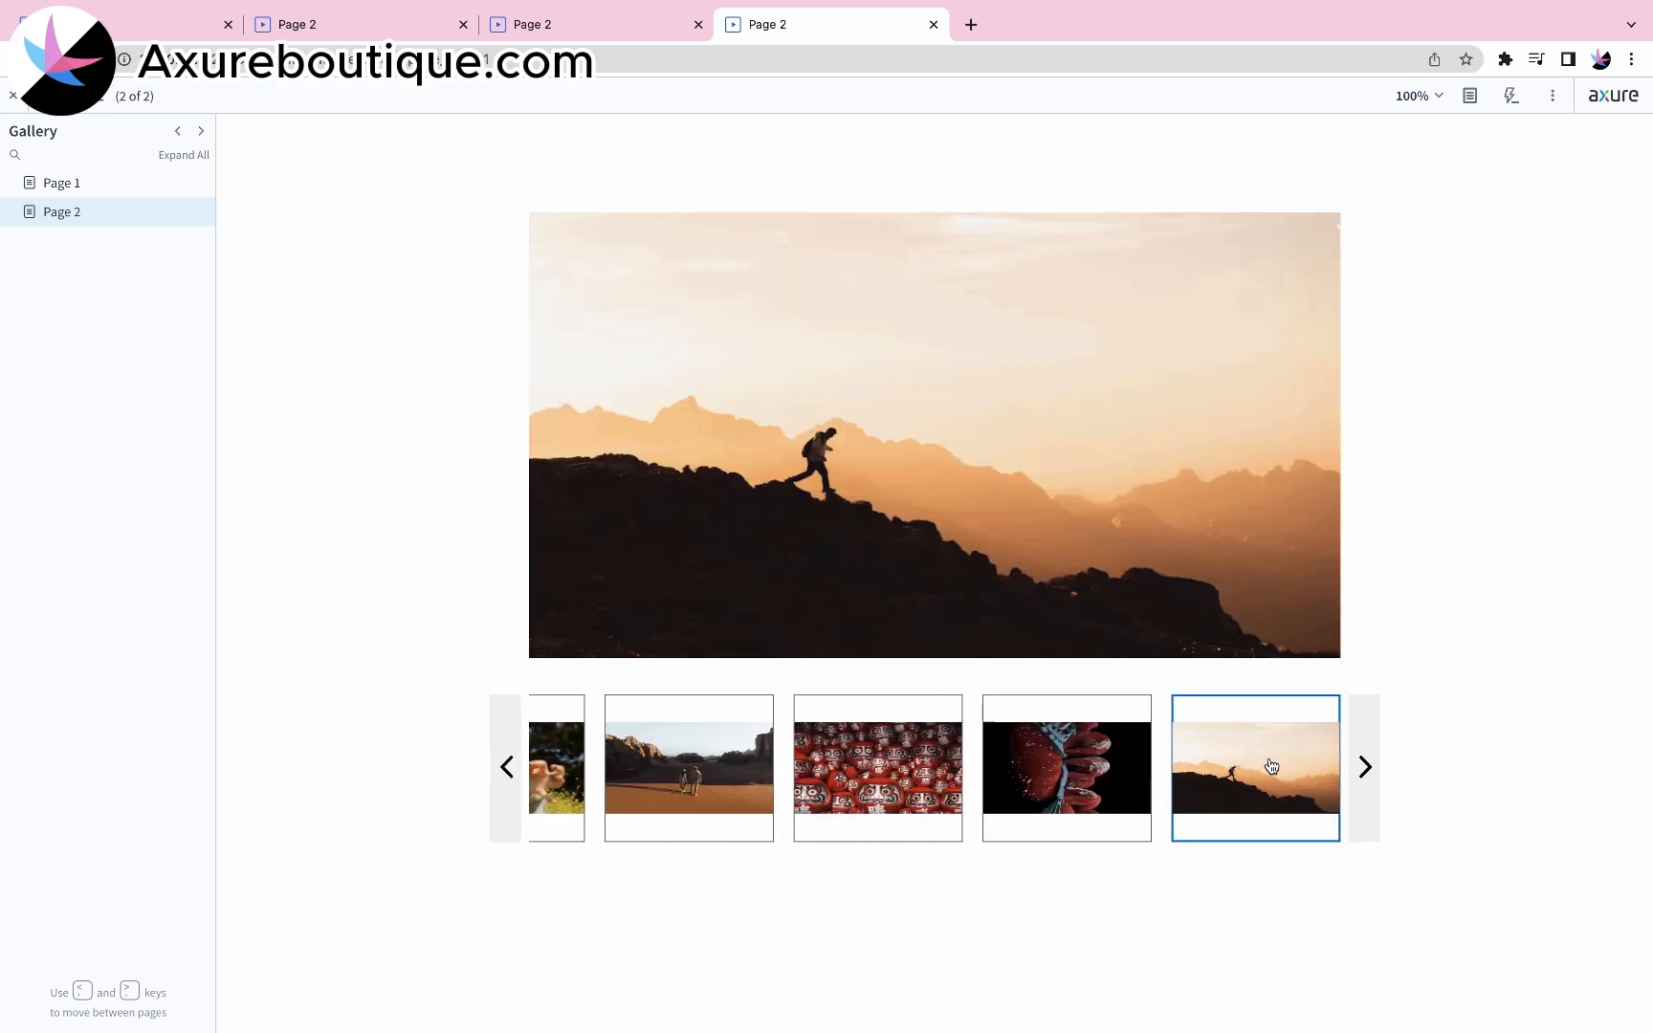
left_click(1365, 766)
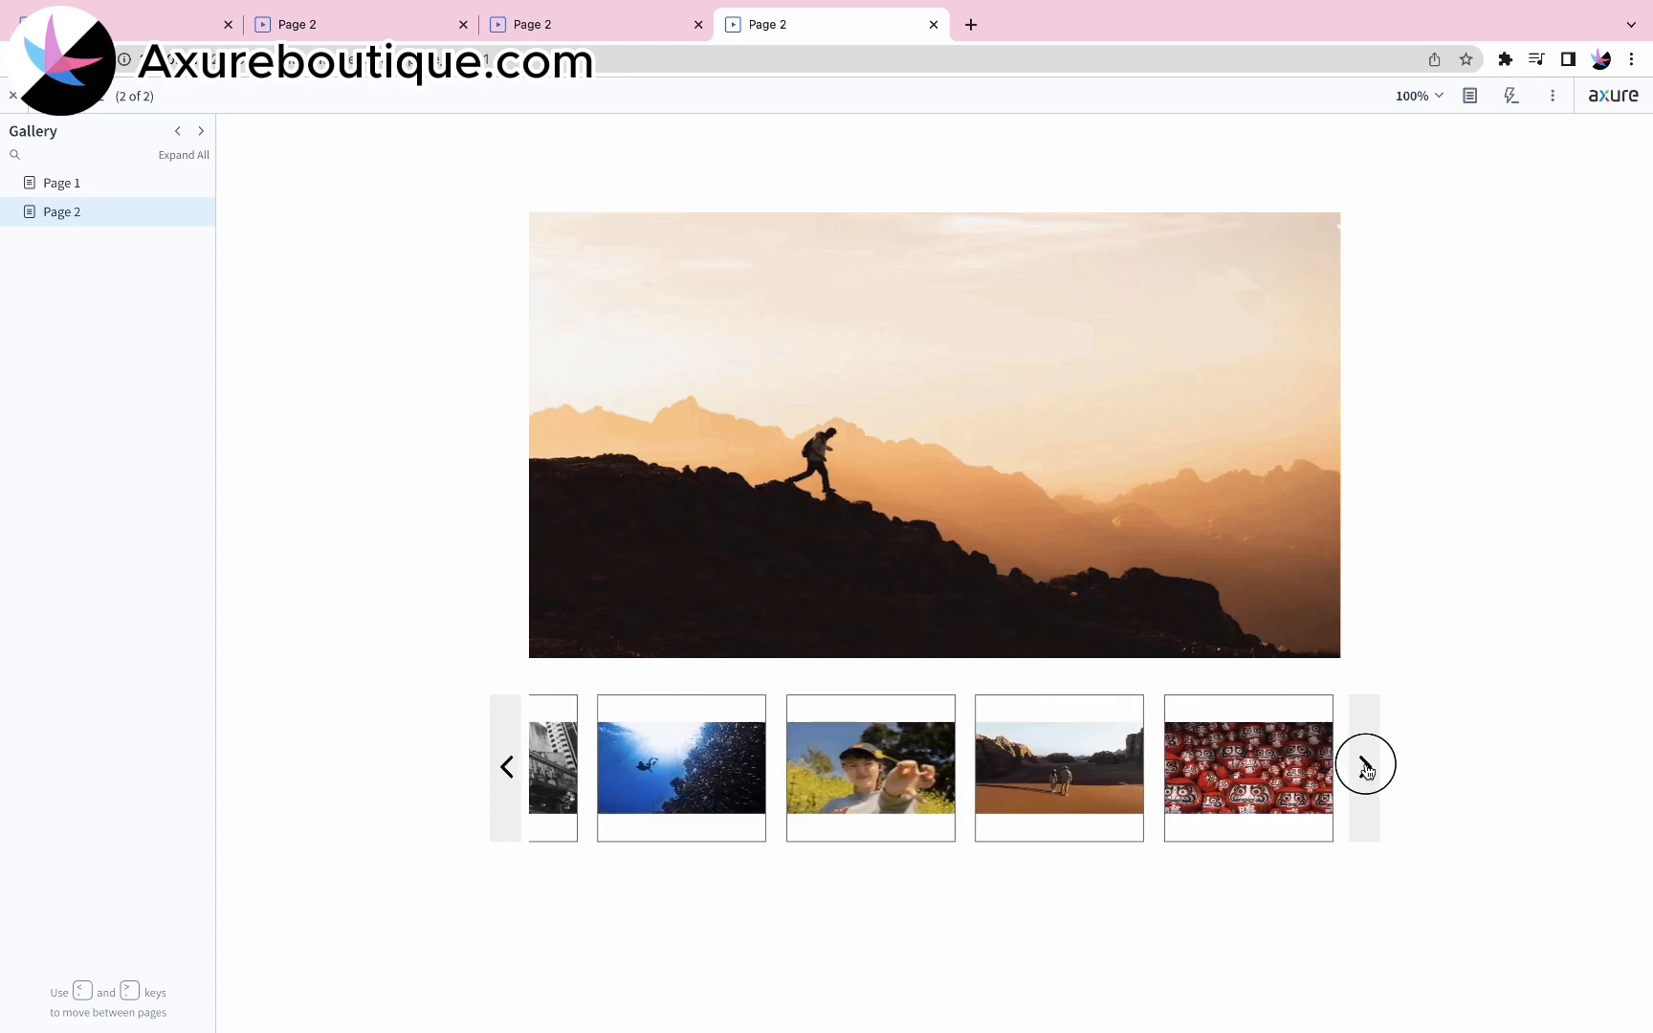
left_click(823, 782)
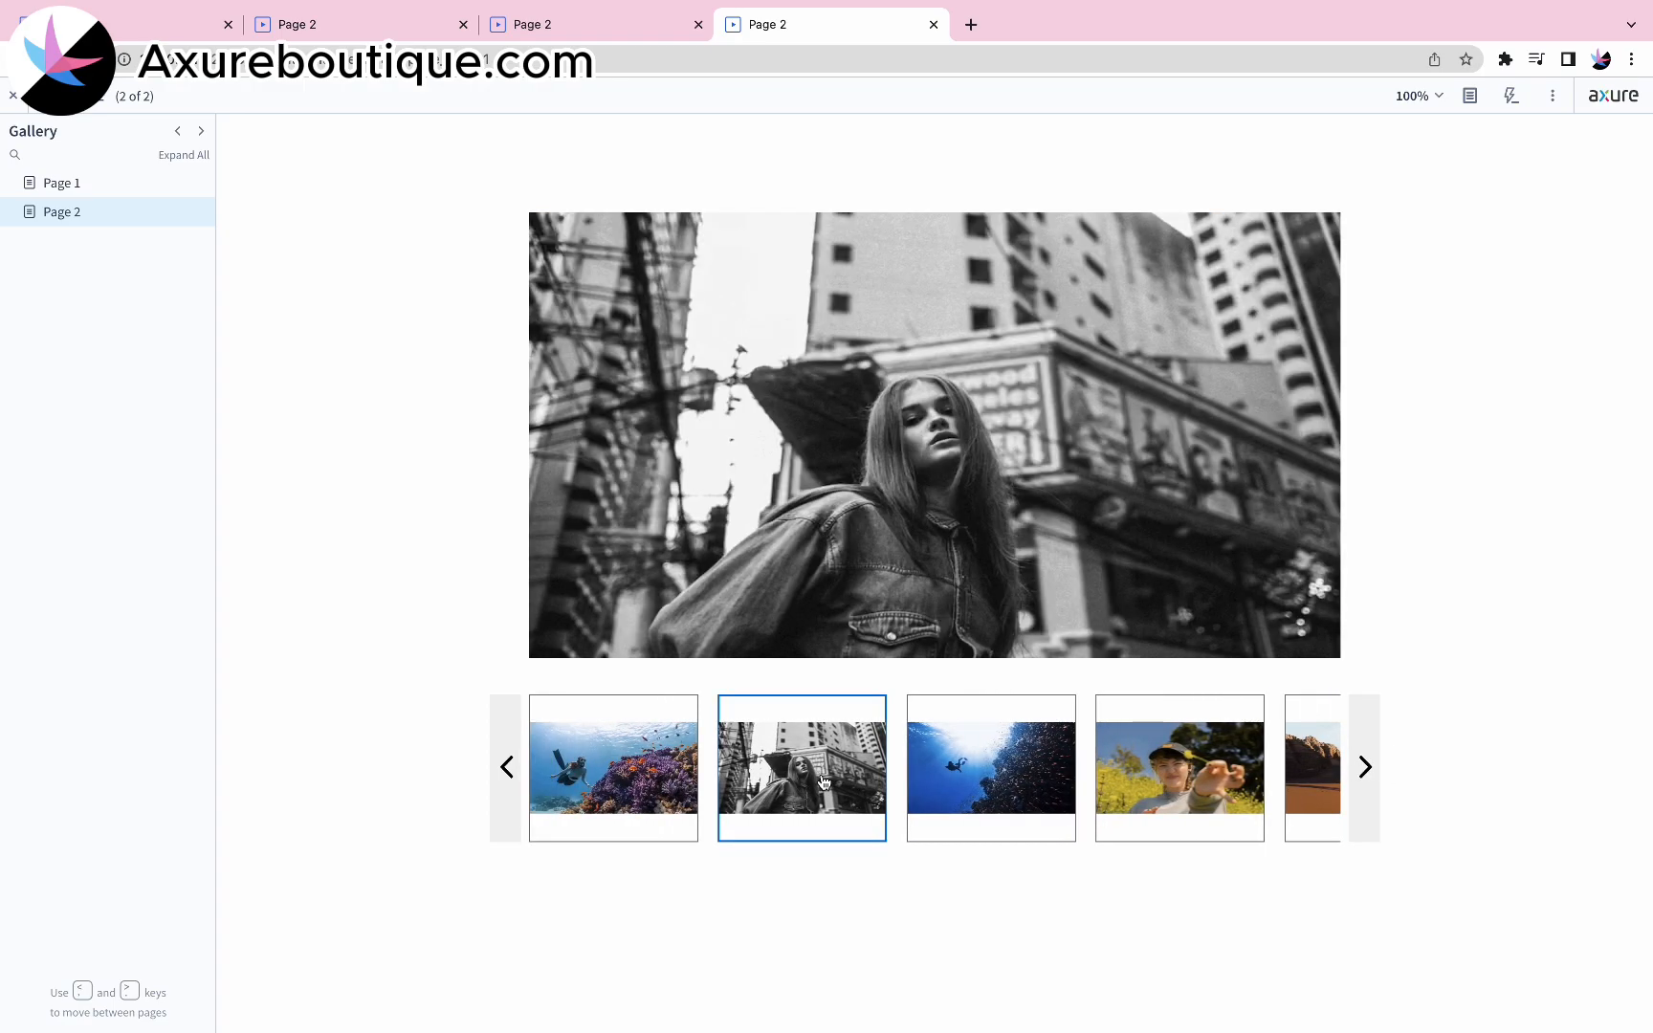